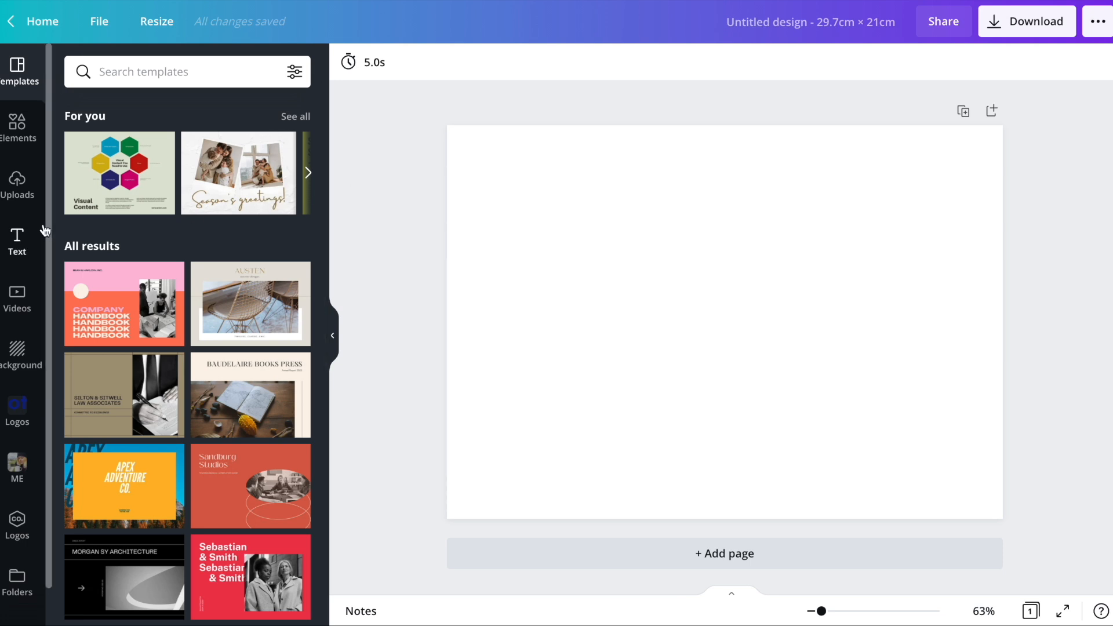
- Add a heading reading "1st", enlarge it to about size 134 and place it in the page's upper left
{"action": "left_click", "coordinate": [17, 241]}
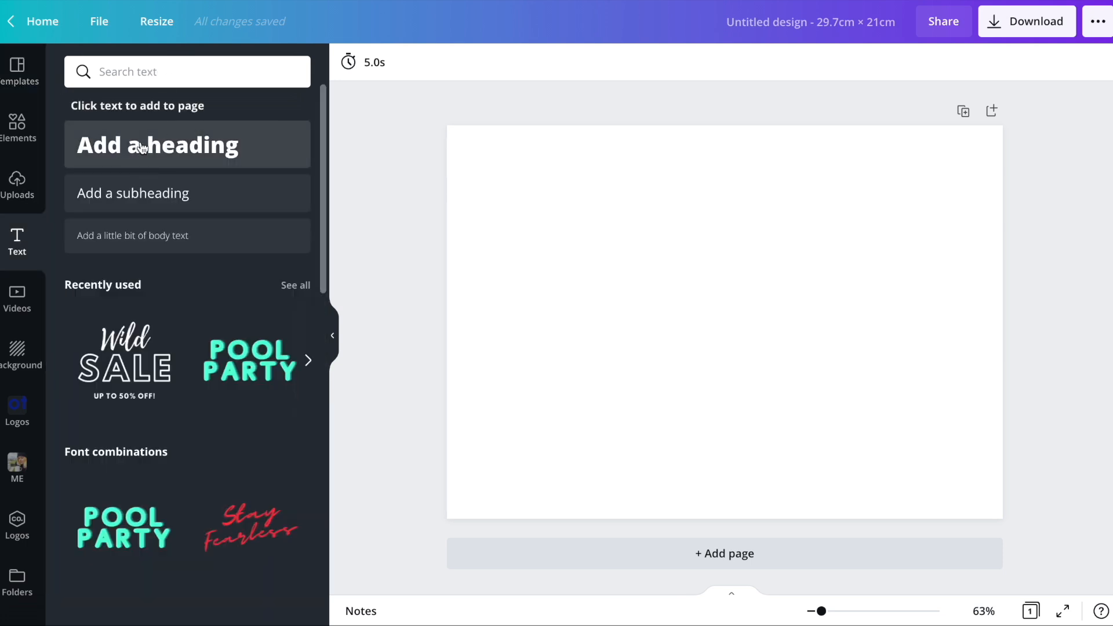
{"action": "left_click", "coordinate": [139, 145]}
{"action": "left_click", "coordinate": [699, 317]}
{"action": "triple_click", "coordinate": [700, 318]}
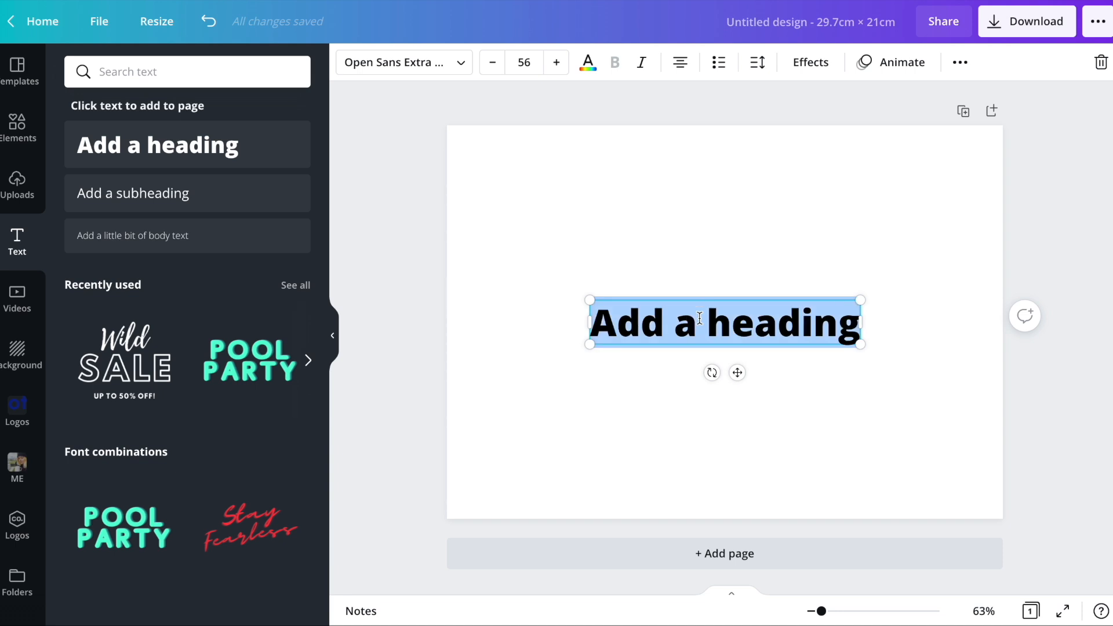
{"action": "type", "text": "1st"}
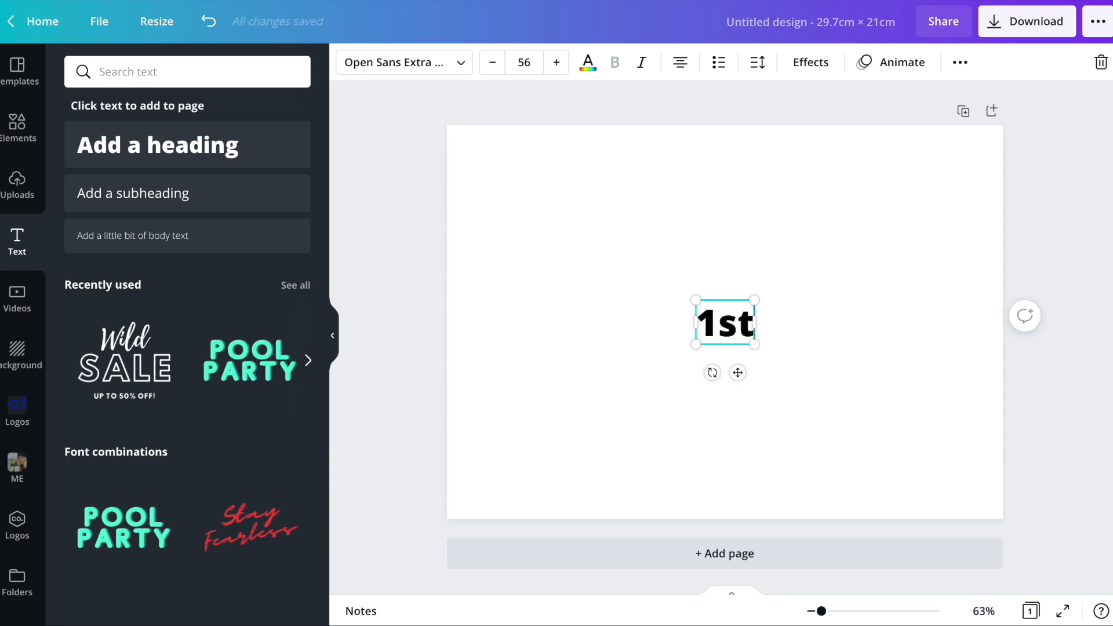
{"action": "left_click_drag", "start_coordinate": [754, 345], "coordinate": [836, 405]}
{"action": "left_click_drag", "start_coordinate": [727, 373], "coordinate": [519, 234]}
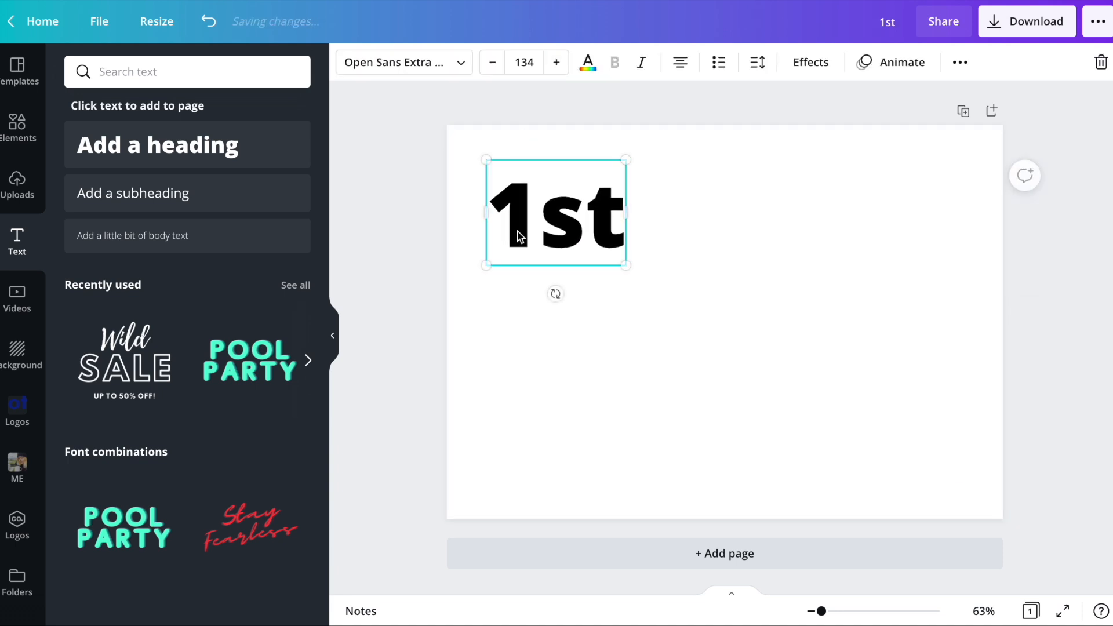
- Add a heading reading "day" beside "1st" and a duplicate of it reading "of" below and to its right
{"action": "left_click", "coordinate": [115, 164]}
{"action": "type", "text": "day"}
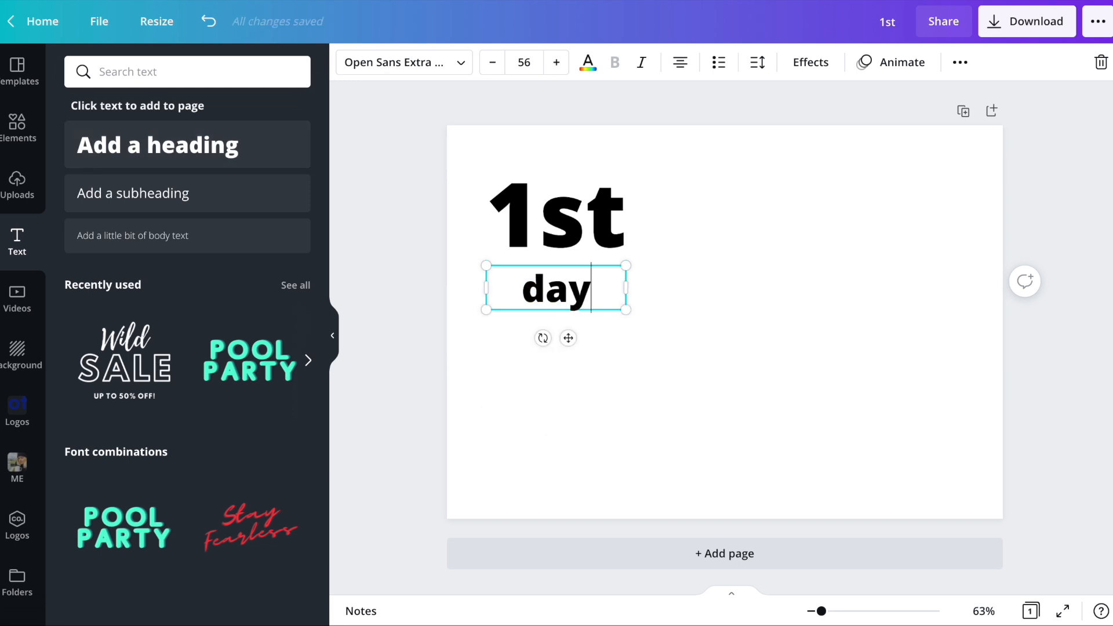
{"action": "left_click", "coordinate": [613, 308]}
{"action": "left_click_drag", "start_coordinate": [531, 306], "coordinate": [770, 294]}
{"action": "key", "text": "ctrl+d"}
{"action": "type", "text": "of"}
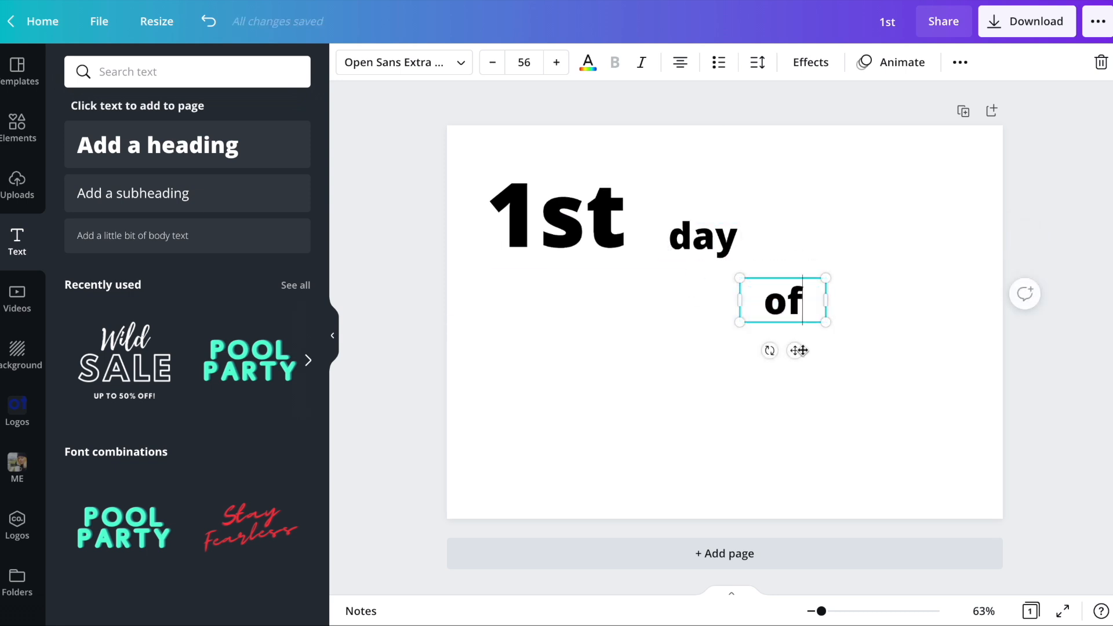
{"action": "left_click", "coordinate": [753, 405]}
- Duplicate the "1st" heading and place the copy directly below the original
{"action": "left_click", "coordinate": [599, 213]}
{"action": "key", "text": "ctrl+d"}
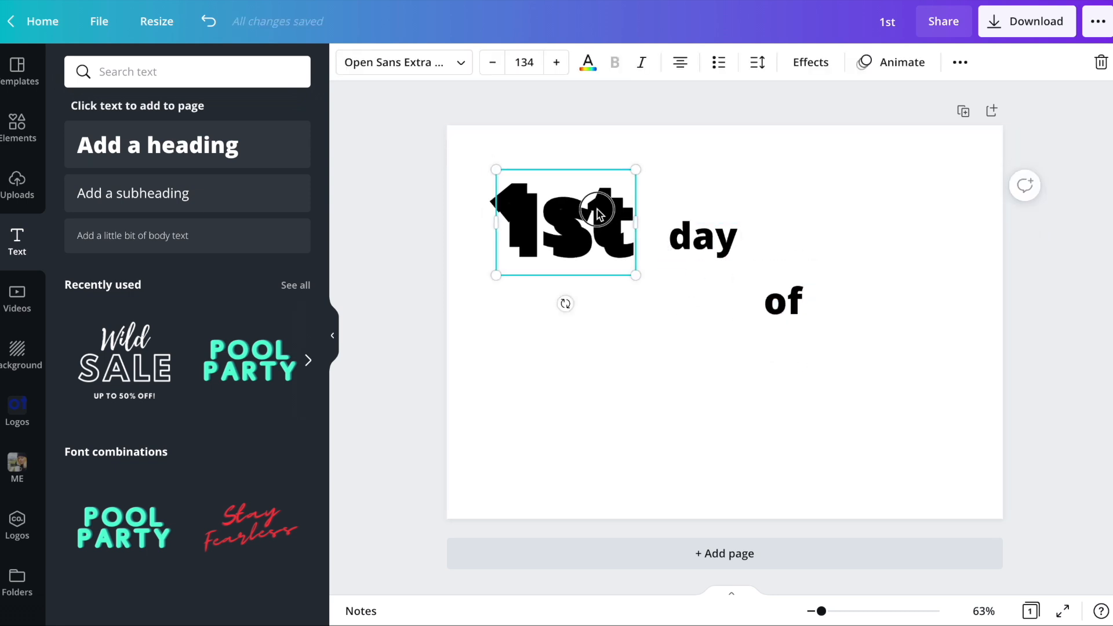
{"action": "left_click_drag", "start_coordinate": [603, 219], "coordinate": [616, 376]}
{"action": "left_click", "coordinate": [733, 366]}
- Duplicate the "of" text below itself, change it to "grade" and widen its box to fit one line
{"action": "left_click", "coordinate": [784, 301]}
{"action": "key", "text": "ctrl+d"}
{"action": "left_click_drag", "start_coordinate": [788, 304], "coordinate": [789, 415]}
{"action": "double_click", "coordinate": [789, 413]}
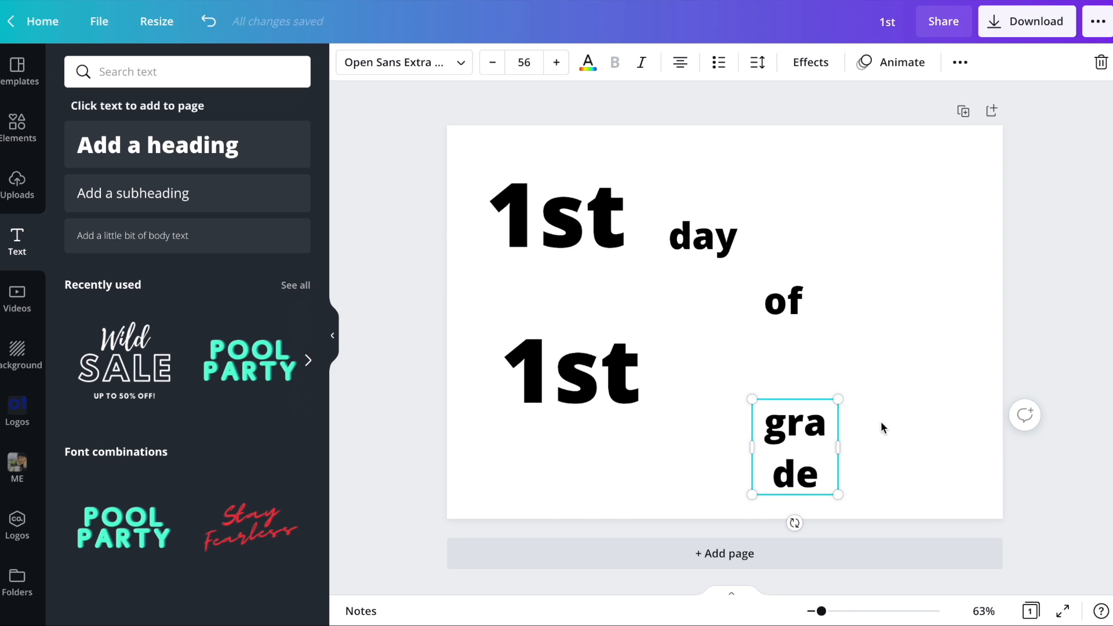
{"action": "left_click", "coordinate": [896, 358]}
- Change the upper "1st" to the Monday Morning Font - R typeface
{"action": "left_click", "coordinate": [534, 201]}
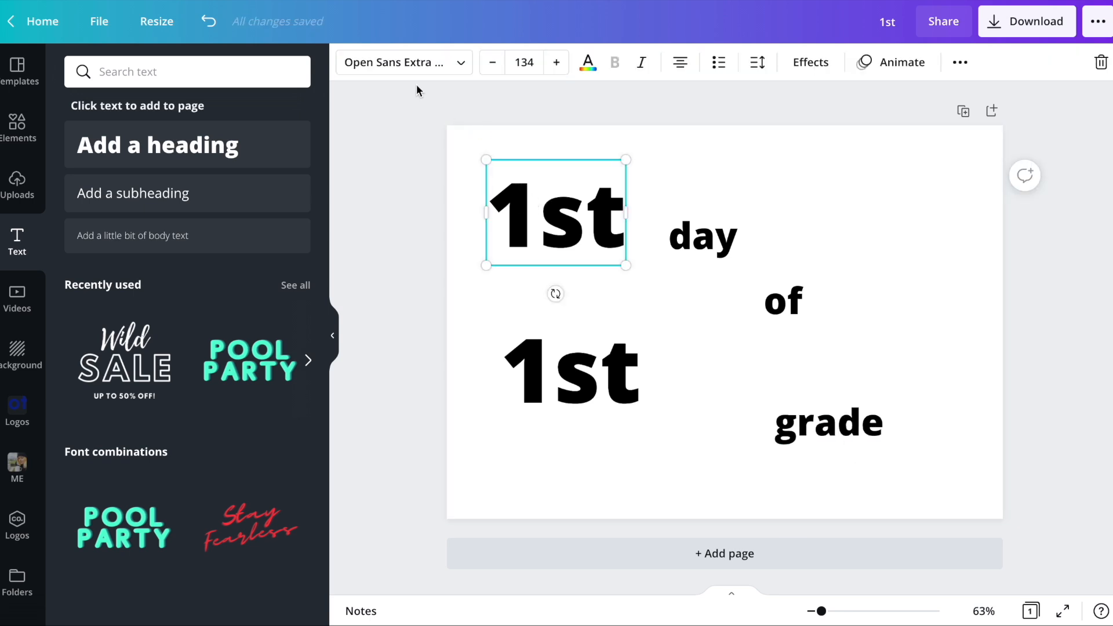
{"action": "left_click", "coordinate": [406, 63]}
{"action": "scroll", "coordinate": [199, 207], "scroll_direction": "down", "scroll_amount": 2}
{"action": "scroll", "coordinate": [199, 209], "scroll_direction": "up", "scroll_amount": 3}
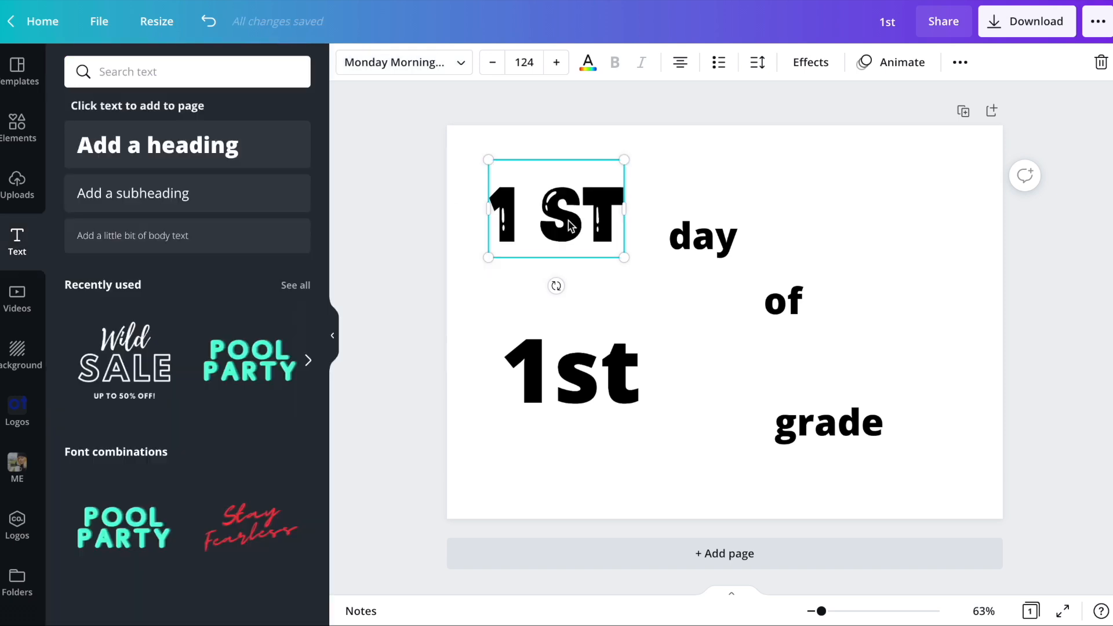
- Split the upper "1st" into two separate text boxes, one reading "1" and a duplicate reading "ST"
{"action": "double_click", "coordinate": [568, 220]}
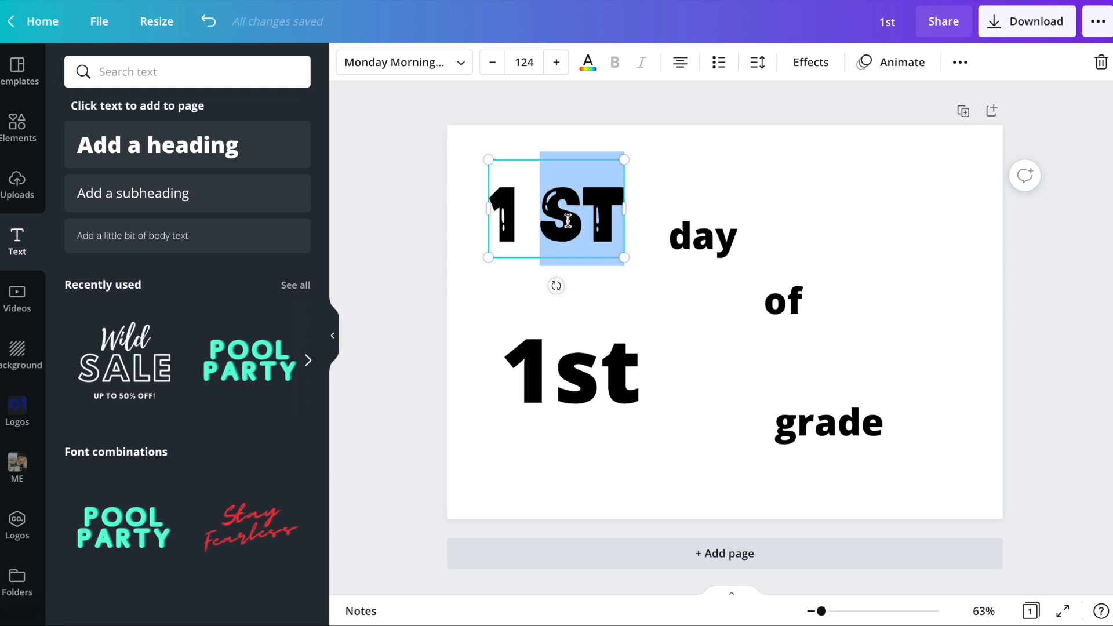
{"action": "triple_click", "coordinate": [568, 221]}
{"action": "type", "text": "1"}
{"action": "left_click", "coordinate": [627, 285]}
{"action": "left_click_drag", "start_coordinate": [559, 234], "coordinate": [570, 243]}
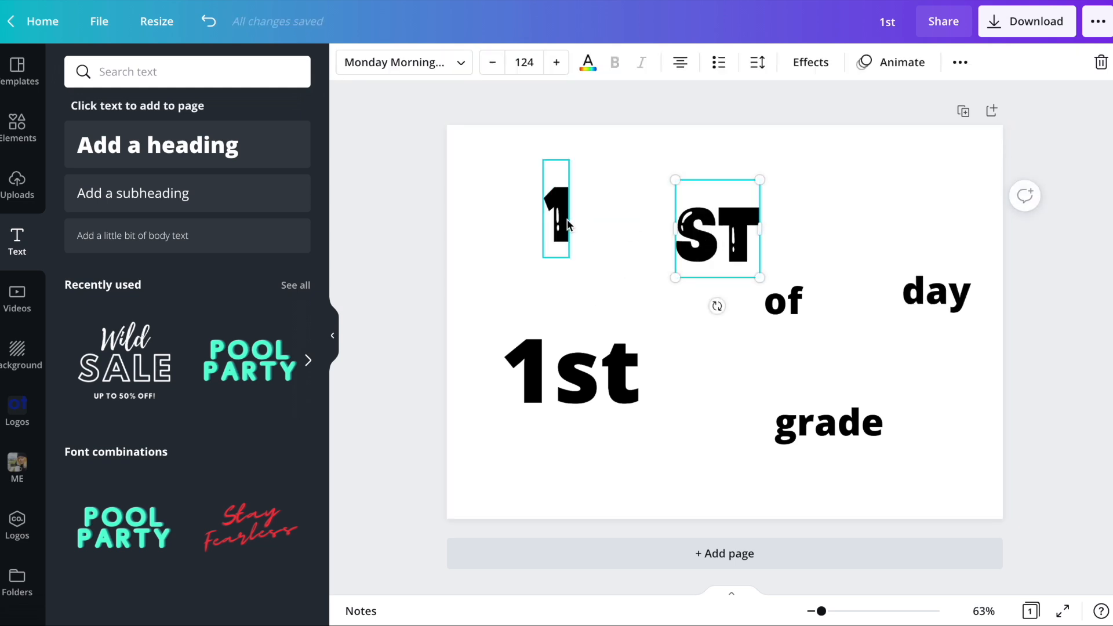
{"action": "left_click", "coordinate": [565, 228]}
- Enlarge "1" to about size 303 and "day" to about 137, arranging "1", "ST" and "day" side by side on the upper line
{"action": "left_click_drag", "start_coordinate": [596, 279], "coordinate": [720, 372]}
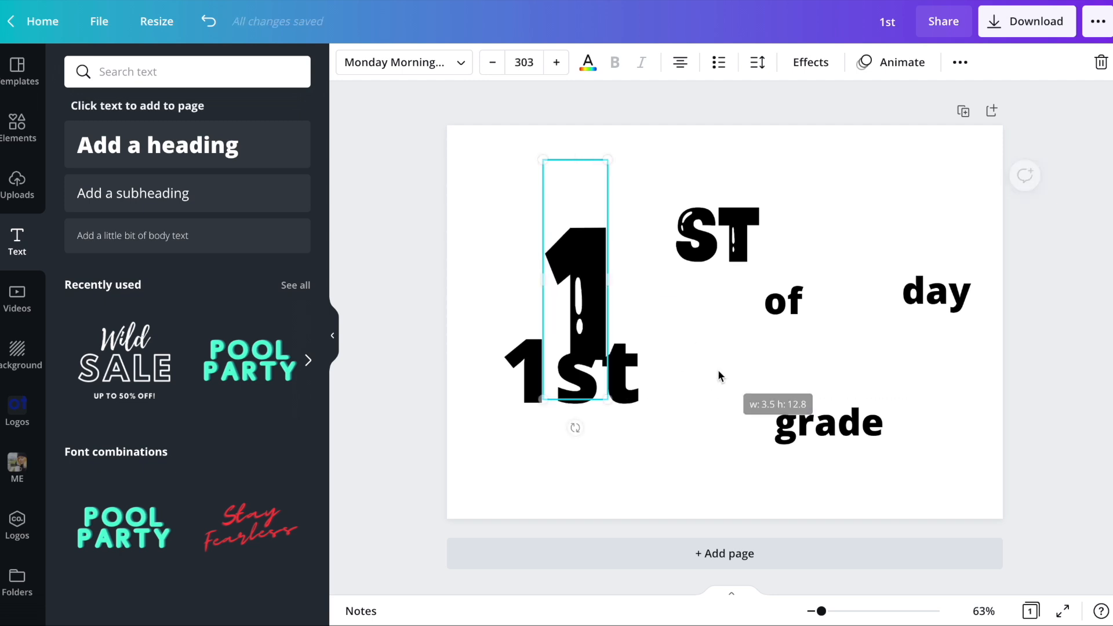
{"action": "left_click_drag", "start_coordinate": [583, 288], "coordinate": [518, 215]}
{"action": "left_click_drag", "start_coordinate": [720, 233], "coordinate": [586, 257]}
{"action": "left_click_drag", "start_coordinate": [968, 289], "coordinate": [713, 258]}
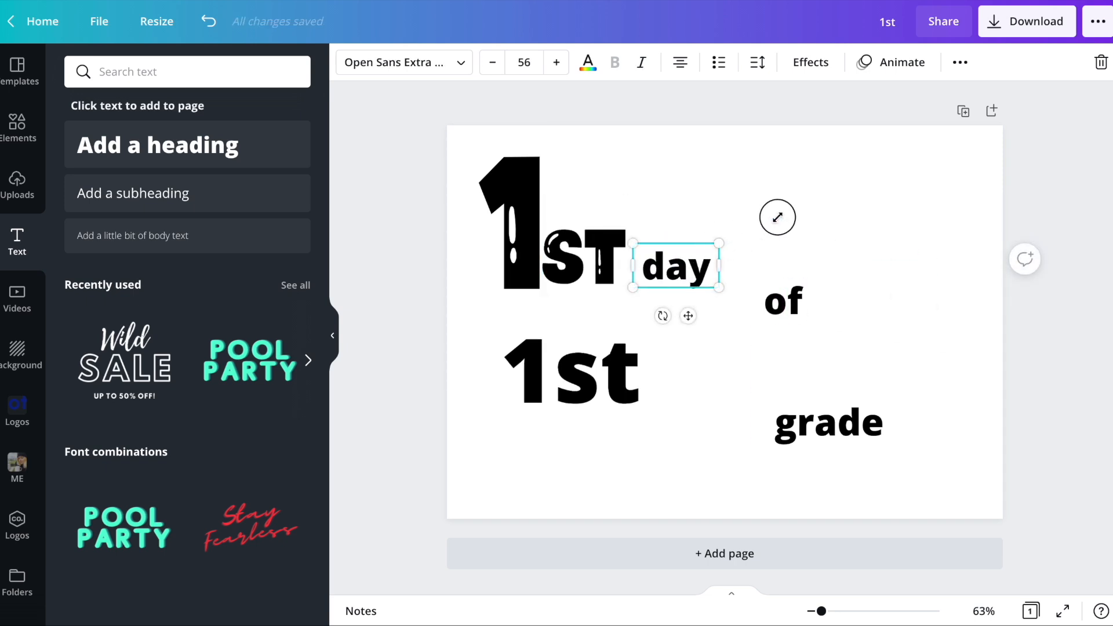
{"action": "left_click_drag", "start_coordinate": [777, 217], "coordinate": [845, 186]}
- Search the fonts for "cursive", try several scripts on "day" and apply Clicker Script
{"action": "left_click", "coordinate": [403, 60]}
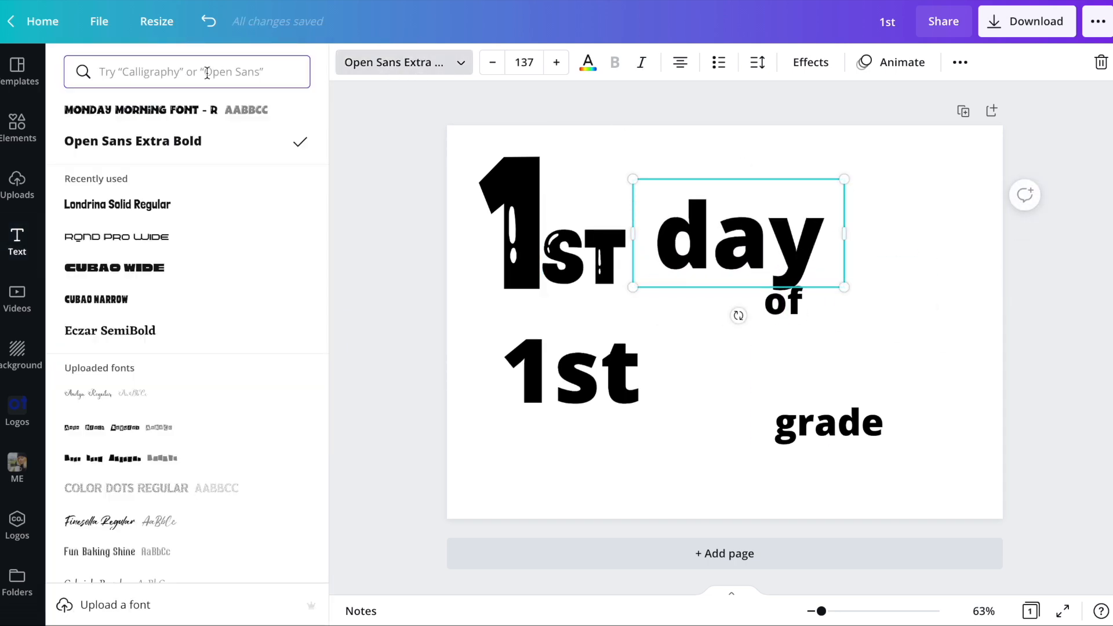
{"action": "type", "text": "cursiv"}
{"action": "type", "text": "e"}
{"action": "left_click", "coordinate": [104, 206]}
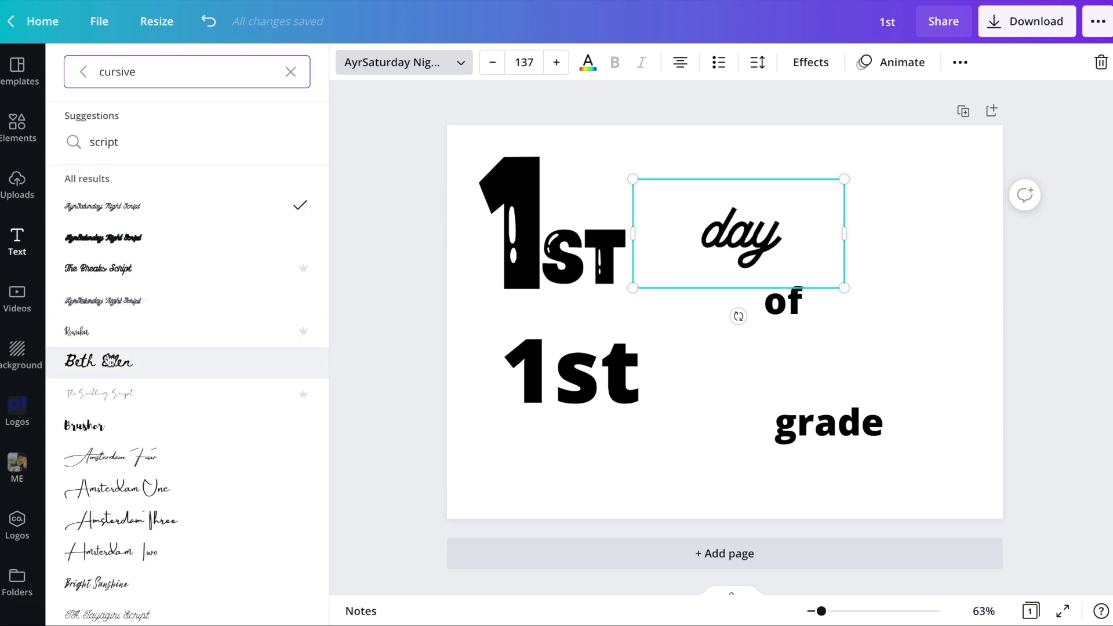
{"action": "scroll", "coordinate": [154, 288], "scroll_direction": "down", "scroll_amount": 3}
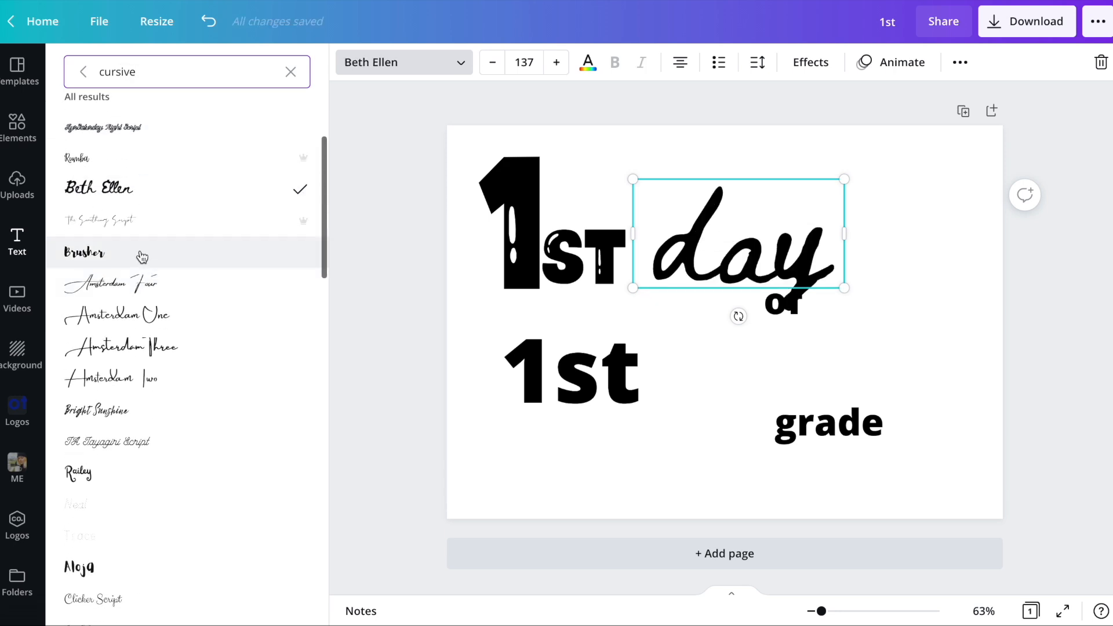
{"action": "scroll", "coordinate": [208, 345], "scroll_direction": "down", "scroll_amount": 3}
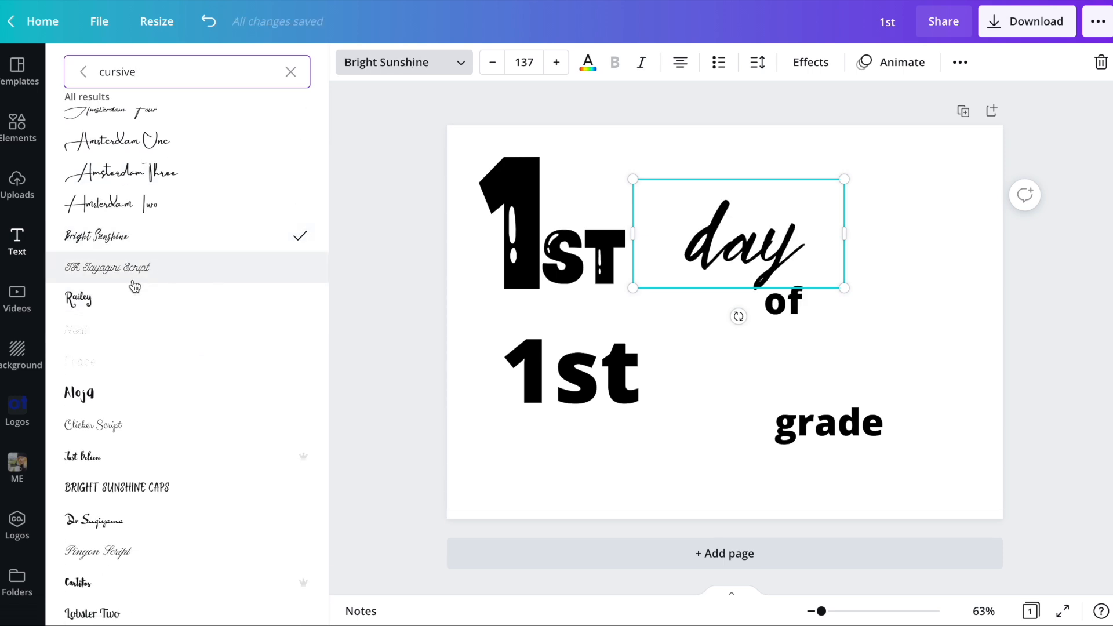
{"action": "left_click", "coordinate": [133, 298]}
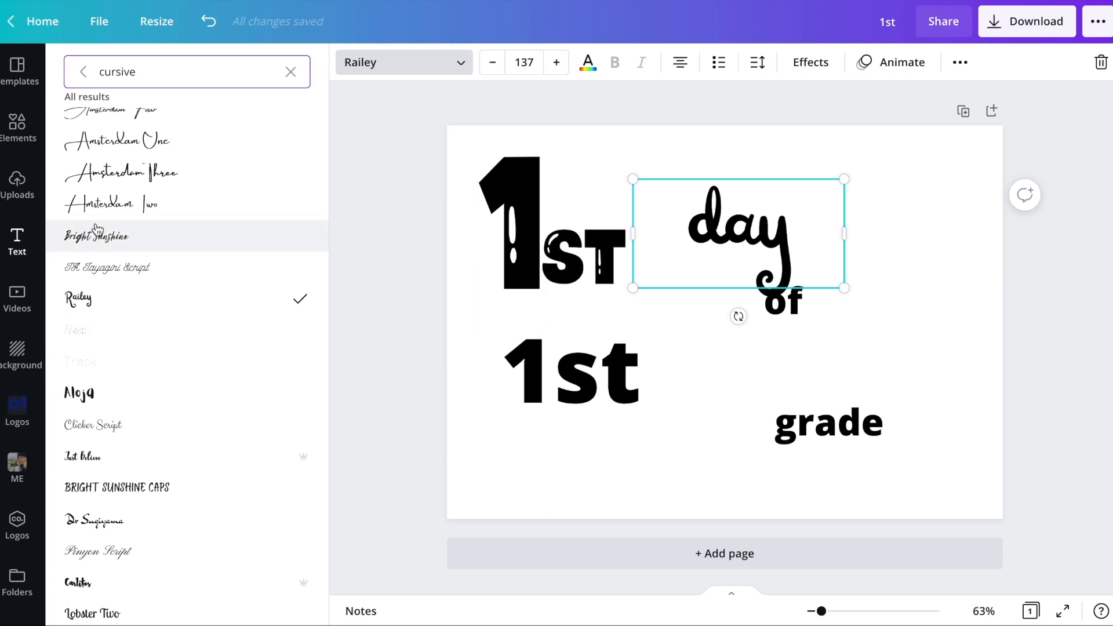
{"action": "left_click", "coordinate": [112, 251]}
{"action": "left_click", "coordinate": [127, 270]}
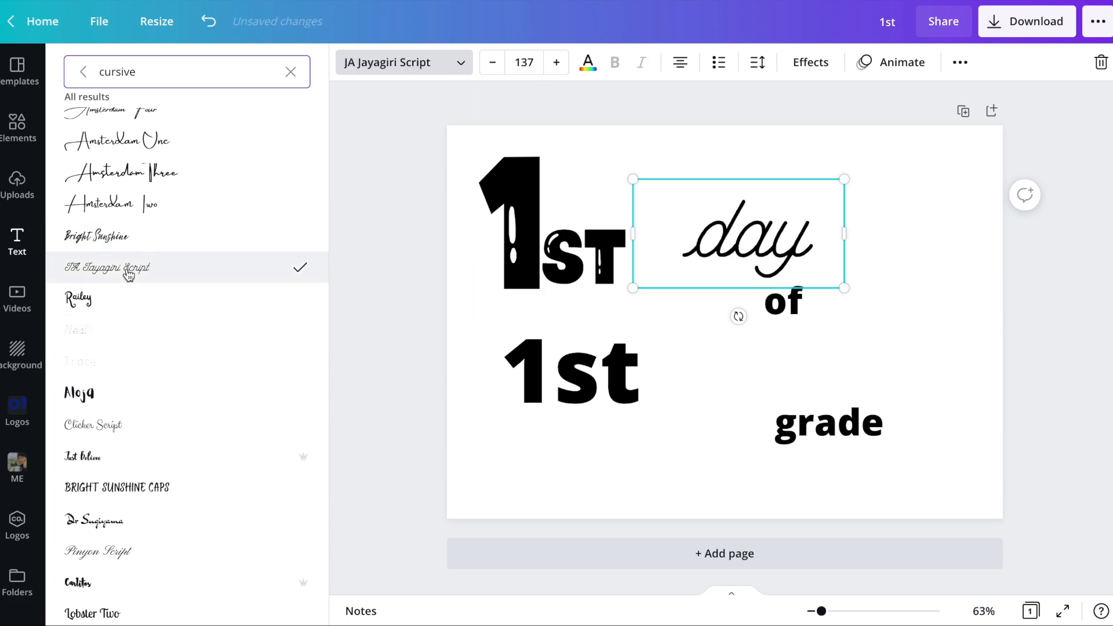
{"action": "scroll", "coordinate": [125, 290], "scroll_direction": "down", "scroll_amount": 2}
{"action": "left_click", "coordinate": [123, 313]}
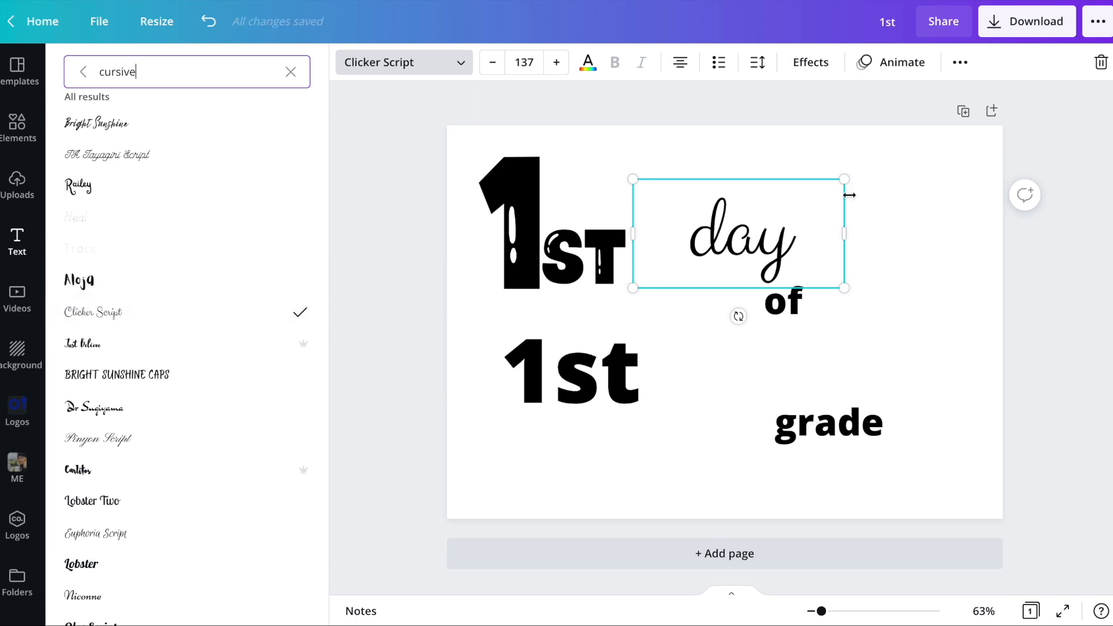
- Enlarge "day" to about size 278 against "ST", and place an enlarged "of" just right of the y's tail
{"action": "left_click_drag", "start_coordinate": [843, 233], "coordinate": [760, 238]}
{"action": "left_click_drag", "start_coordinate": [759, 291], "coordinate": [894, 388]}
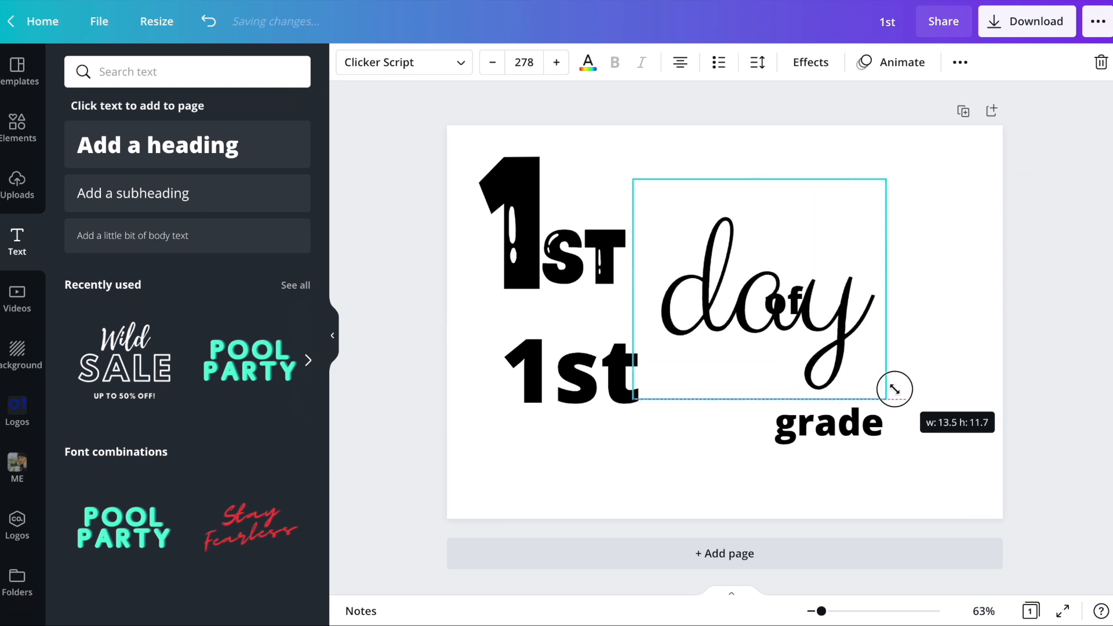
{"action": "left_click_drag", "start_coordinate": [719, 314], "coordinate": [687, 262]}
{"action": "left_click_drag", "start_coordinate": [790, 300], "coordinate": [964, 238]}
{"action": "left_click_drag", "start_coordinate": [882, 293], "coordinate": [857, 305]}
- Delete the lower plain "1st" and group the upper "1" and "ST" together
{"action": "left_click", "coordinate": [604, 385]}
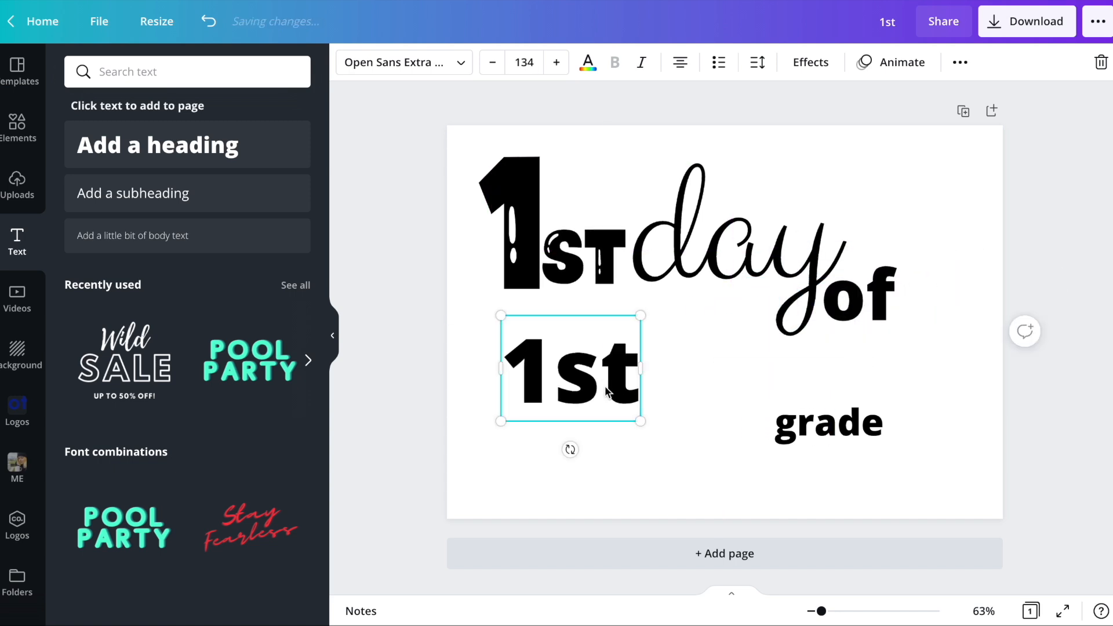
{"action": "key", "text": "Delete"}
{"action": "left_click", "coordinate": [516, 258]}
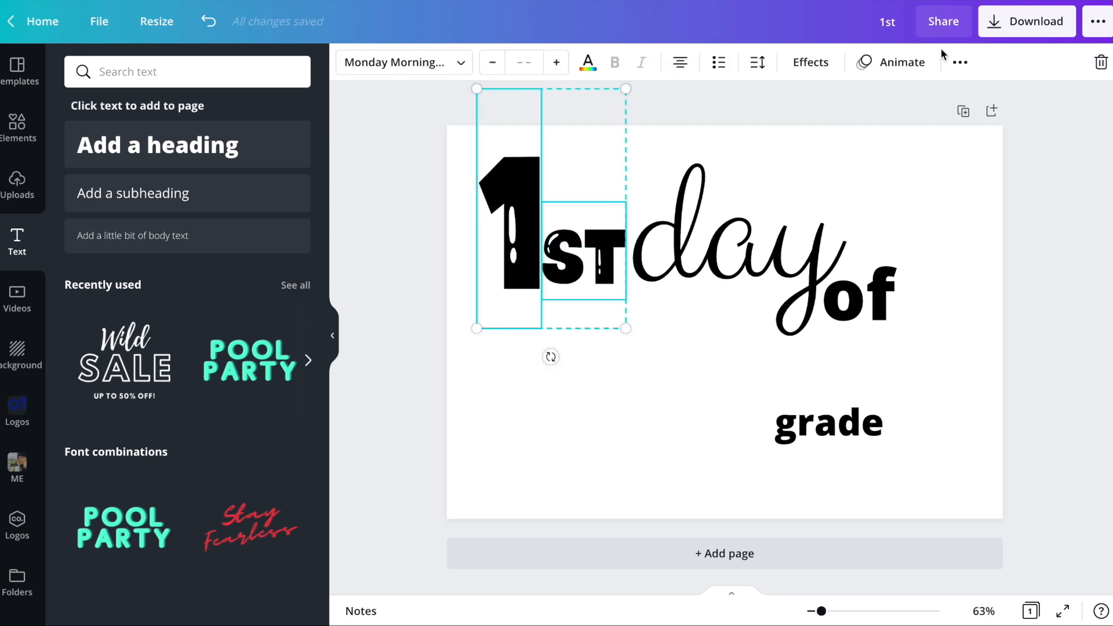
{"action": "left_click", "coordinate": [959, 65]}
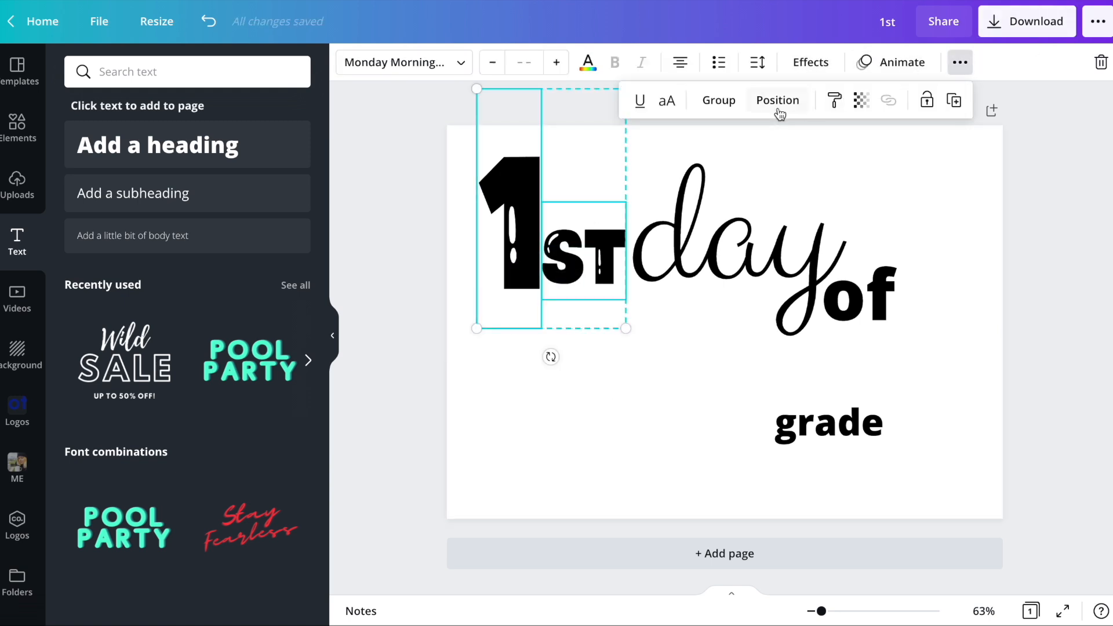
{"action": "left_click", "coordinate": [719, 97]}
- Duplicate the grouped "1ST" and place the copy on the second line, below the original
{"action": "left_click", "coordinate": [573, 247]}
{"action": "left_click", "coordinate": [655, 398]}
{"action": "left_click", "coordinate": [496, 255]}
{"action": "left_click", "coordinate": [496, 255]}
{"action": "key", "text": "super+d"}
{"action": "left_click_drag", "start_coordinate": [530, 251], "coordinate": [612, 383]}
- Change the "grade" text to the Clicker Script font
{"action": "left_click", "coordinate": [798, 414]}
{"action": "left_click", "coordinate": [404, 62]}
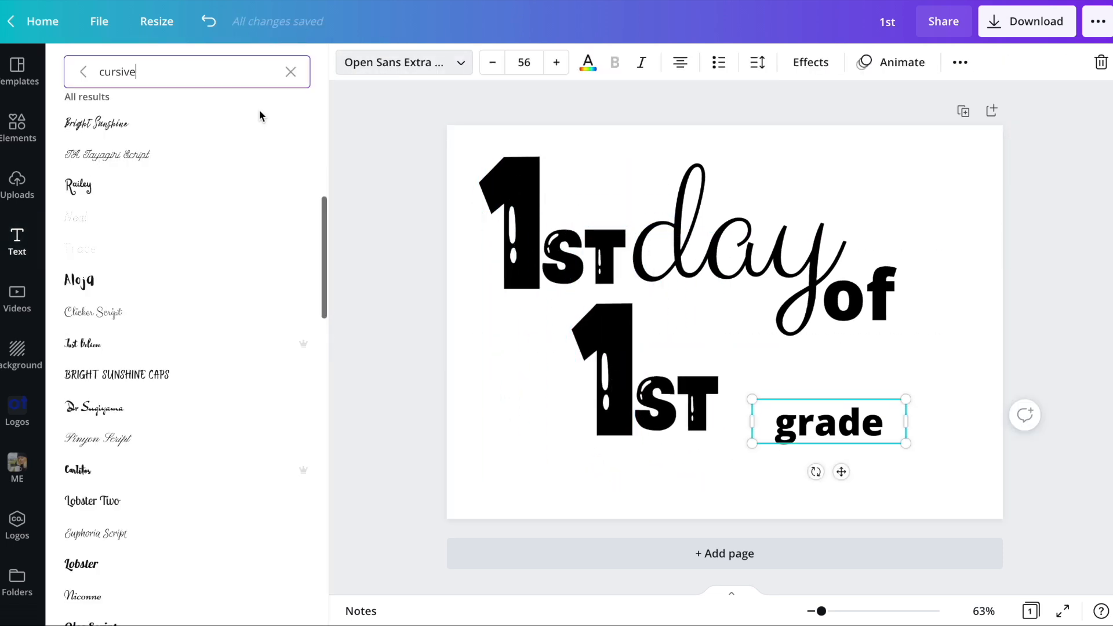
{"action": "left_click", "coordinate": [291, 72]}
{"action": "left_click", "coordinate": [92, 110]}
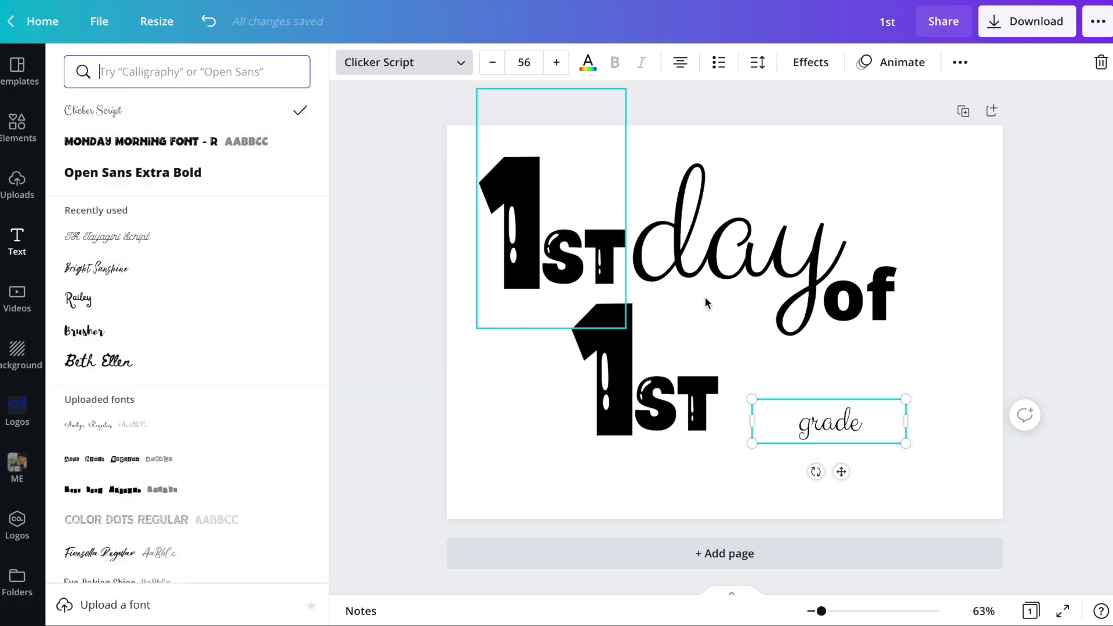
- Enlarge "grade" to about size 233 and arrange it directly after the lower "1ST", shifting both slightly left
{"action": "left_click_drag", "start_coordinate": [906, 404], "coordinate": [1009, 329]}
{"action": "left_click_drag", "start_coordinate": [1031, 413], "coordinate": [895, 414]}
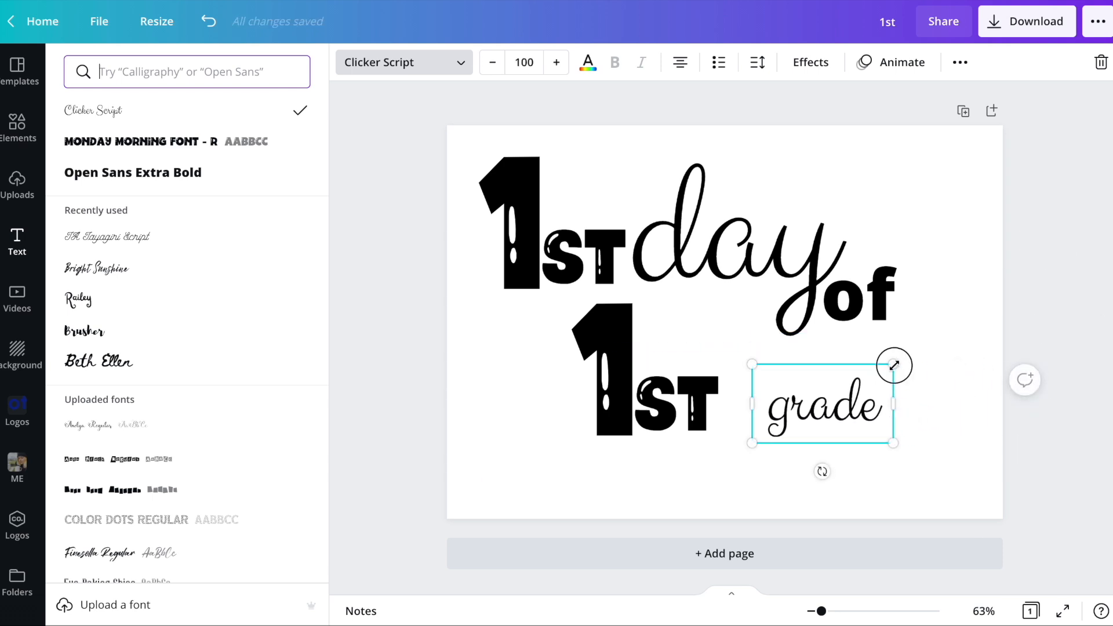
{"action": "left_click_drag", "start_coordinate": [894, 365], "coordinate": [1077, 261]}
{"action": "left_click_drag", "start_coordinate": [956, 351], "coordinate": [872, 408]}
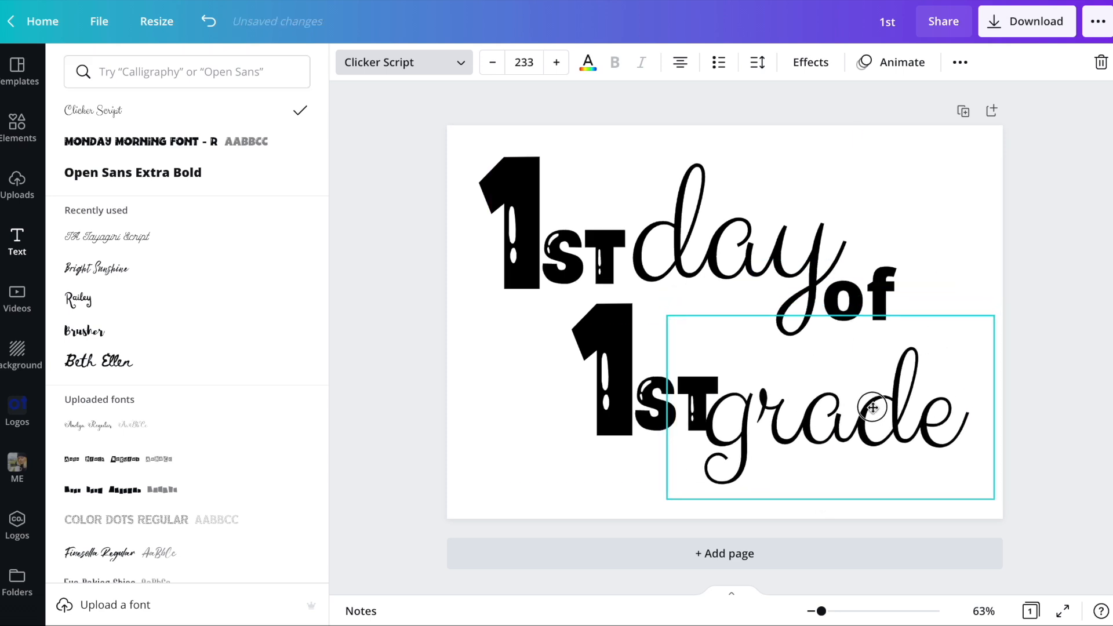
{"action": "left_click_drag", "start_coordinate": [620, 394], "coordinate": [586, 409]}
{"action": "left_click_drag", "start_coordinate": [812, 432], "coordinate": [788, 427]}
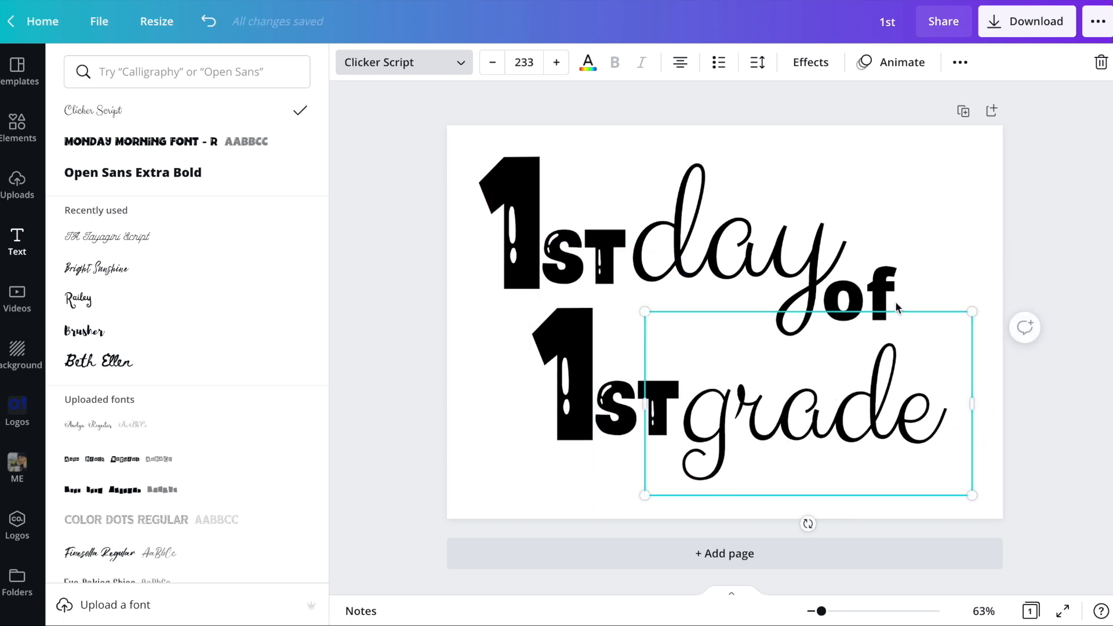
- Reduce "of" to about size 80.2 and place it beside the tail of "day", above "grade"
{"action": "mouse_move", "coordinate": [879, 285]}
{"action": "left_mouse_down"}
{"action": "mouse_move", "coordinate": [879, 312]}
{"action": "mouse_move", "coordinate": [879, 296]}
{"action": "left_mouse_up"}
{"action": "left_click_drag", "start_coordinate": [939, 346], "coordinate": [899, 324]}
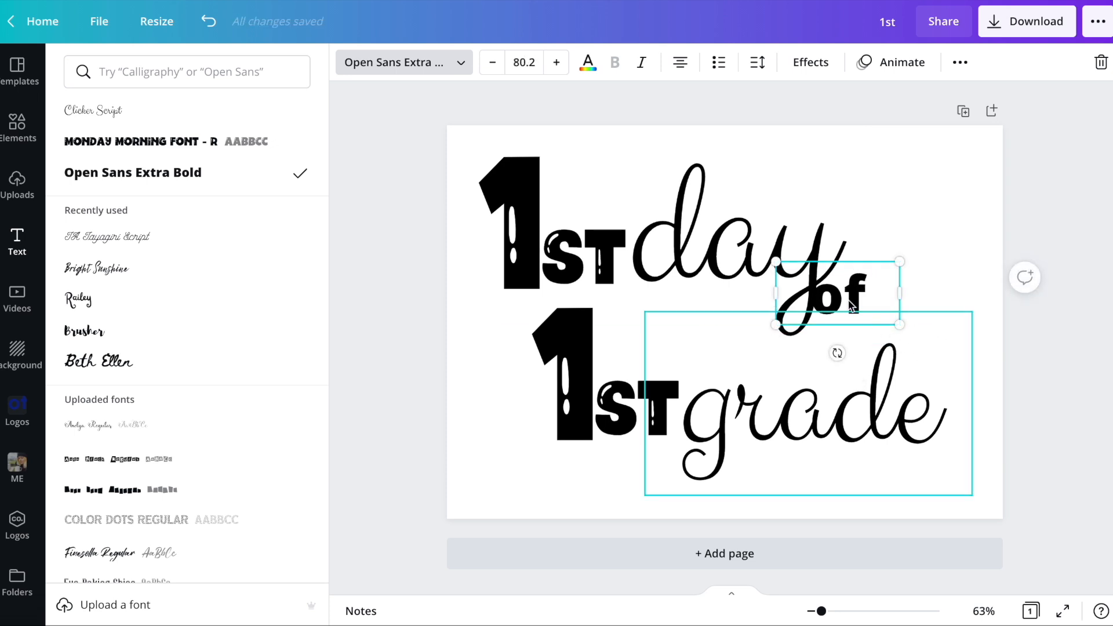
{"action": "left_click_drag", "start_coordinate": [845, 298], "coordinate": [864, 304]}
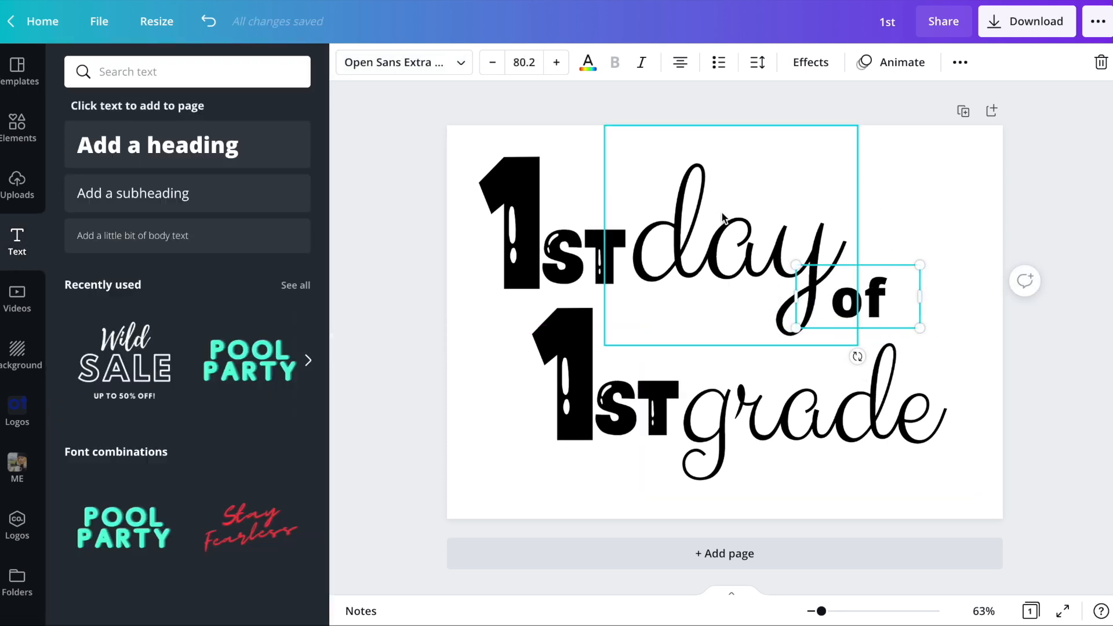
{"action": "left_click", "coordinate": [934, 233]}
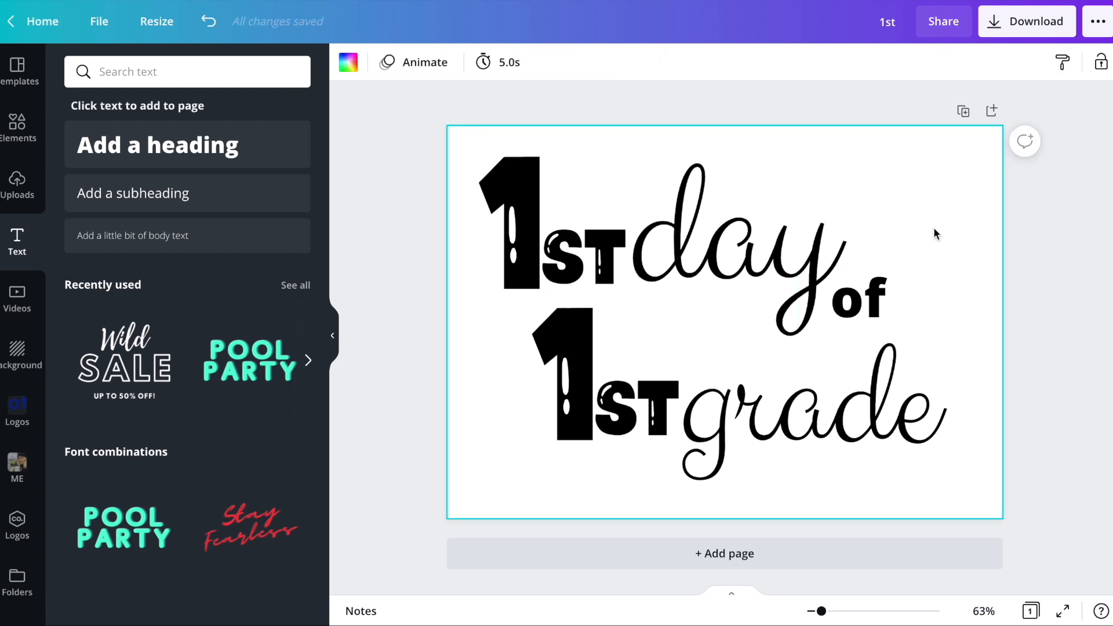
- Duplicate the first page, change the lower "1ST" on the copy to "2ND", and shift it left before "grade"
{"action": "left_click", "coordinate": [964, 110]}
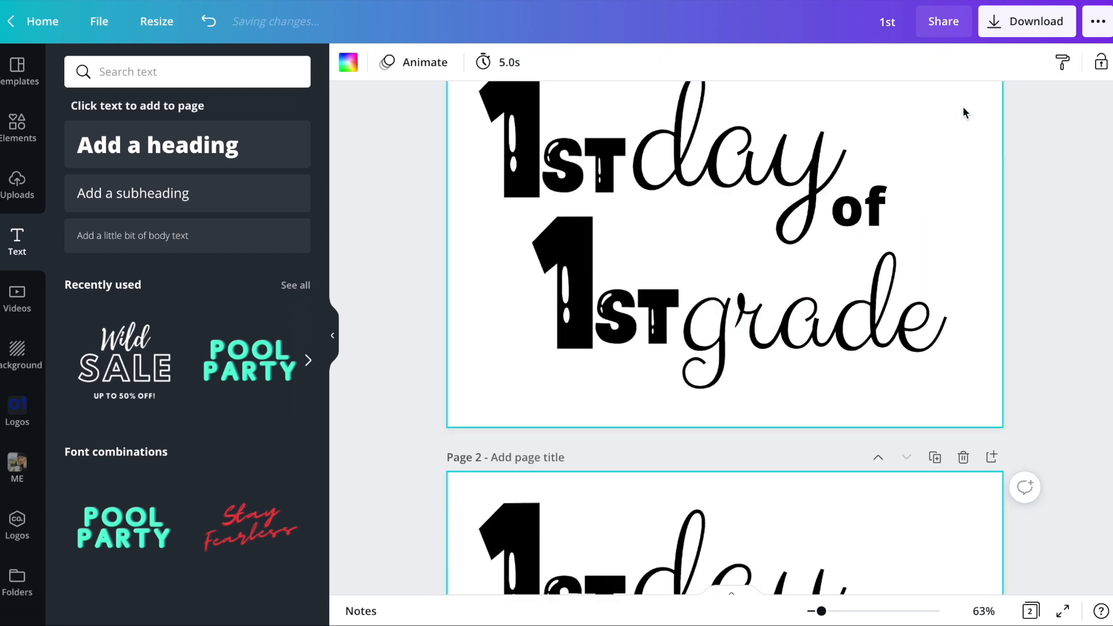
{"action": "left_click", "coordinate": [581, 415]}
{"action": "left_click", "coordinate": [581, 415]}
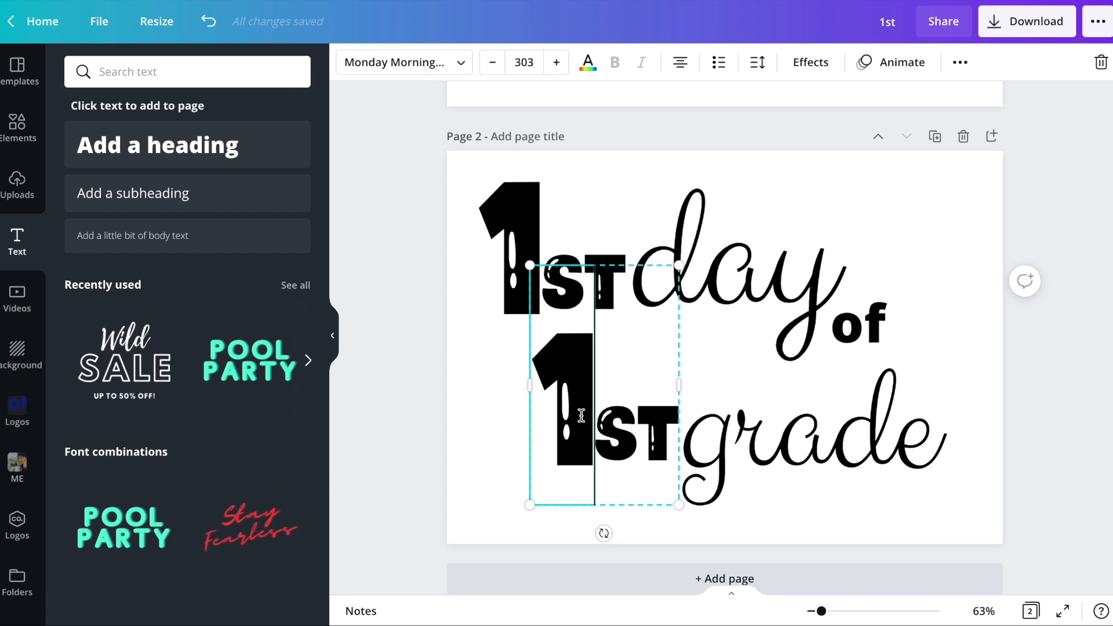
{"action": "double_click", "coordinate": [565, 407]}
{"action": "type", "text": "2nd"}
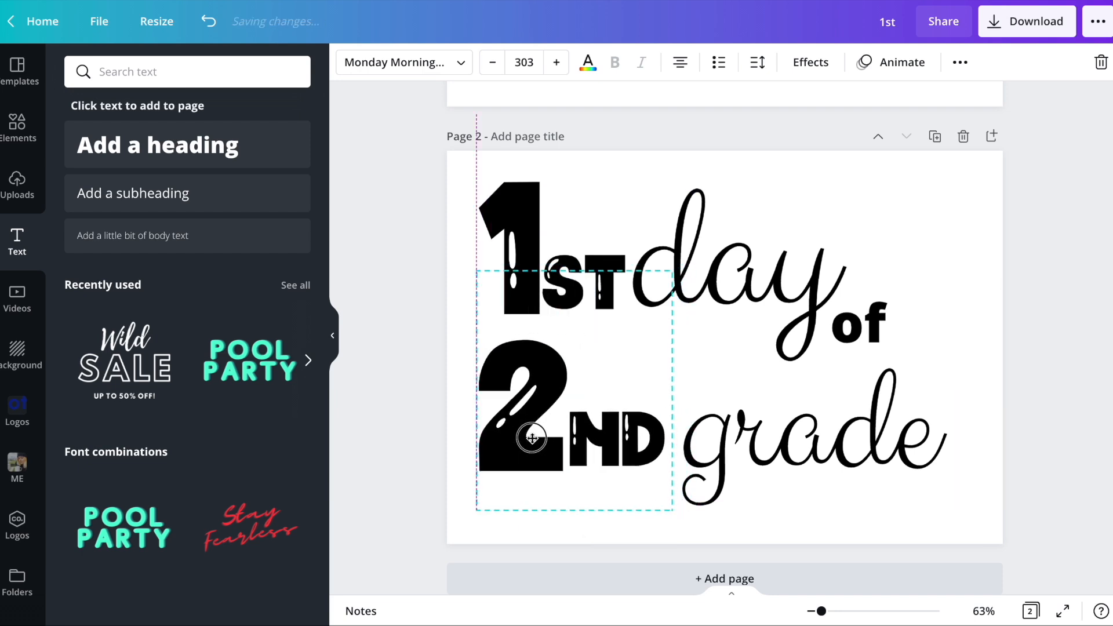
- Shift the lower "1ST" and "grade" together slightly to the right on page 1
{"action": "left_click", "coordinate": [887, 218]}
{"action": "scroll", "coordinate": [887, 218], "scroll_direction": "up", "scroll_amount": 7}
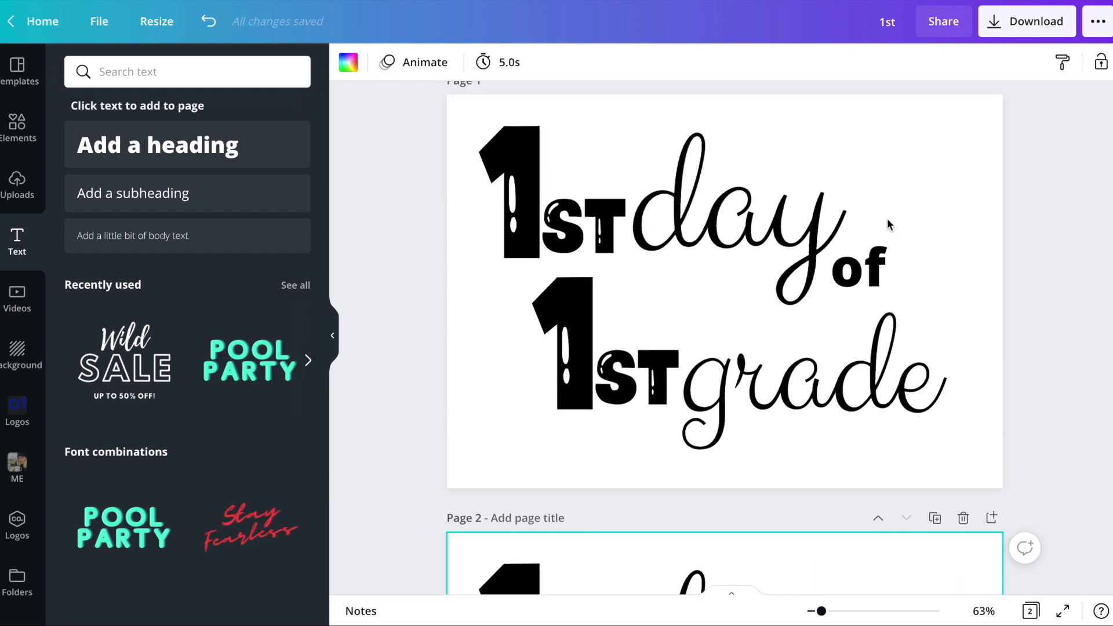
{"action": "left_click", "coordinate": [488, 401]}
{"action": "left_click_drag", "start_coordinate": [488, 401], "coordinate": [859, 424]}
{"action": "left_click", "coordinate": [500, 371]}
- Search the elements library for "square frame" and show only graphics
{"action": "left_click", "coordinate": [25, 137]}
{"action": "left_click", "coordinate": [179, 68]}
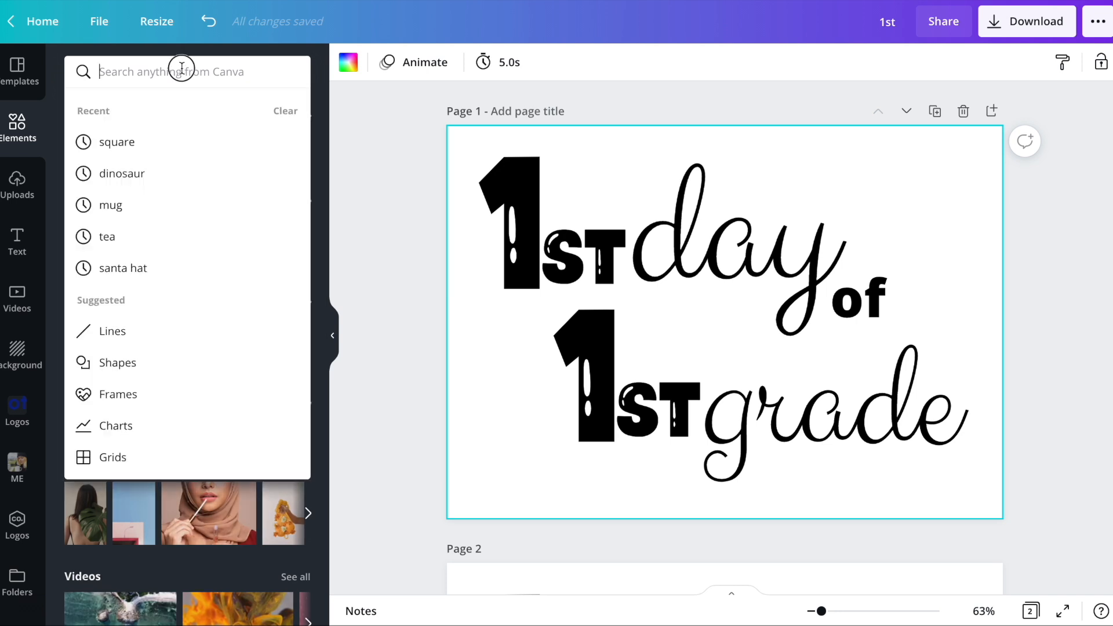
{"action": "type", "text": "square"}
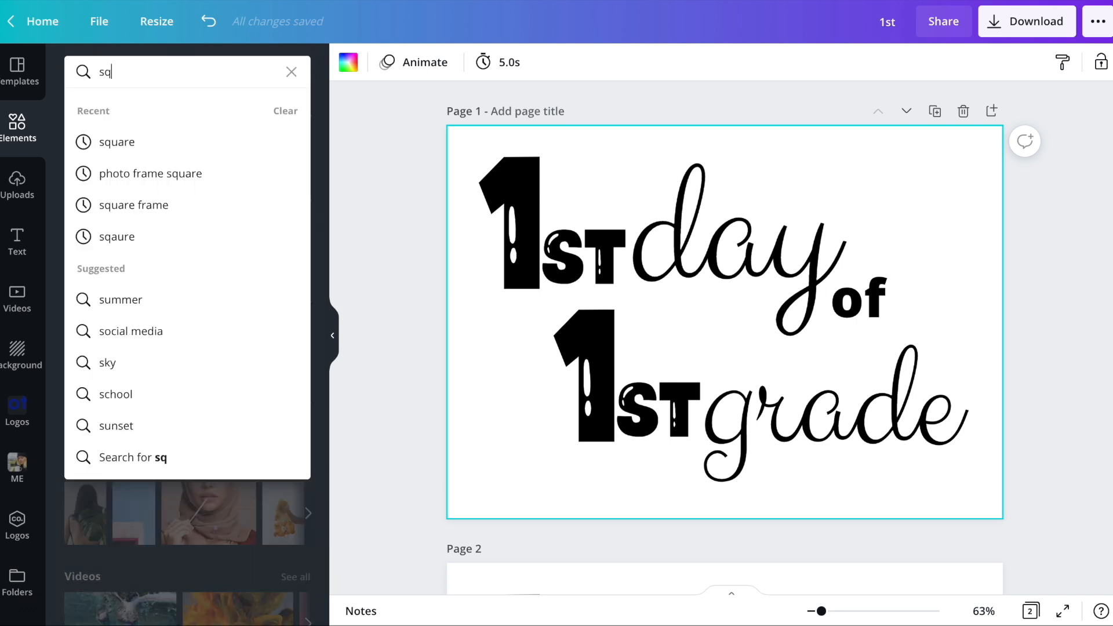
{"action": "key", "text": "Return"}
{"action": "type", "text": "f"}
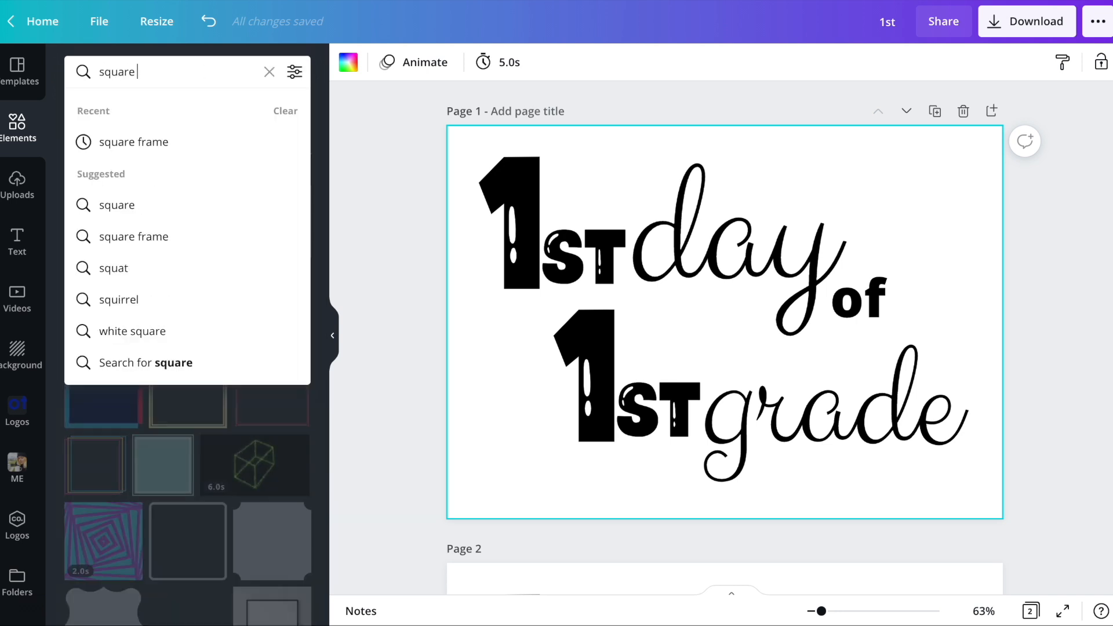
{"action": "type", "text": "rame"}
{"action": "key", "text": "Return"}
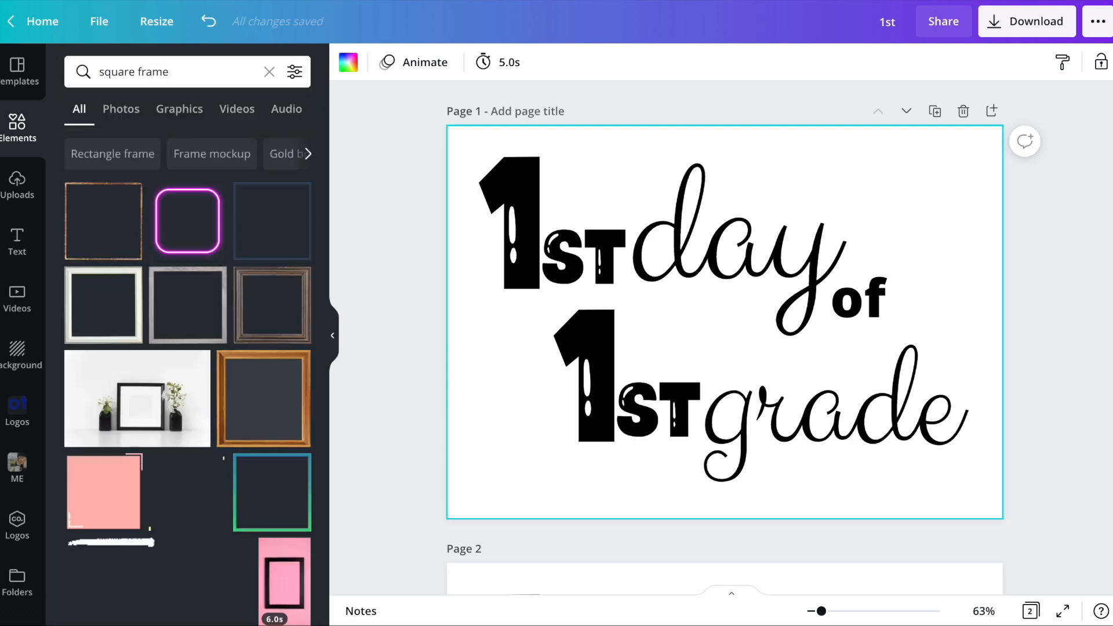
{"action": "left_click", "coordinate": [179, 111]}
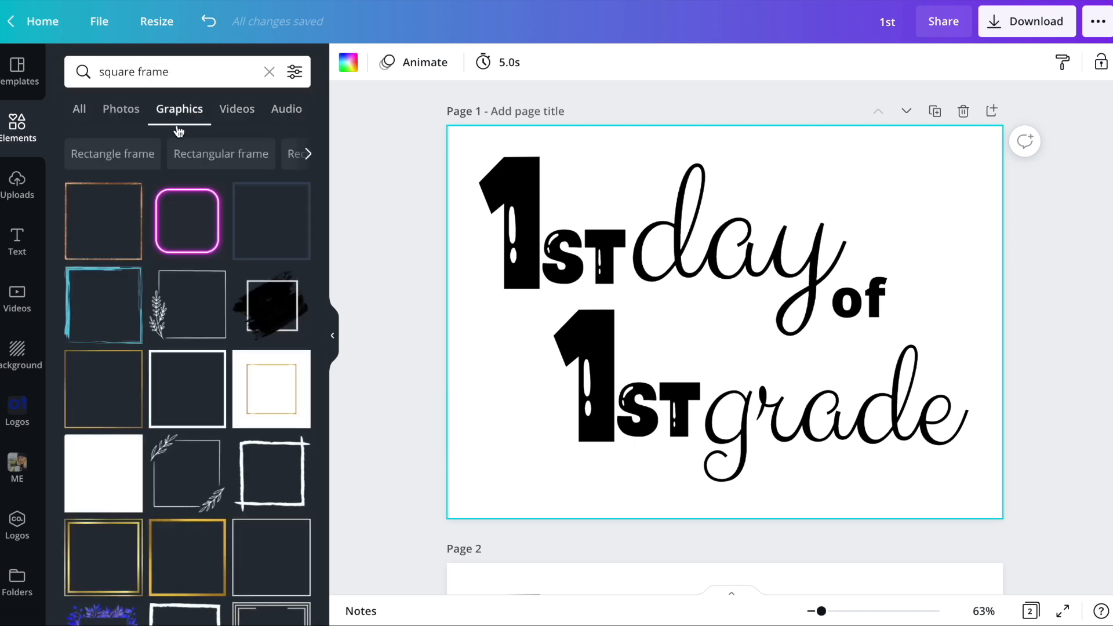
- Try two square outline frames from the results on page 1, deleting the first one again
{"action": "scroll", "coordinate": [203, 371], "scroll_direction": "down", "scroll_amount": 7}
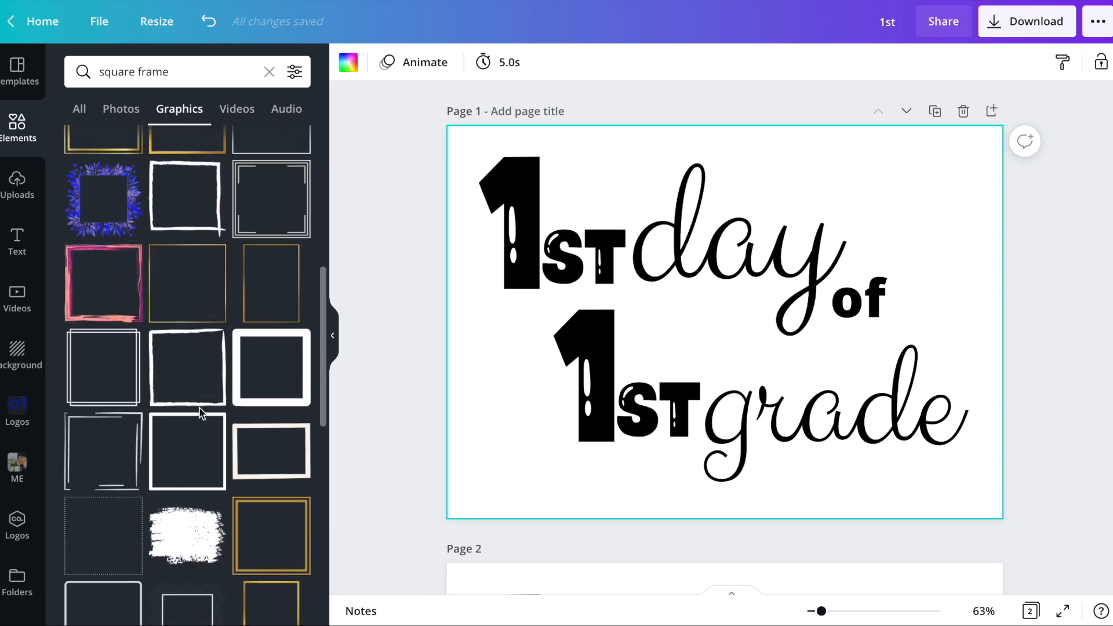
{"action": "left_click", "coordinate": [110, 447]}
{"action": "key", "text": "Delete"}
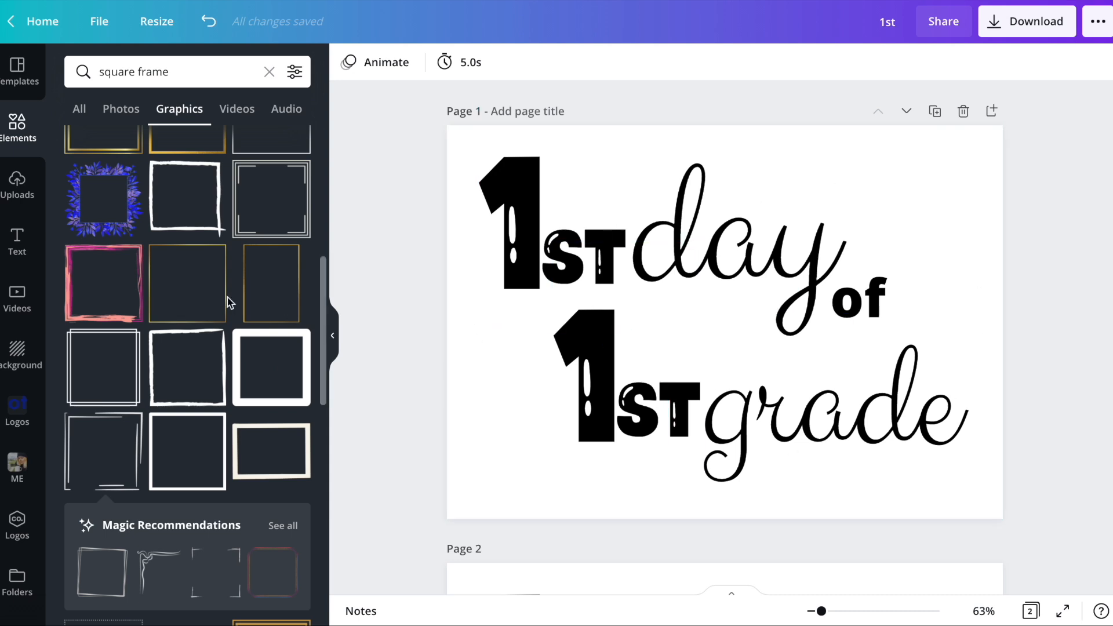
{"action": "scroll", "coordinate": [229, 301], "scroll_direction": "down", "scroll_amount": 7}
{"action": "scroll", "coordinate": [227, 302], "scroll_direction": "down", "scroll_amount": 2}
{"action": "left_click", "coordinate": [103, 237]}
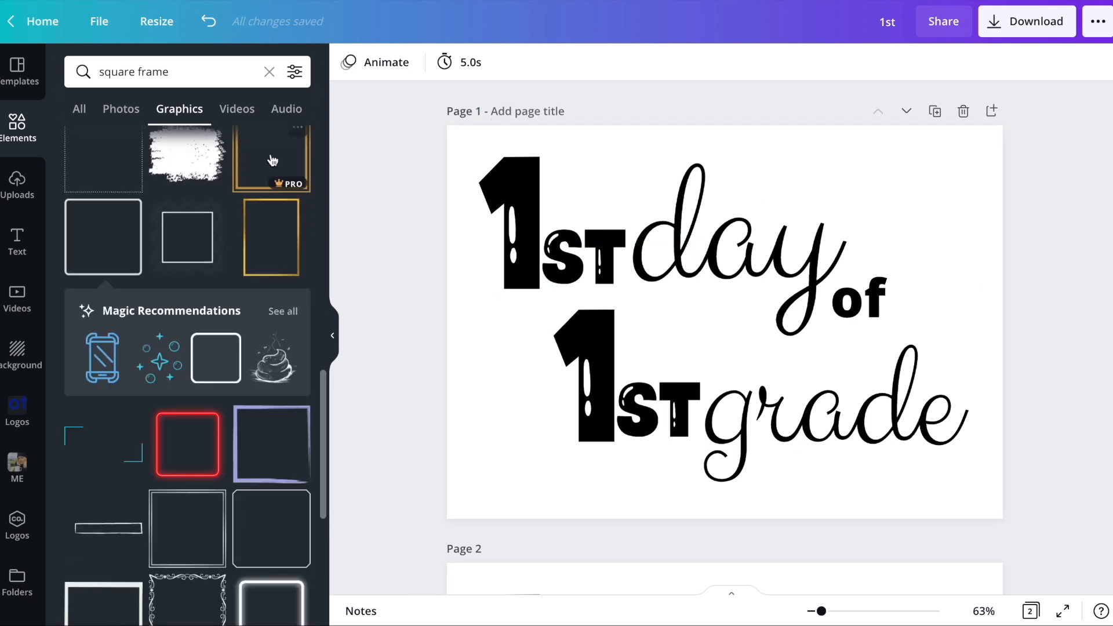
- Add a blank third page, search the elements for "square", and insert the solid square shape
{"action": "scroll", "coordinate": [571, 451], "scroll_direction": "down", "scroll_amount": 5}
{"action": "left_click", "coordinate": [584, 565]}
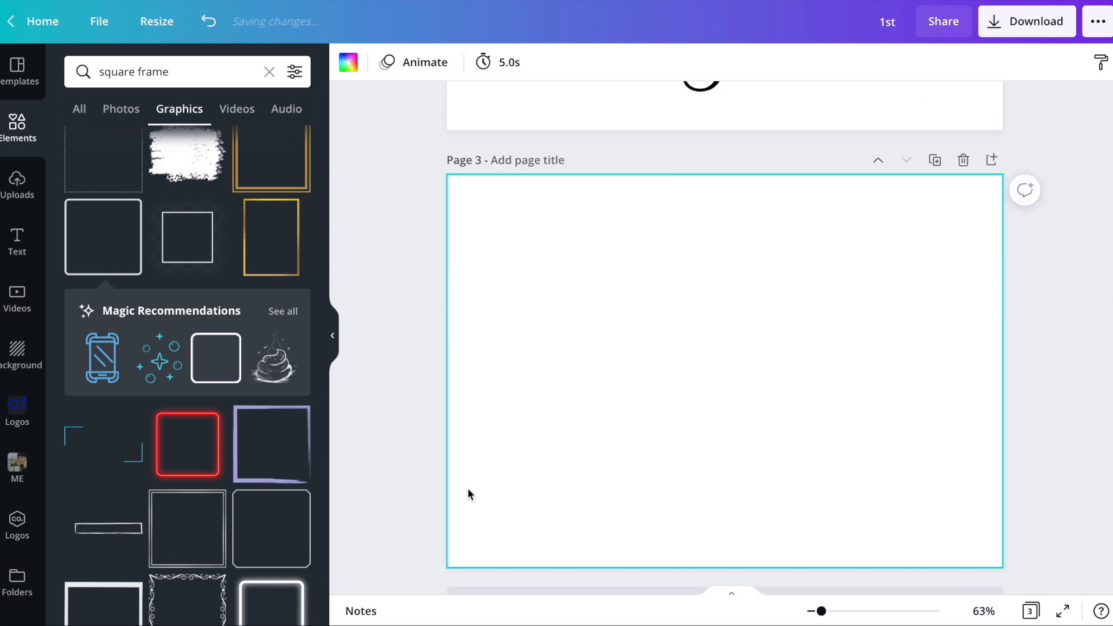
{"action": "left_click", "coordinate": [139, 73]}
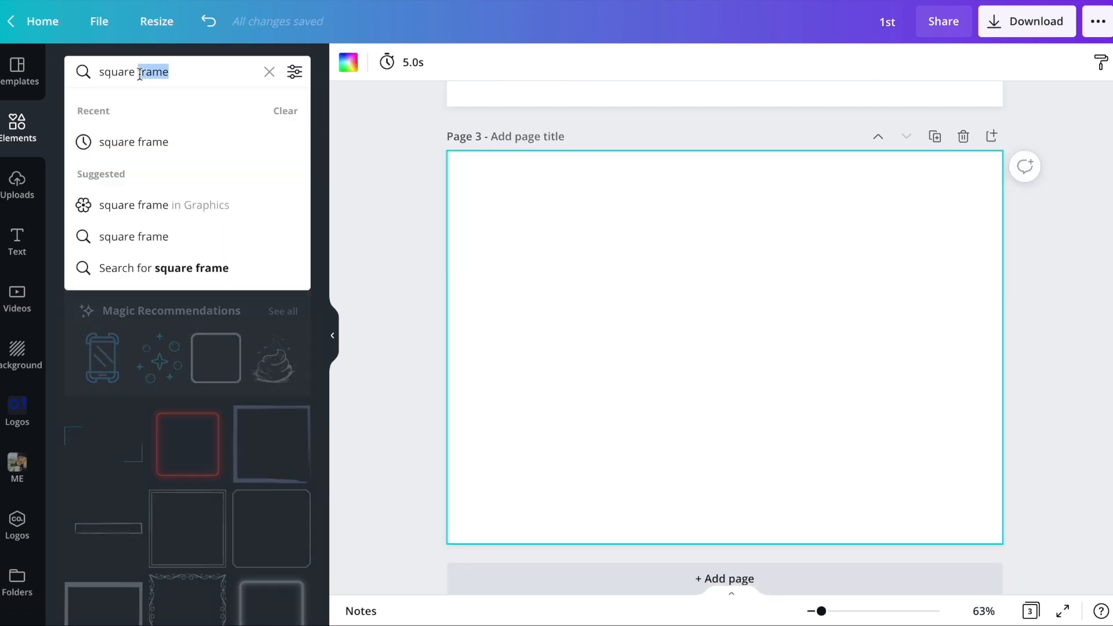
{"action": "key", "text": "BackSpace"}
{"action": "key", "text": "Return"}
{"action": "left_click", "coordinate": [114, 238]}
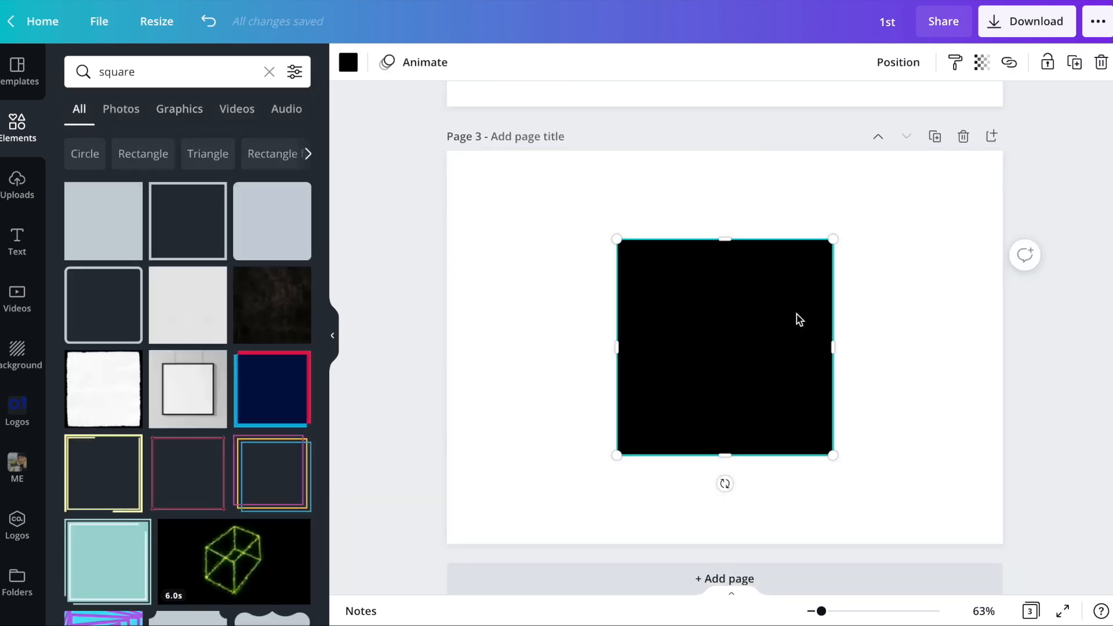
- Move the black square to the page's upper-left corner and stretch it to cover all of page 3
{"action": "left_click_drag", "start_coordinate": [721, 316], "coordinate": [571, 238]}
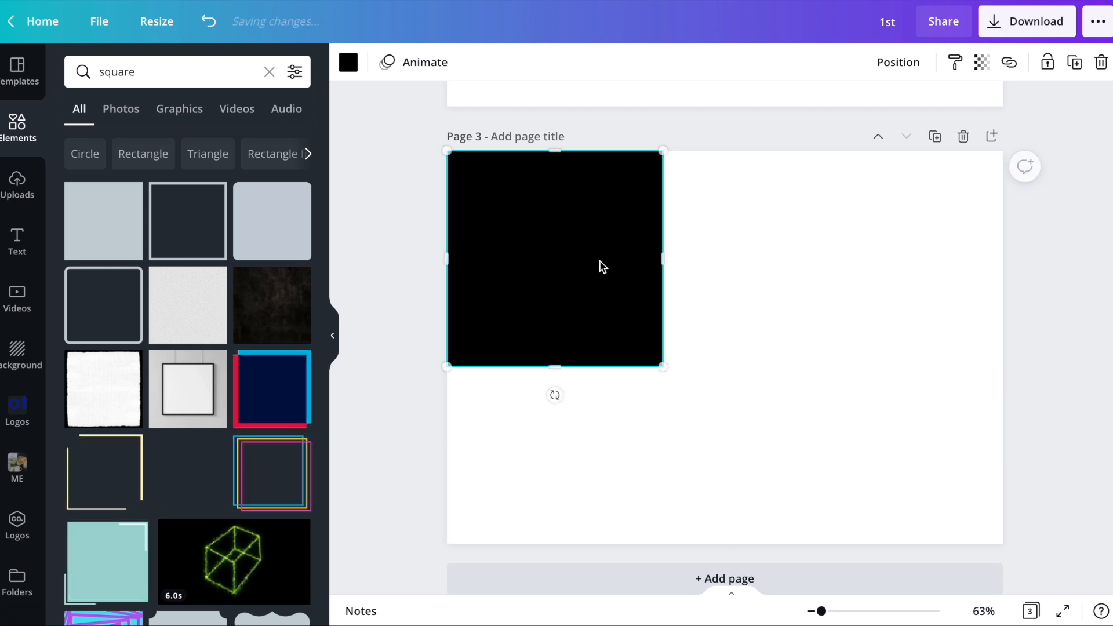
{"action": "left_click_drag", "start_coordinate": [662, 259], "coordinate": [1007, 276]}
{"action": "left_click_drag", "start_coordinate": [717, 368], "coordinate": [717, 550]}
- Duplicate the black rectangle, colour the copy white, and shrink and centre it to leave a thin black border
{"action": "left_click", "coordinate": [348, 62]}
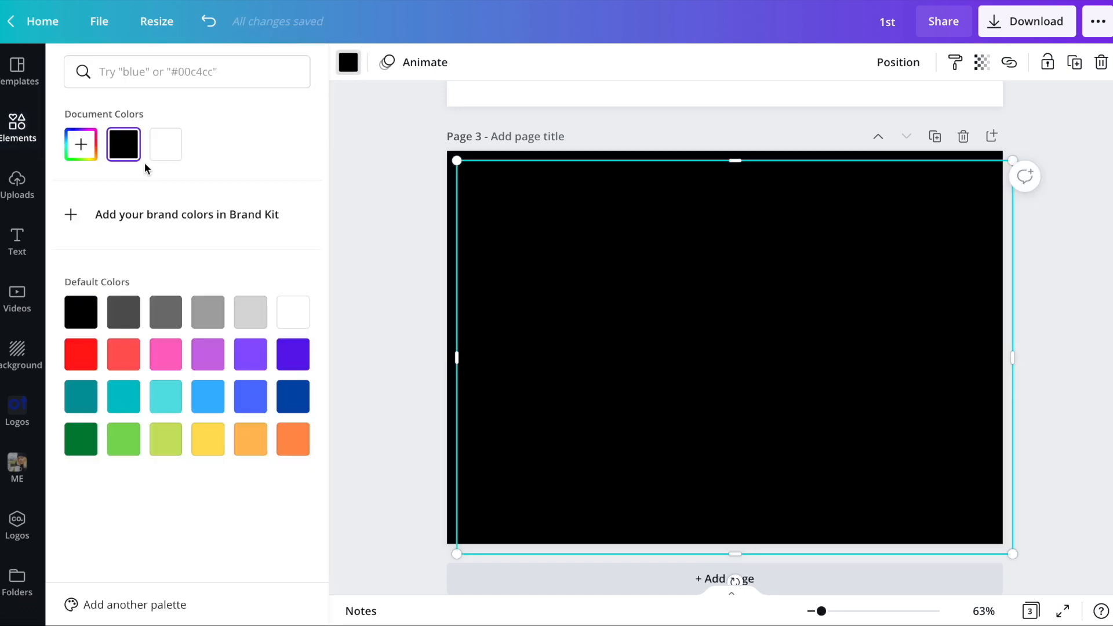
{"action": "left_click", "coordinate": [164, 145]}
{"action": "left_click_drag", "start_coordinate": [598, 264], "coordinate": [590, 255]}
{"action": "left_click_drag", "start_coordinate": [447, 151], "coordinate": [463, 163]}
{"action": "left_click_drag", "start_coordinate": [646, 237], "coordinate": [638, 231]}
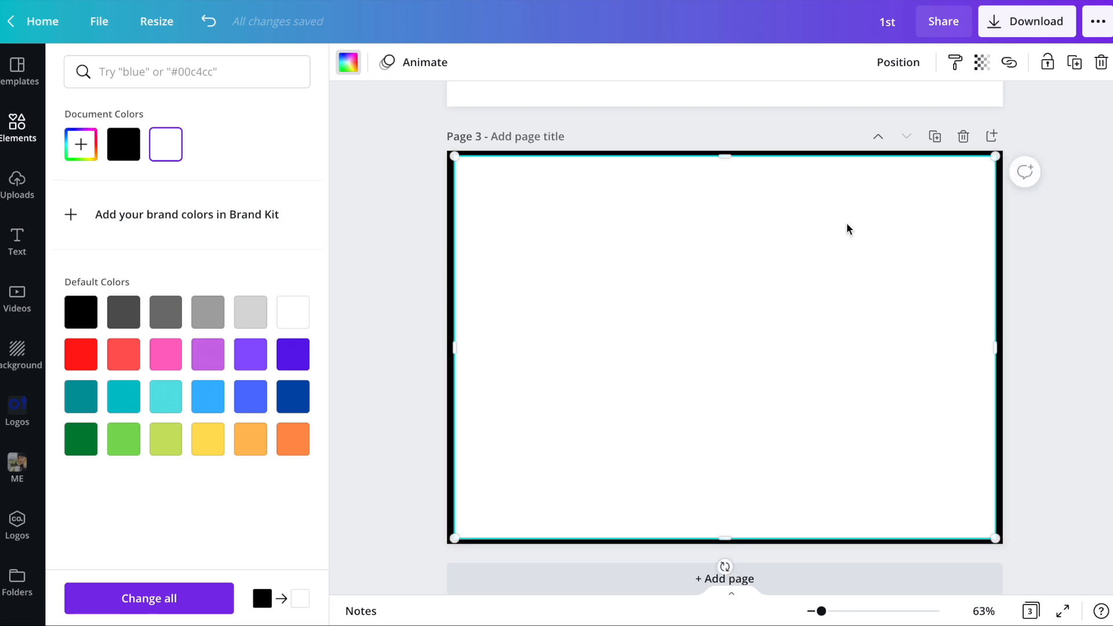
- Move both rectangles toward the lower right of page 3, group them as one frame, and scale the group down
{"action": "left_click", "coordinate": [1093, 264]}
{"action": "left_click", "coordinate": [1063, 309]}
{"action": "left_click_drag", "start_coordinate": [565, 195], "coordinate": [761, 281]}
{"action": "left_click", "coordinate": [638, 183]}
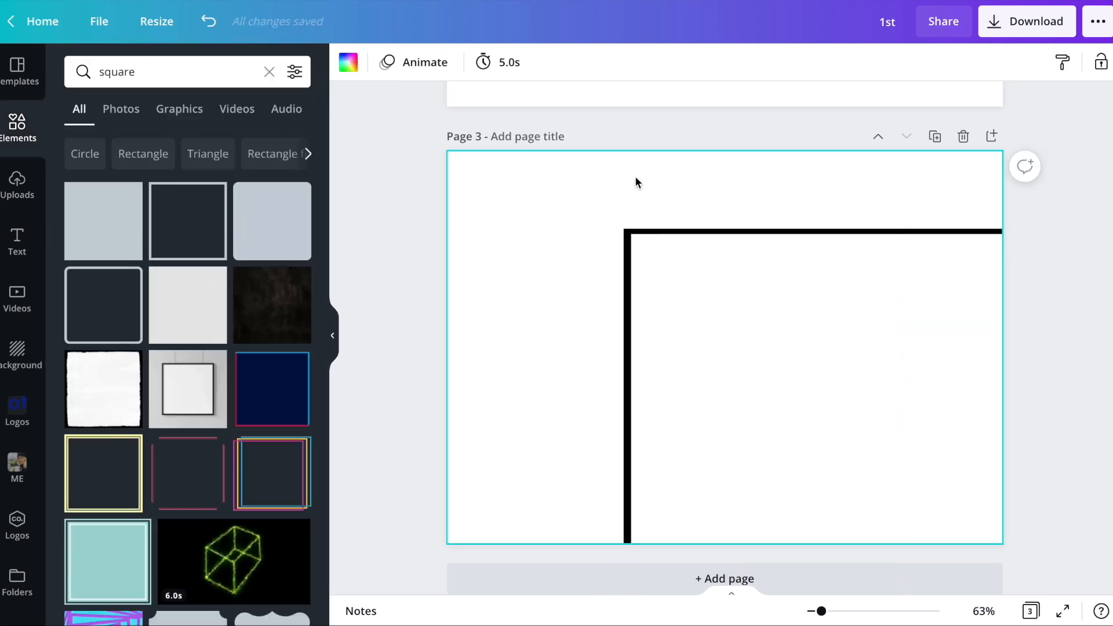
{"action": "left_click_drag", "start_coordinate": [597, 176], "coordinate": [748, 322]}
{"action": "left_click", "coordinate": [855, 59]}
{"action": "left_click_drag", "start_coordinate": [629, 253], "coordinate": [618, 278]}
- Copy the grouped frame onto page 1, enlarge it to nearly the page size, and centre it
{"action": "scroll", "coordinate": [742, 413], "scroll_direction": "up", "scroll_amount": 2}
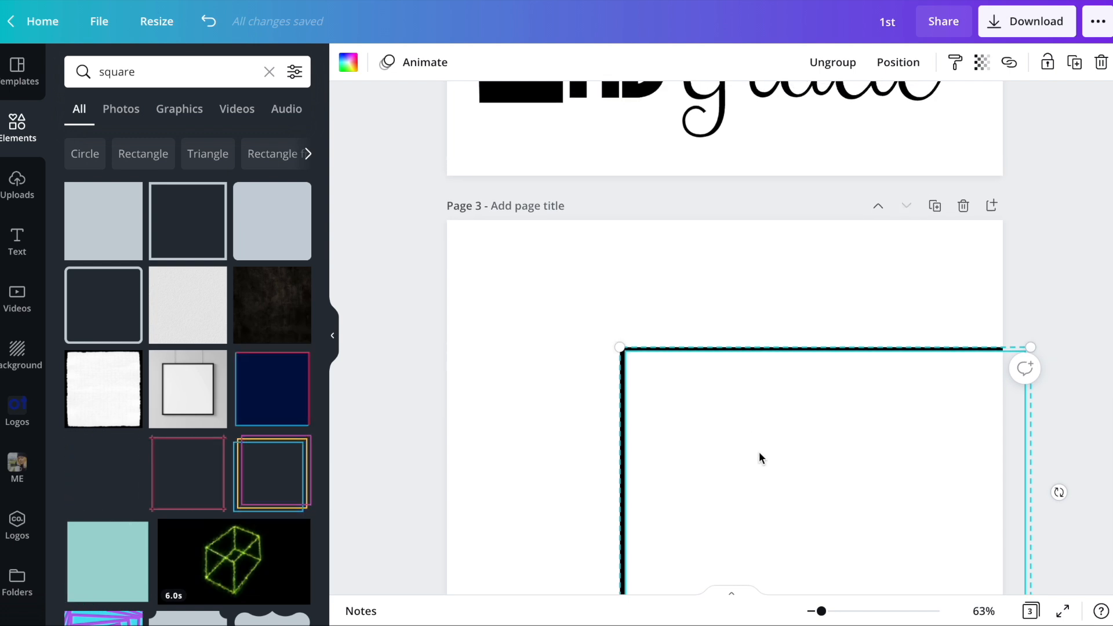
{"action": "scroll", "coordinate": [759, 452], "scroll_direction": "up", "scroll_amount": 12}
{"action": "left_click", "coordinate": [682, 266]}
{"action": "key", "text": "super+v"}
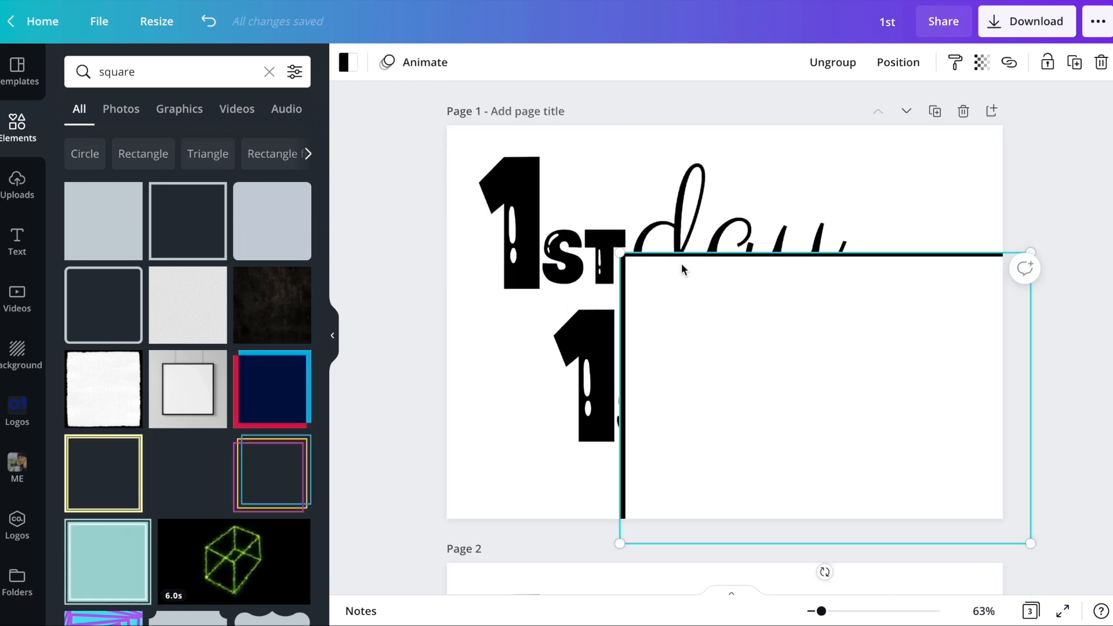
{"action": "left_click_drag", "start_coordinate": [864, 328], "coordinate": [703, 211]}
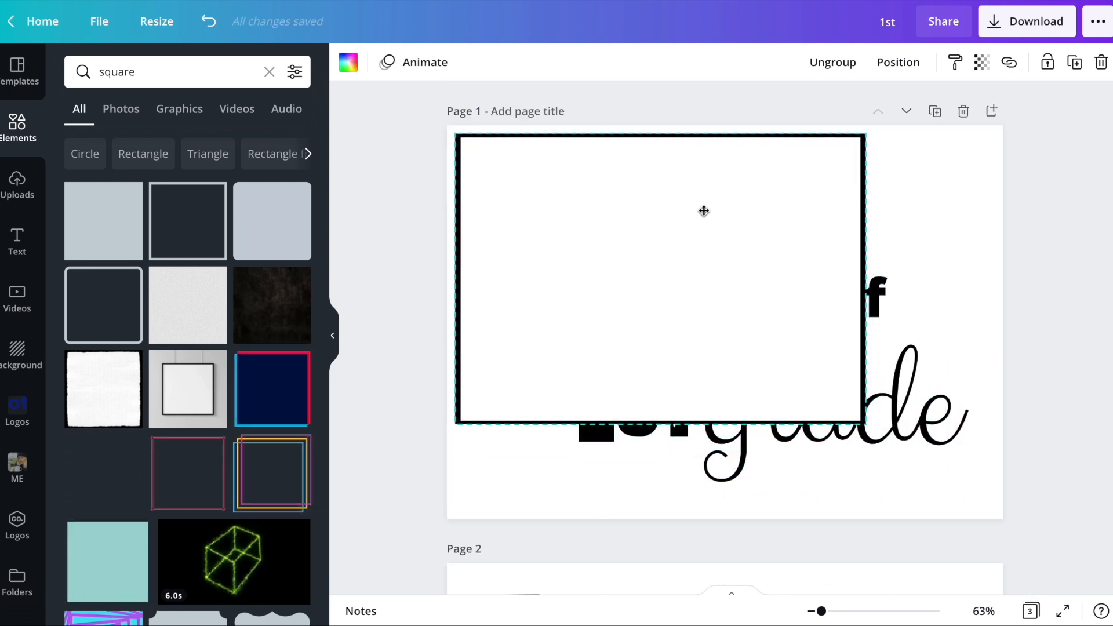
{"action": "left_click_drag", "start_coordinate": [864, 423], "coordinate": [983, 499]}
{"action": "left_click_drag", "start_coordinate": [839, 397], "coordinate": [848, 395]}
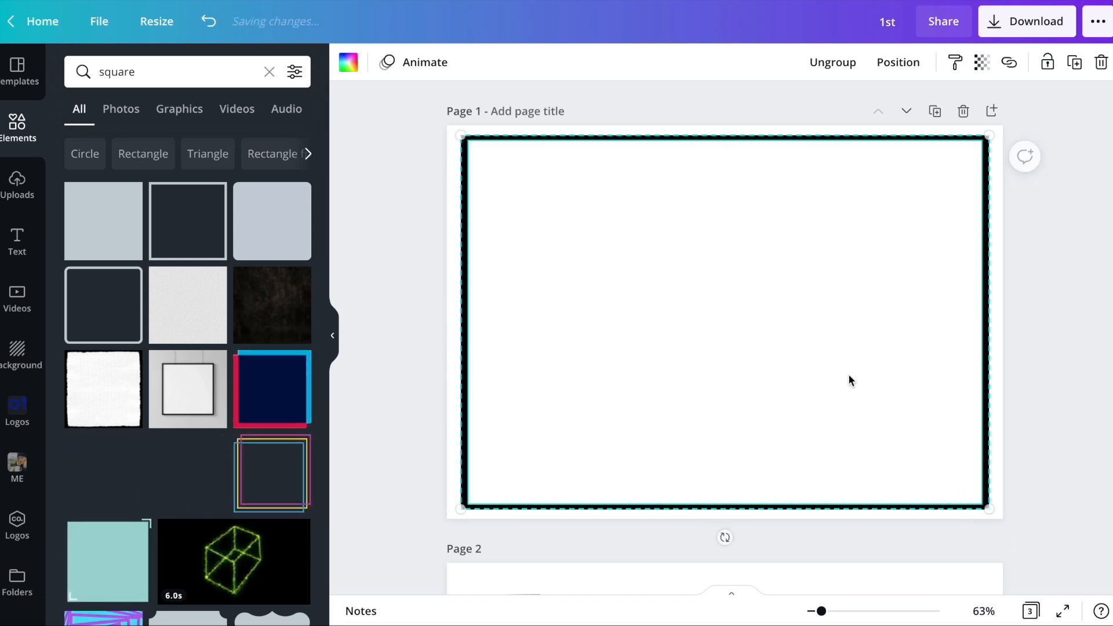
- Send the frame on page 1 to the back, behind the lettering
{"action": "left_click", "coordinate": [984, 62]}
{"action": "left_click", "coordinate": [897, 62]}
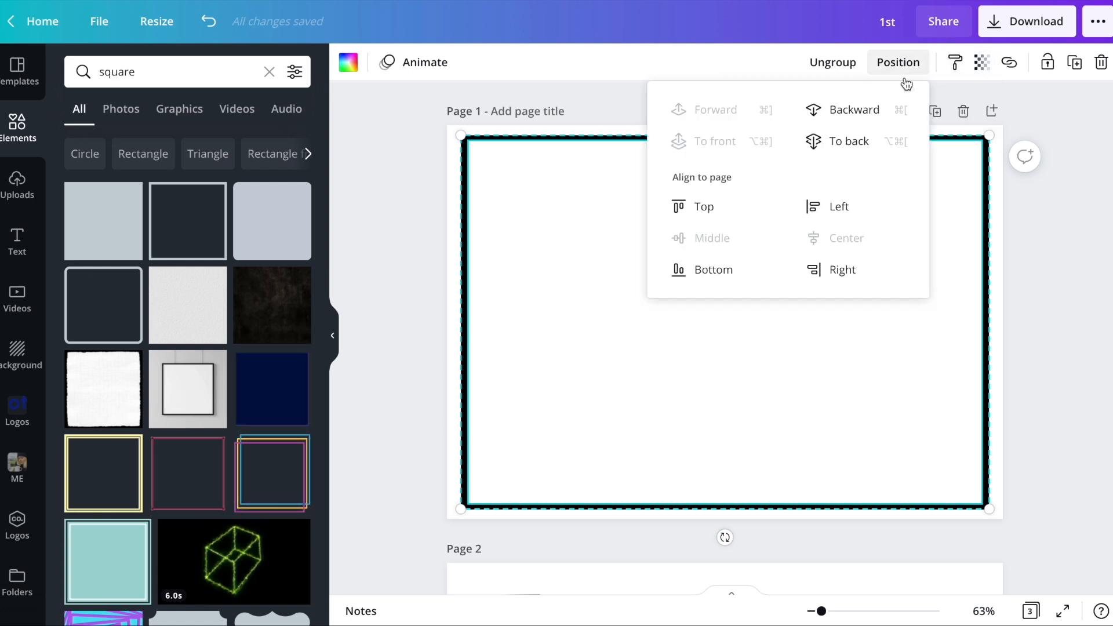
{"action": "left_click", "coordinate": [823, 141]}
{"action": "left_click", "coordinate": [1101, 428]}
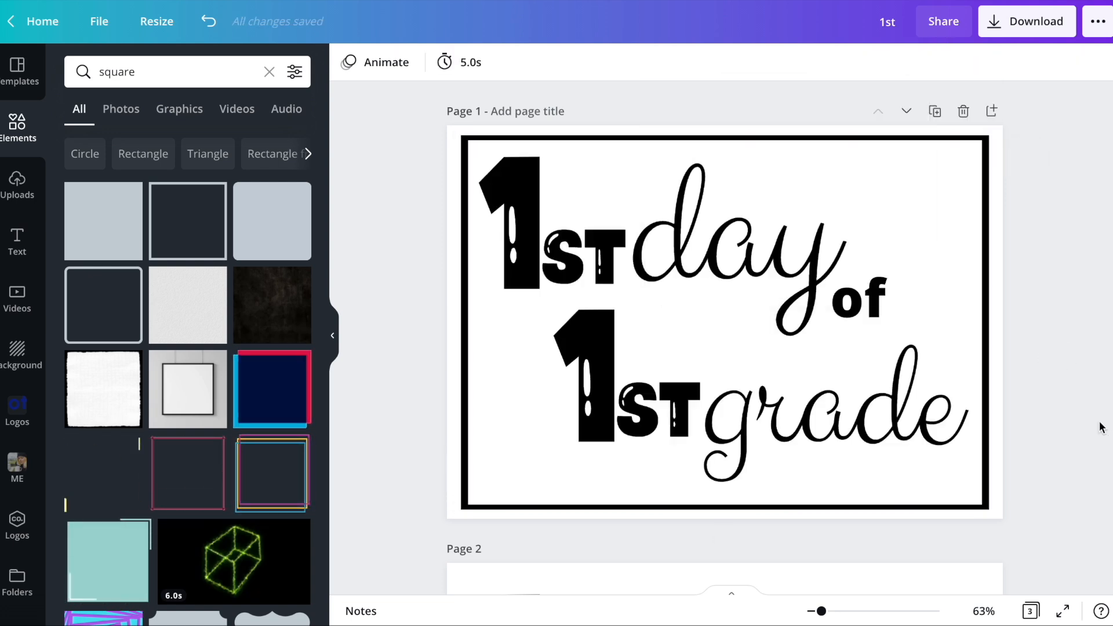
- Extend the frame's black rectangle slightly to the right and ungroup the frame
{"action": "left_click", "coordinate": [991, 256]}
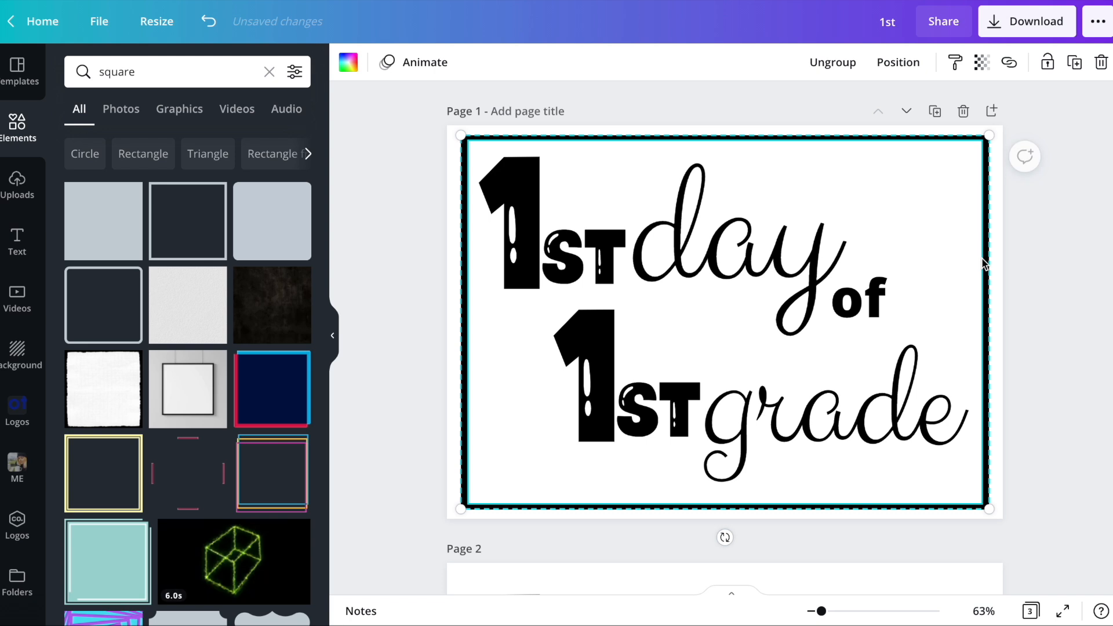
{"action": "left_click", "coordinate": [1044, 232]}
{"action": "left_click", "coordinate": [992, 278]}
{"action": "left_click", "coordinate": [827, 55]}
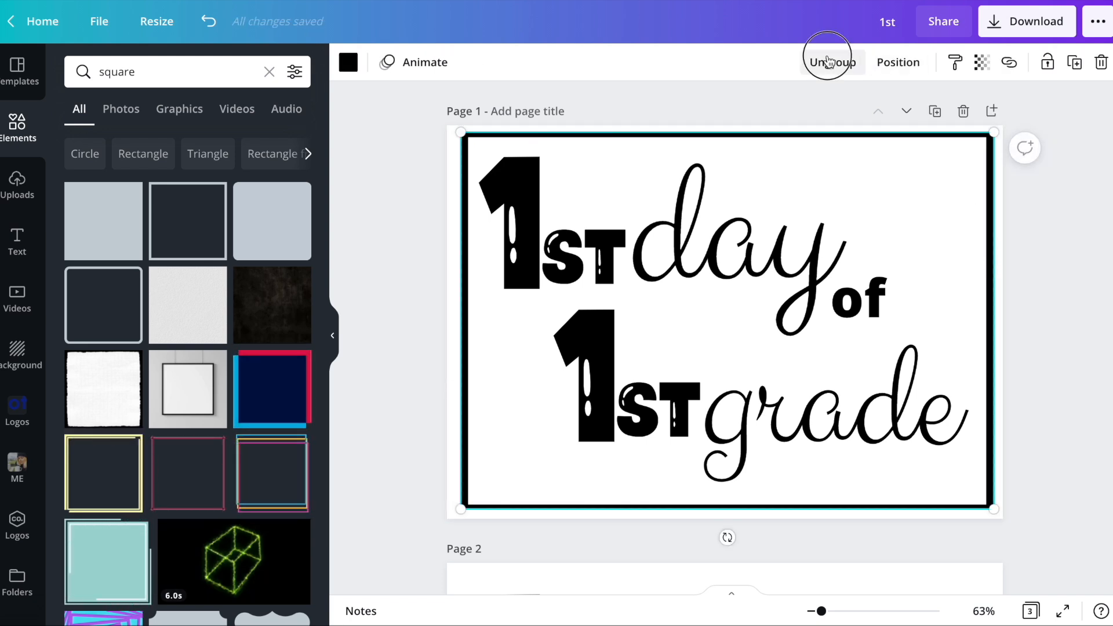
{"action": "left_click", "coordinate": [1107, 328]}
- Widen the black and white rectangles sideways on page 1, giving the lettering more room inside an even border
{"action": "left_click", "coordinate": [988, 331]}
{"action": "left_click", "coordinate": [991, 277]}
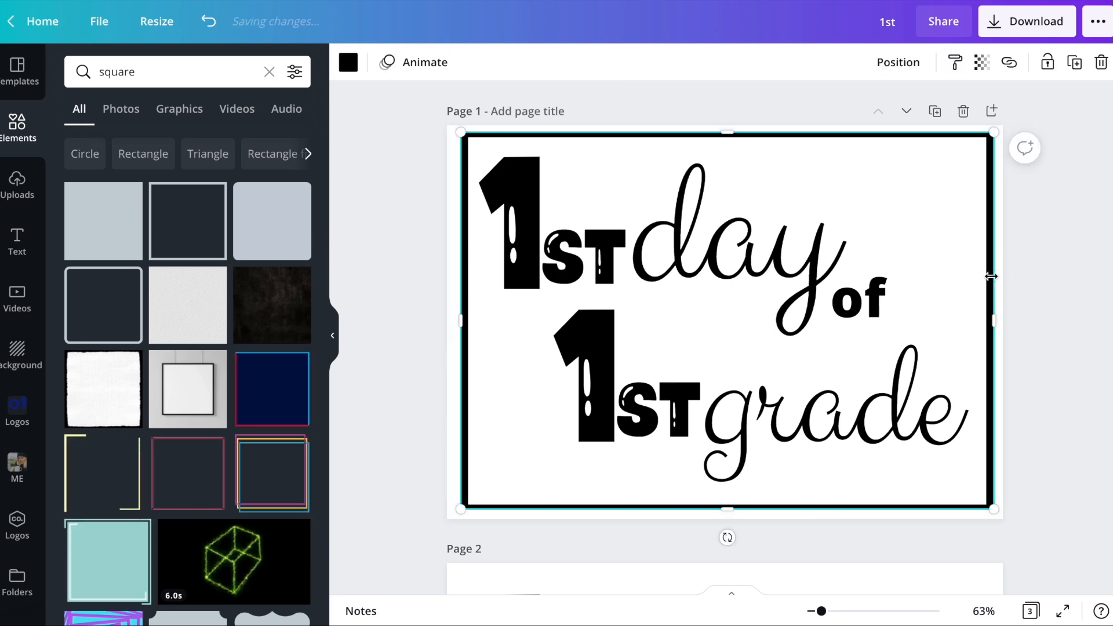
{"action": "mouse_move", "coordinate": [996, 297]}
{"action": "left_mouse_down"}
{"action": "mouse_move", "coordinate": [1006, 296]}
{"action": "mouse_move", "coordinate": [991, 302]}
{"action": "mouse_move", "coordinate": [993, 318]}
{"action": "left_mouse_up"}
{"action": "left_click", "coordinate": [1007, 297]}
{"action": "left_click", "coordinate": [996, 304]}
{"action": "left_click", "coordinate": [962, 257]}
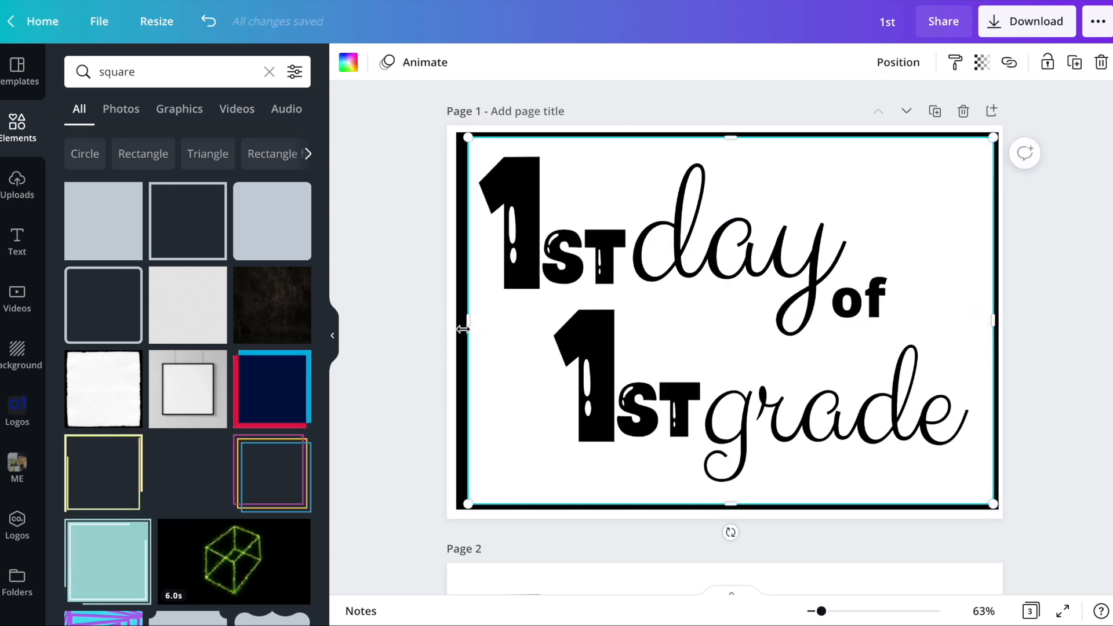
{"action": "left_click_drag", "start_coordinate": [465, 321], "coordinate": [460, 318]}
{"action": "left_click", "coordinate": [1054, 249]}
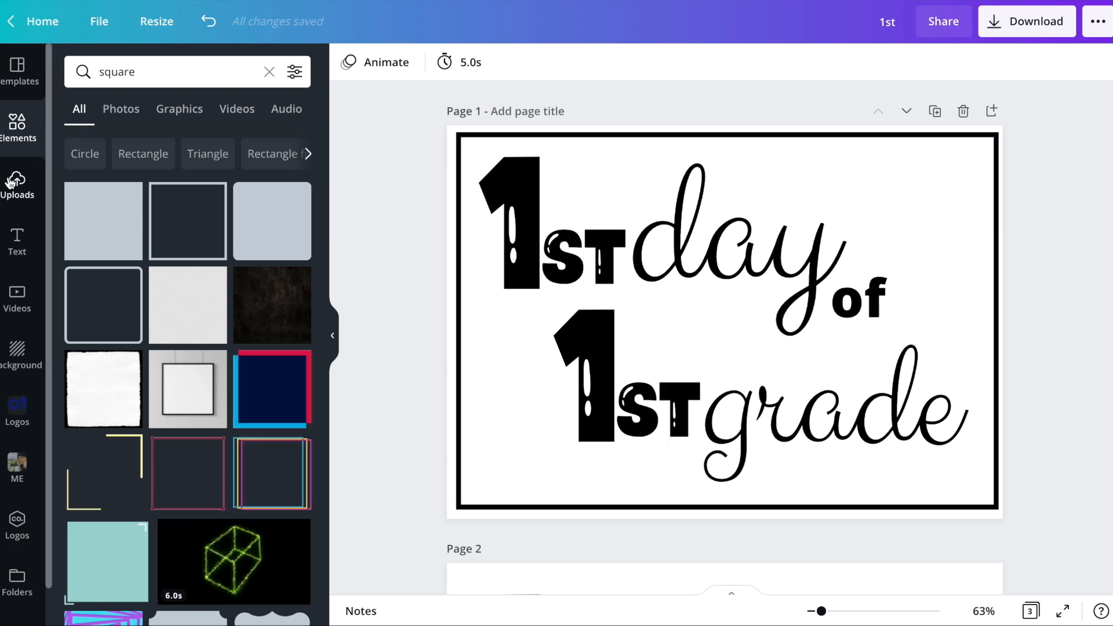
- Search the elements library for "school" and show only graphics
{"action": "left_click", "coordinate": [122, 70]}
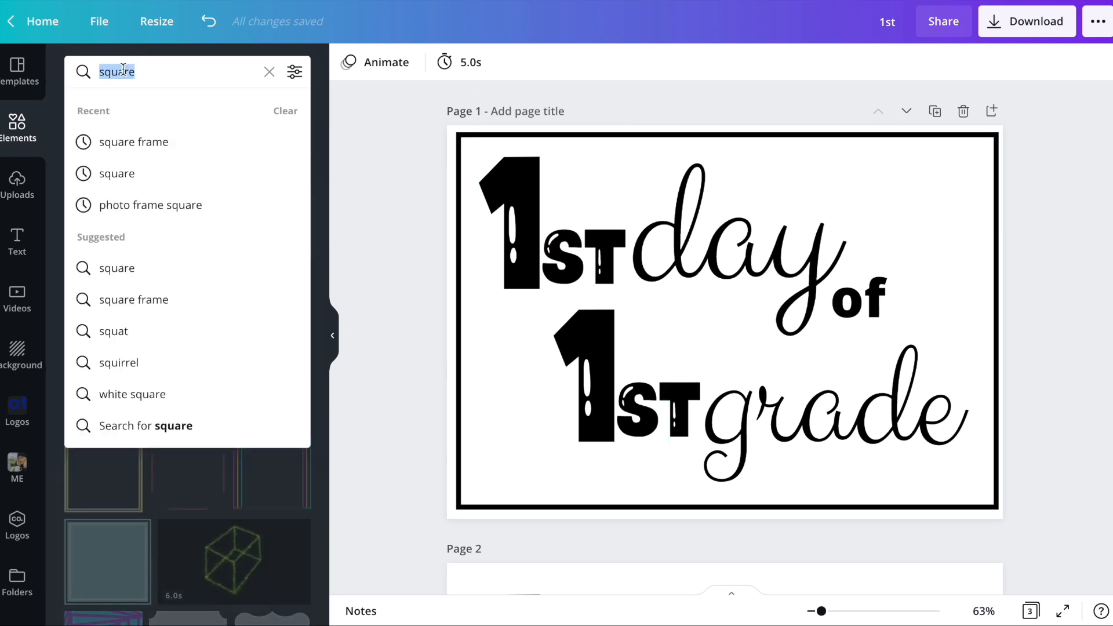
{"action": "type", "text": "school"}
{"action": "key", "text": "Return"}
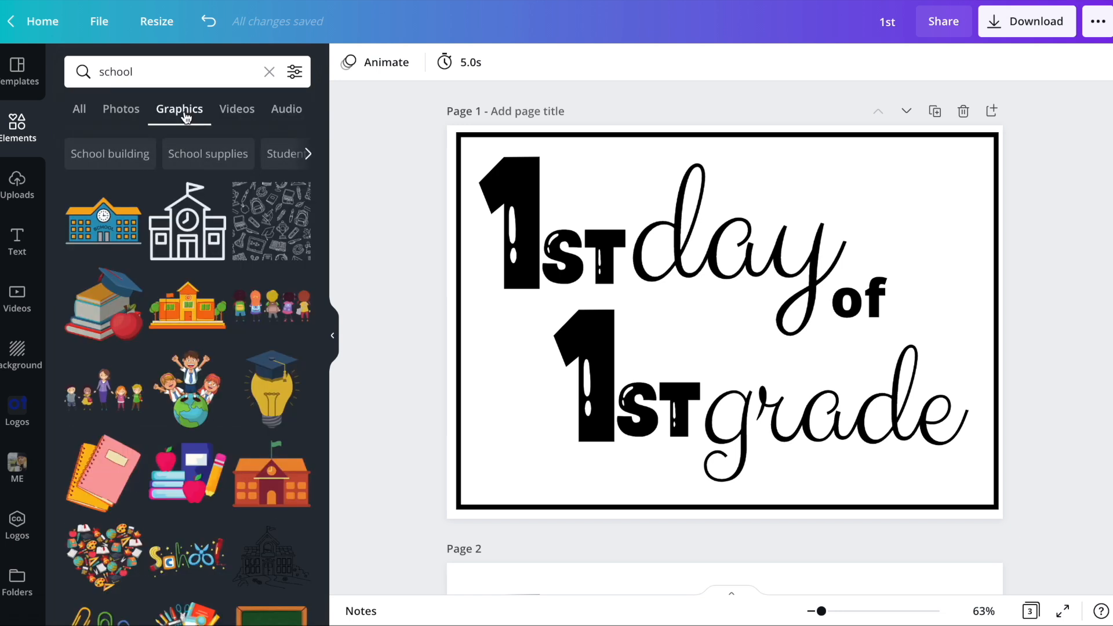
- Try out the school building and stacked-books graphics on page 1, removing each one again
{"action": "left_click", "coordinate": [100, 231]}
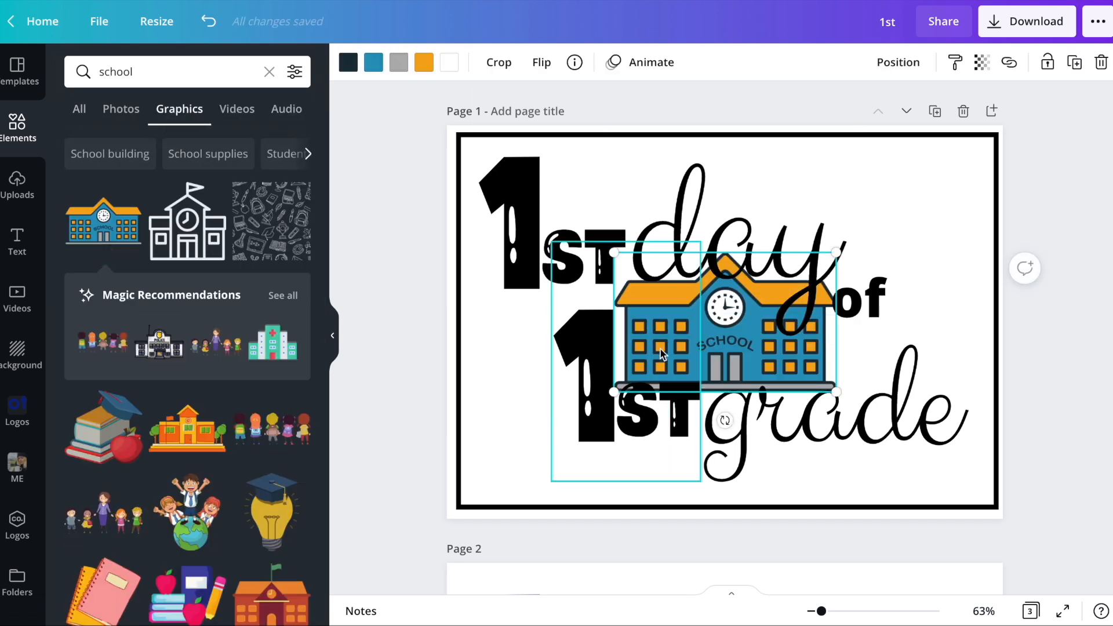
{"action": "key", "text": "Delete"}
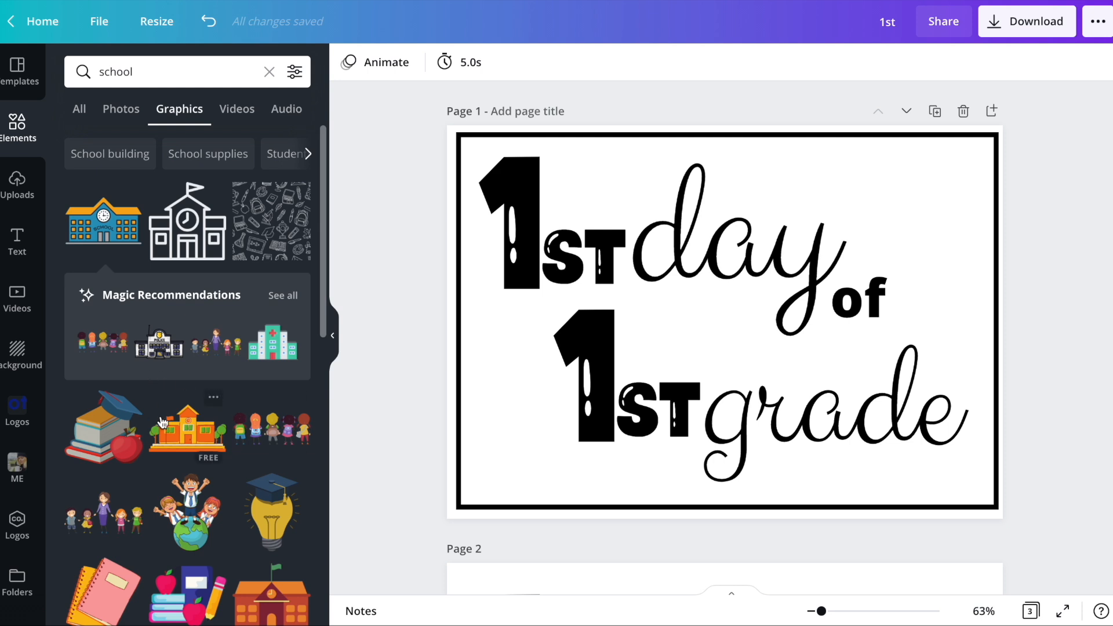
{"action": "left_click", "coordinate": [105, 430]}
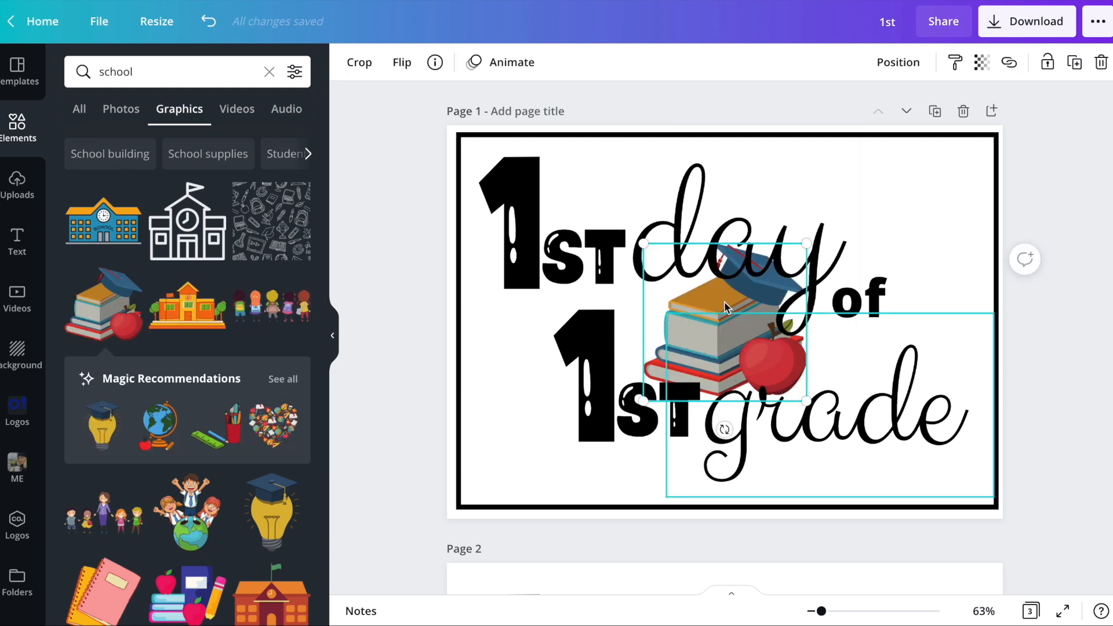
{"action": "key", "text": "Delete"}
{"action": "left_click", "coordinate": [103, 426]}
{"action": "key", "text": "Delete"}
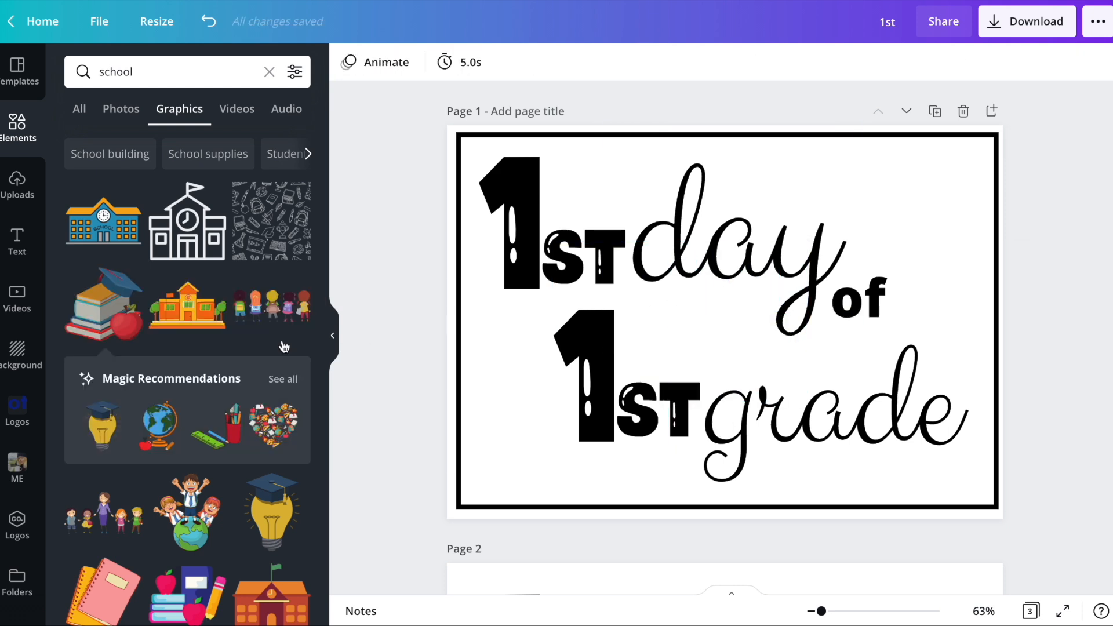
- Add the pink and yellow notebooks graphic, size it to about 5.9 by 6.1, and place it in the sign's upper-right corner
{"action": "scroll", "coordinate": [191, 406], "scroll_direction": "down", "scroll_amount": 3}
{"action": "left_click", "coordinate": [104, 438]}
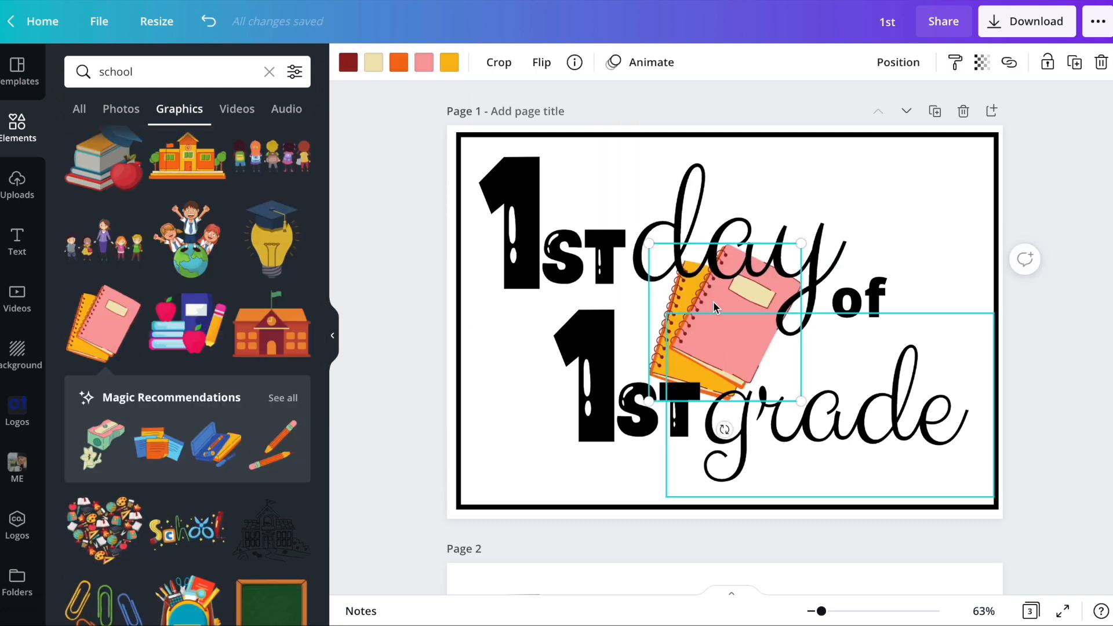
{"action": "left_click_drag", "start_coordinate": [788, 279], "coordinate": [911, 132]}
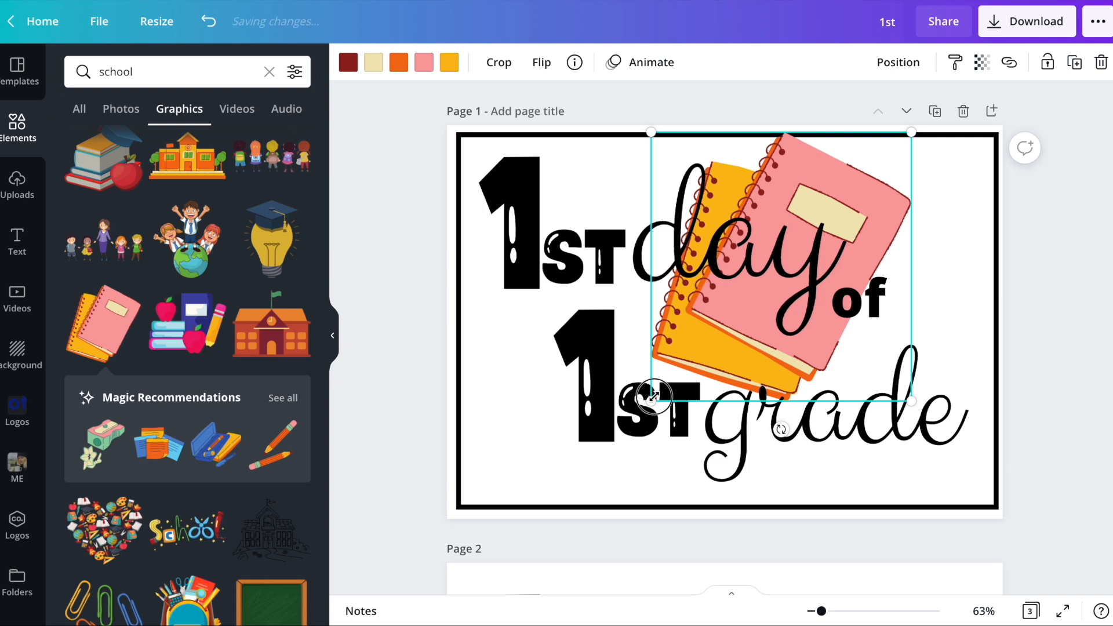
{"action": "left_click_drag", "start_coordinate": [654, 397], "coordinate": [759, 290]}
{"action": "left_click_drag", "start_coordinate": [881, 185], "coordinate": [946, 187]}
{"action": "left_click_drag", "start_coordinate": [832, 290], "coordinate": [885, 268]}
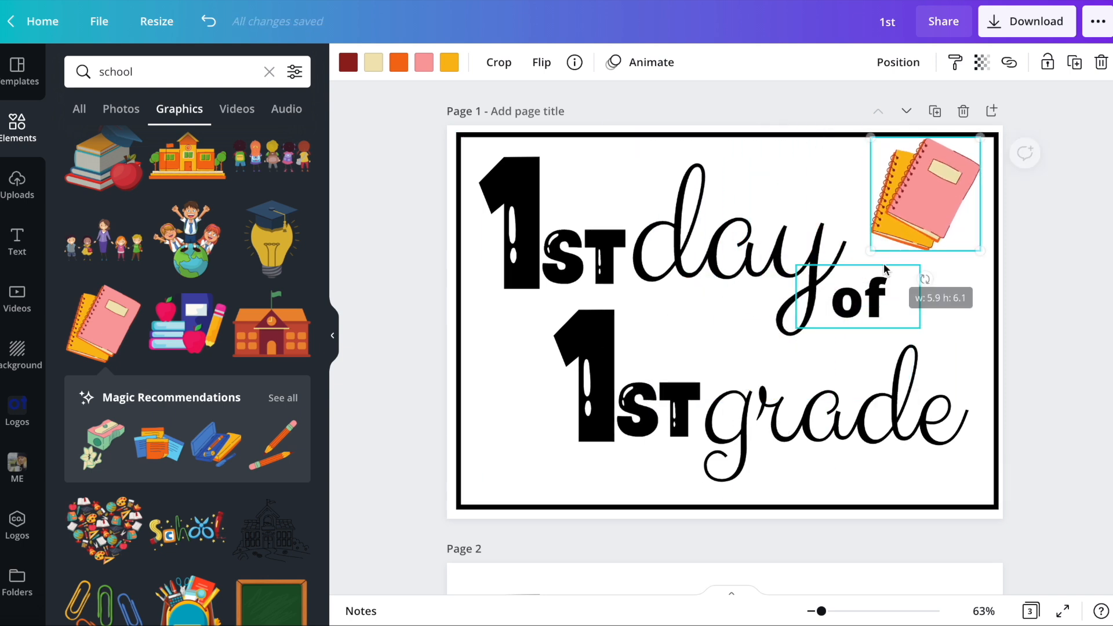
{"action": "left_click_drag", "start_coordinate": [939, 180], "coordinate": [944, 187]}
{"action": "left_click", "coordinate": [1102, 228]}
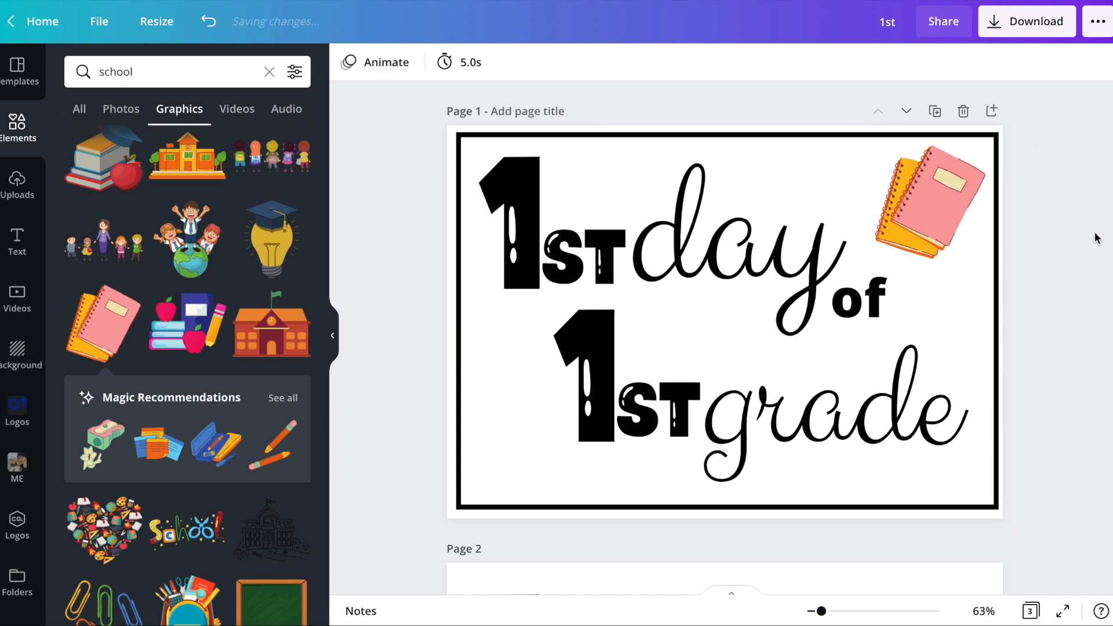
- Delete the black frame from page 1 and search the backgrounds for "geometric"
{"action": "left_click", "coordinate": [988, 293]}
{"action": "key", "text": "Delete"}
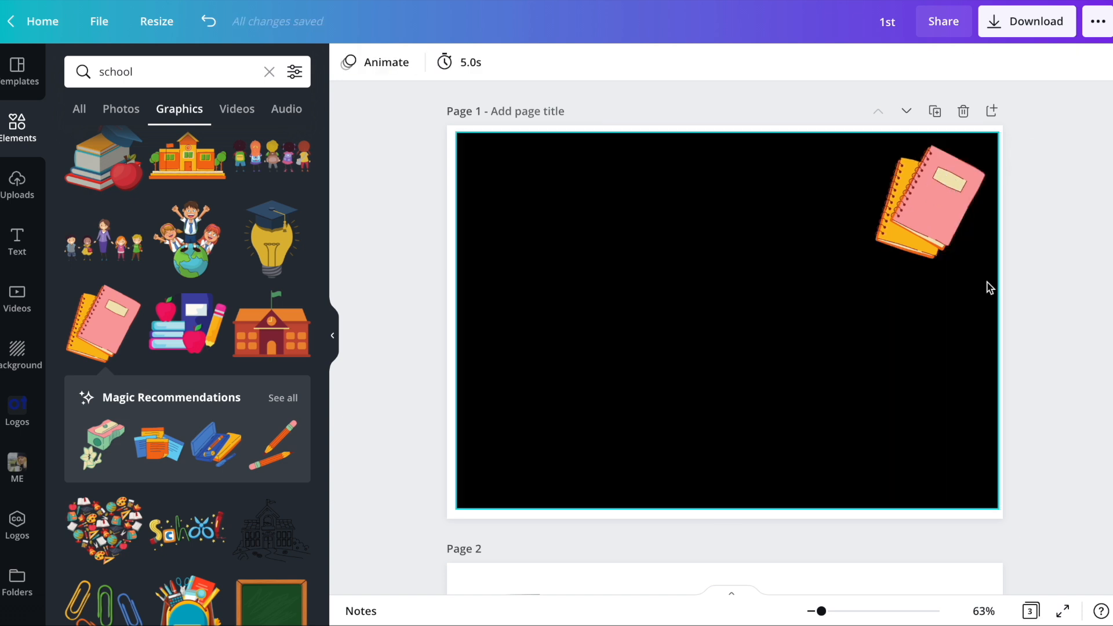
{"action": "left_click", "coordinate": [17, 355]}
{"action": "left_click", "coordinate": [136, 75]}
{"action": "type", "text": "ge"}
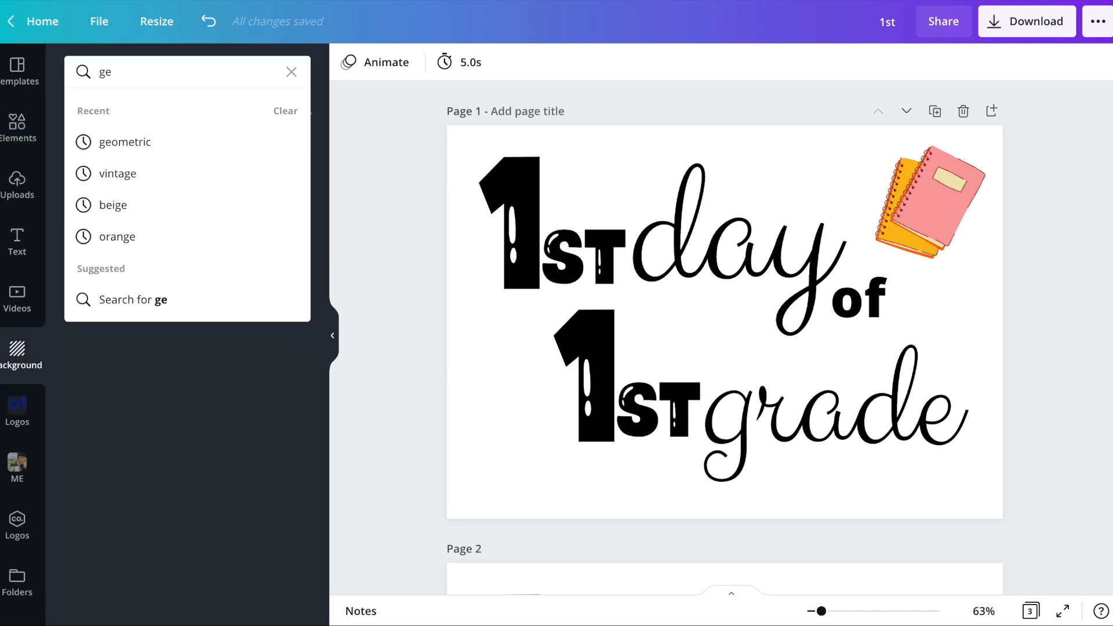
{"action": "type", "text": "ometric"}
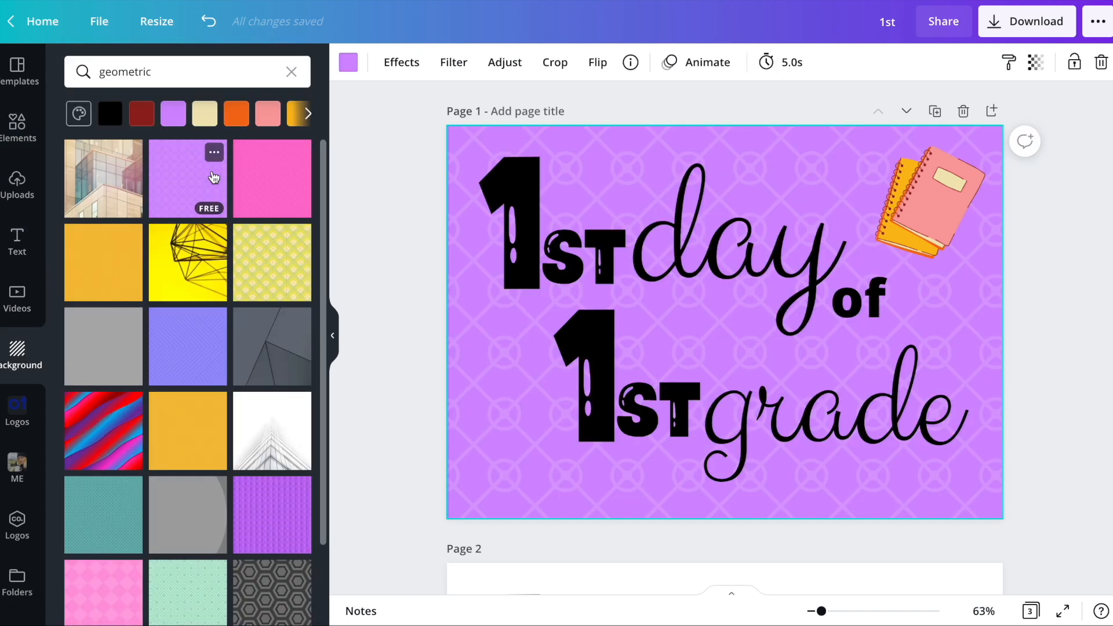
- Try different geometric backgrounds on page 1 and apply the grey one with the fine diamond lattice
{"action": "left_click", "coordinate": [256, 275]}
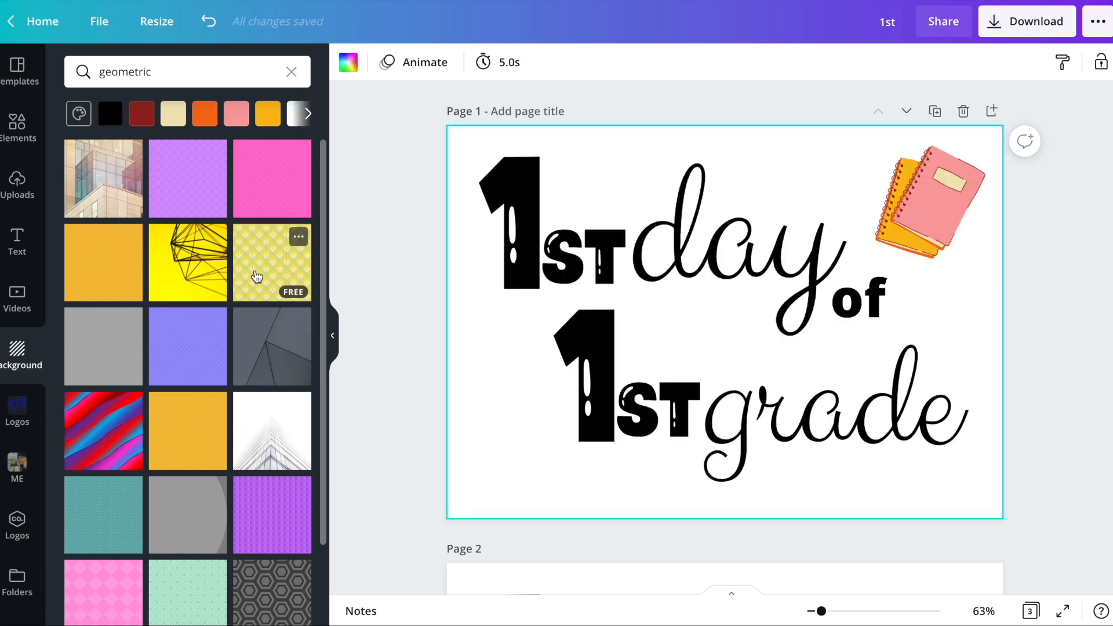
{"action": "left_click", "coordinate": [201, 331]}
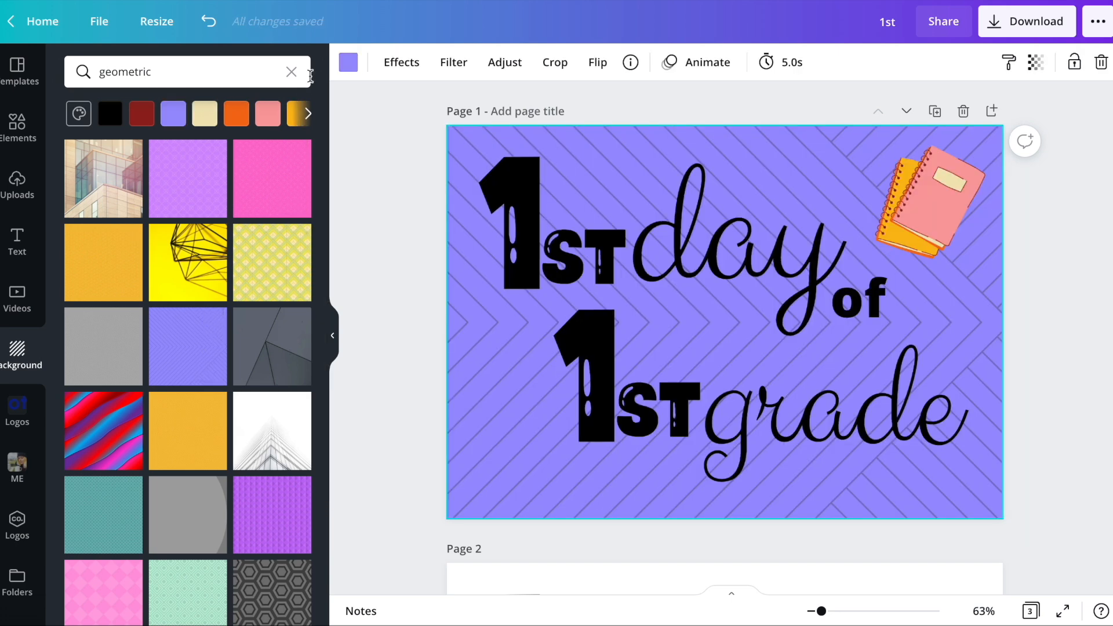
{"action": "left_click", "coordinate": [93, 342]}
{"action": "scroll", "coordinate": [276, 341], "scroll_direction": "down", "scroll_amount": 2}
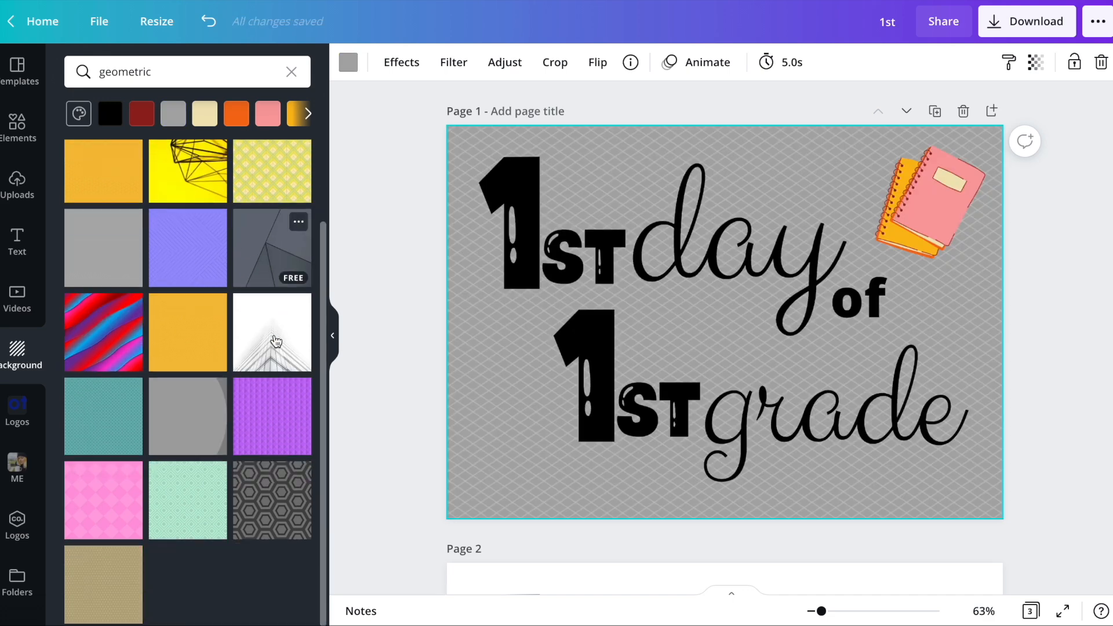
- Recolor the lattice background to the custom orange-brown #CD8D43
{"action": "left_click", "coordinate": [348, 64]}
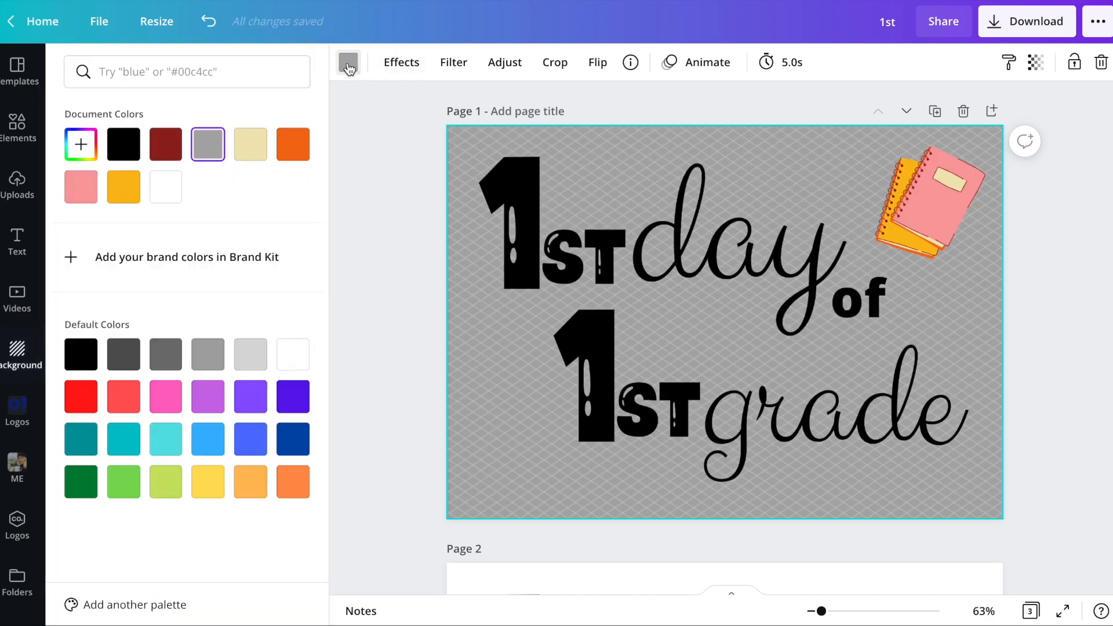
{"action": "left_click", "coordinate": [93, 150]}
{"action": "left_click", "coordinate": [155, 225]}
{"action": "left_click_drag", "start_coordinate": [199, 207], "coordinate": [220, 197]}
{"action": "left_click", "coordinate": [104, 280]}
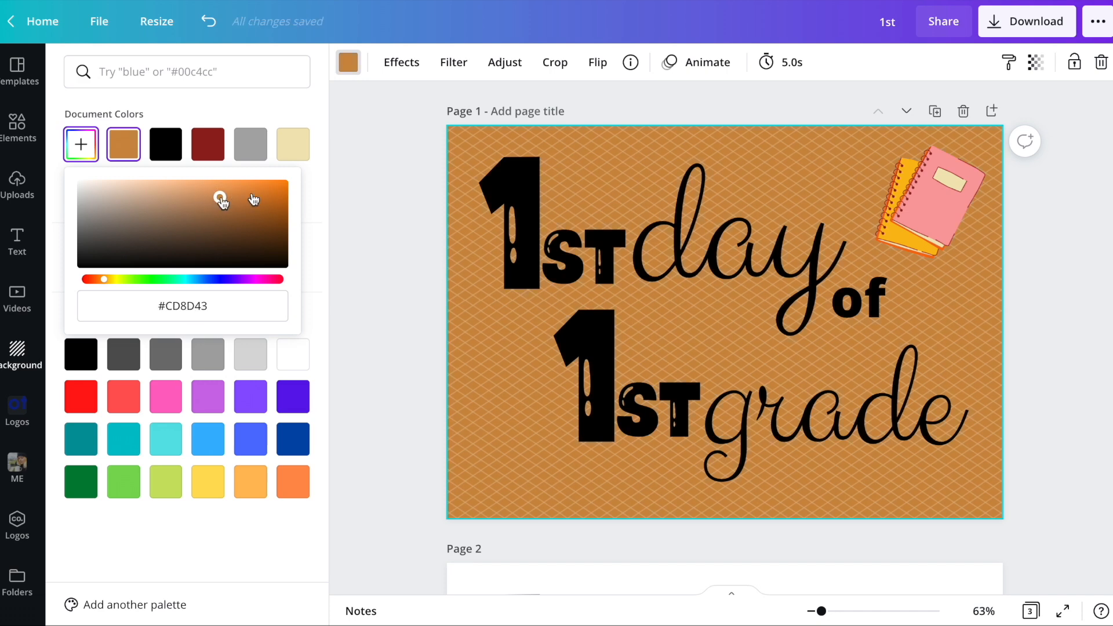
- Color the upper "1", its "st" and the word "day" white
{"action": "left_click", "coordinate": [525, 217]}
{"action": "left_click", "coordinate": [595, 66]}
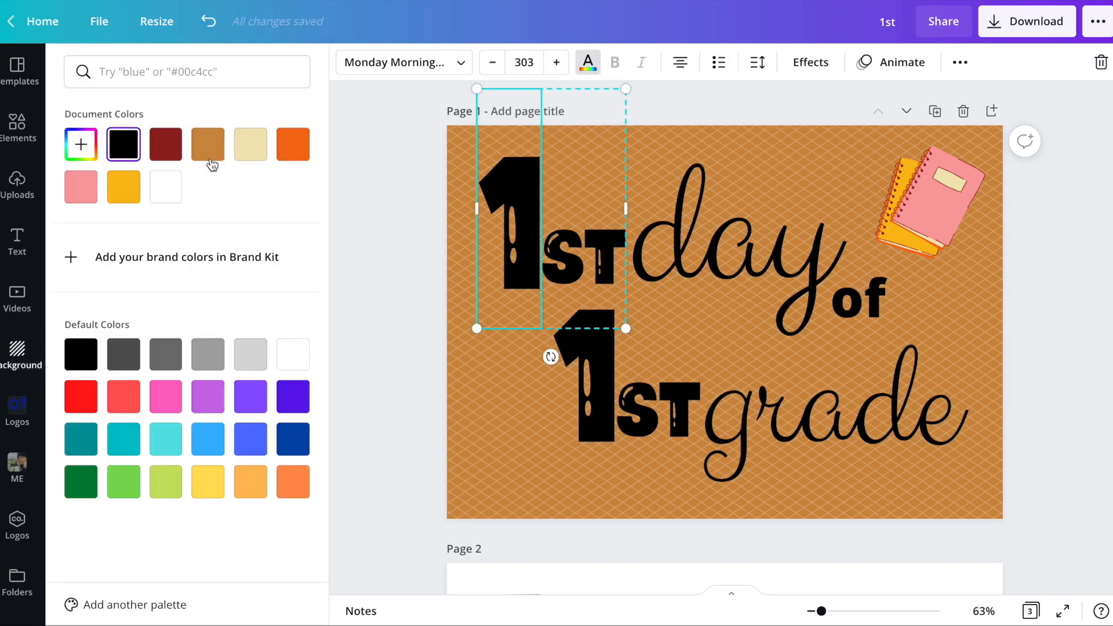
{"action": "left_click", "coordinate": [165, 186]}
{"action": "left_click", "coordinate": [574, 264]}
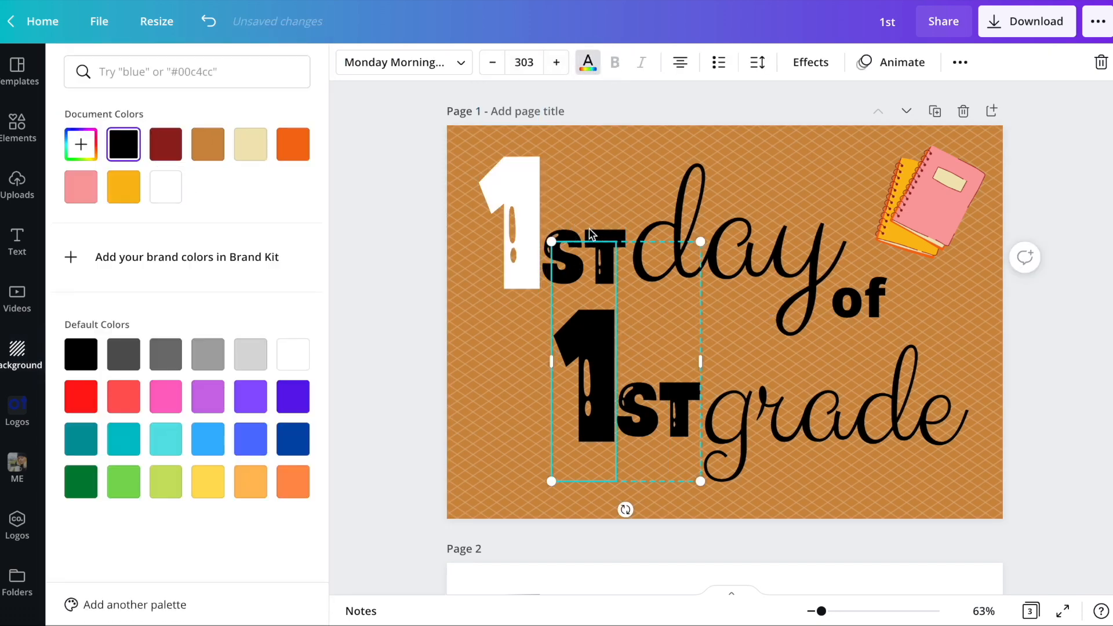
{"action": "left_click", "coordinate": [680, 196]}
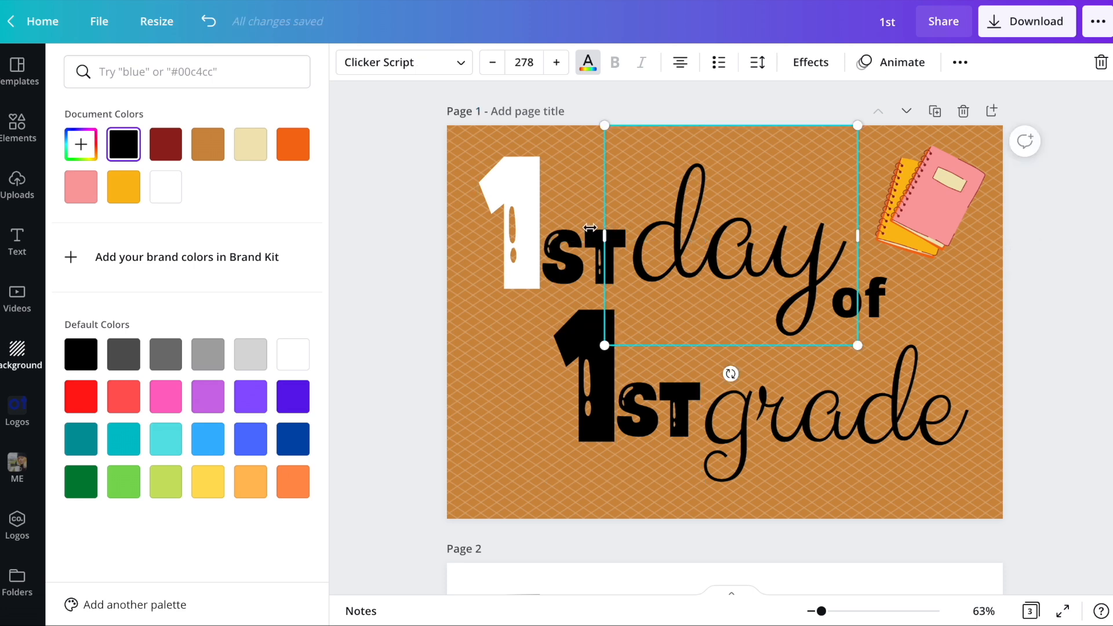
{"action": "left_click", "coordinate": [569, 219]}
{"action": "left_click", "coordinate": [165, 196]}
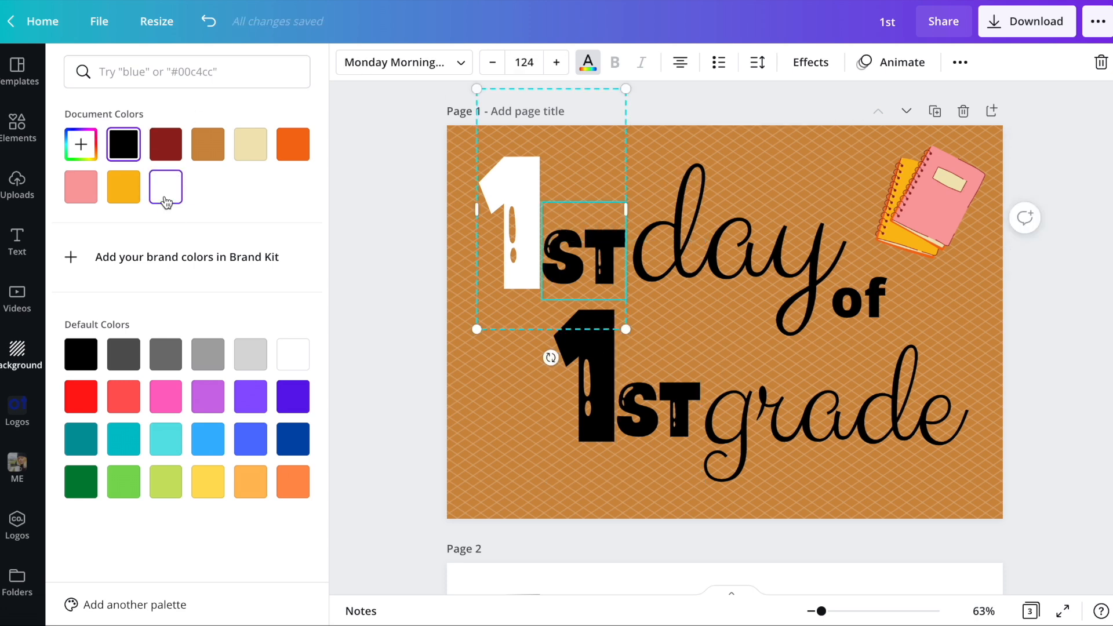
{"action": "left_click", "coordinate": [754, 237]}
{"action": "left_click", "coordinate": [175, 191]}
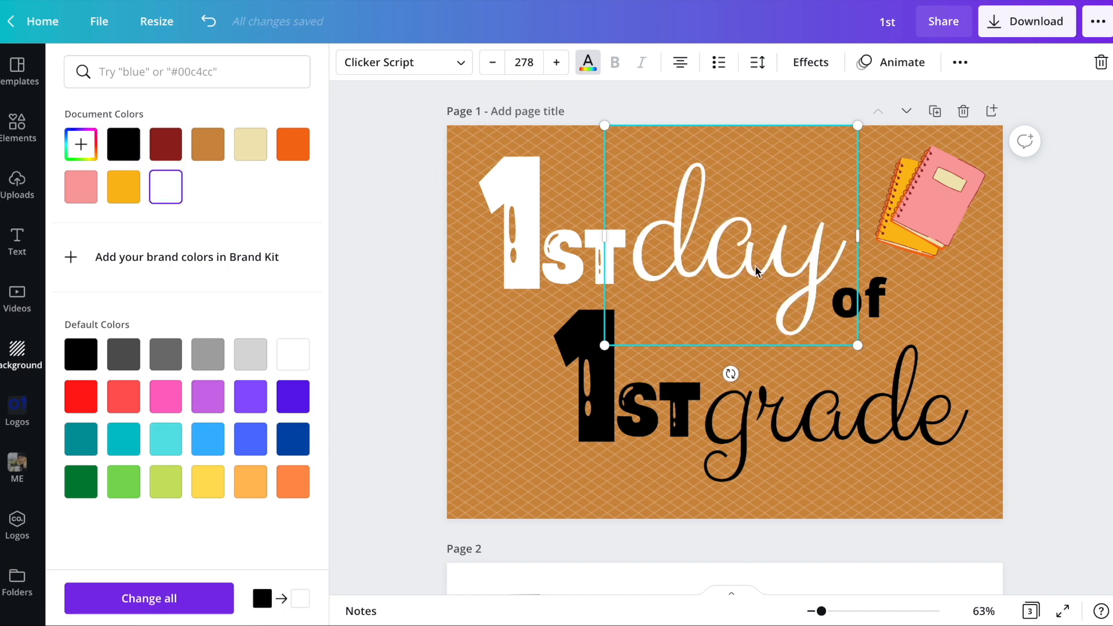
{"action": "left_click", "coordinate": [1065, 322]}
{"action": "left_click", "coordinate": [1038, 302]}
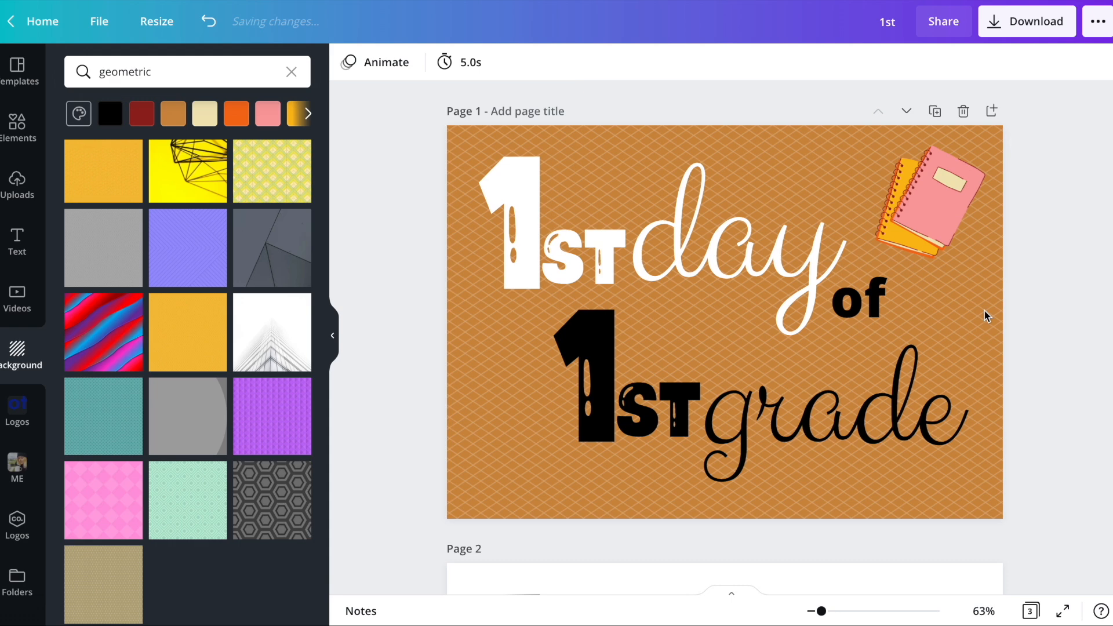
- Color the word "of" and all of the "1st grade" lettering white
{"action": "left_click", "coordinate": [858, 297]}
{"action": "left_click", "coordinate": [587, 62]}
{"action": "left_click", "coordinate": [165, 186]}
{"action": "left_click", "coordinate": [587, 384]}
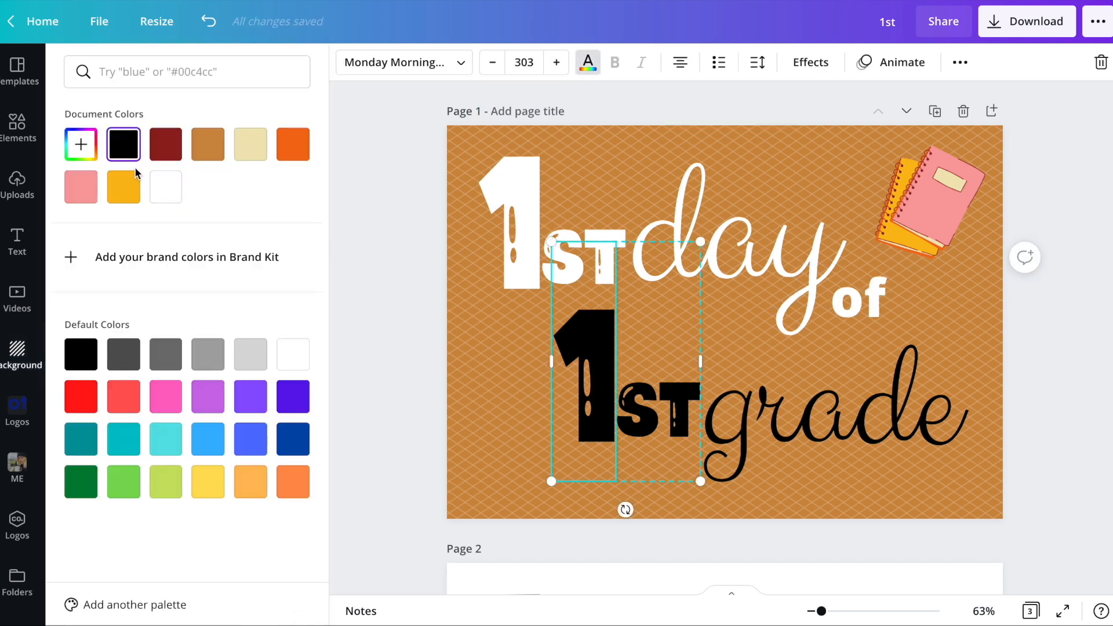
{"action": "left_click", "coordinate": [165, 187]}
{"action": "key", "text": "Tab"}
{"action": "left_click", "coordinate": [165, 186]}
{"action": "double_click", "coordinate": [1002, 240]}
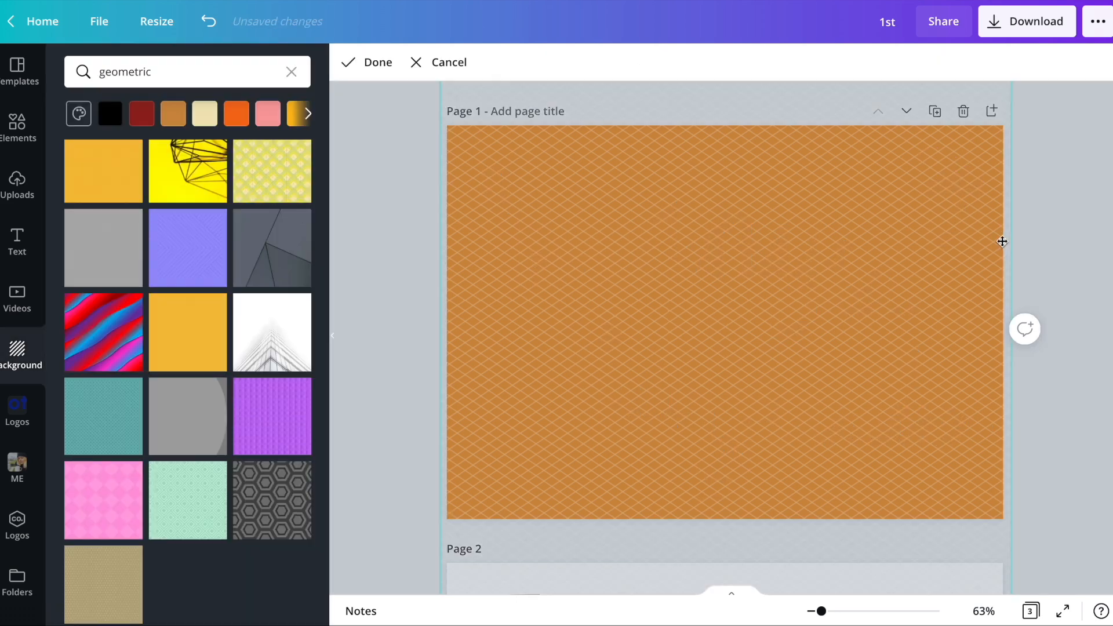
{"action": "key", "text": "Escape"}
- Change the notebooks graphic's dark red details to white and its pink front cover to black
{"action": "left_click", "coordinate": [944, 179]}
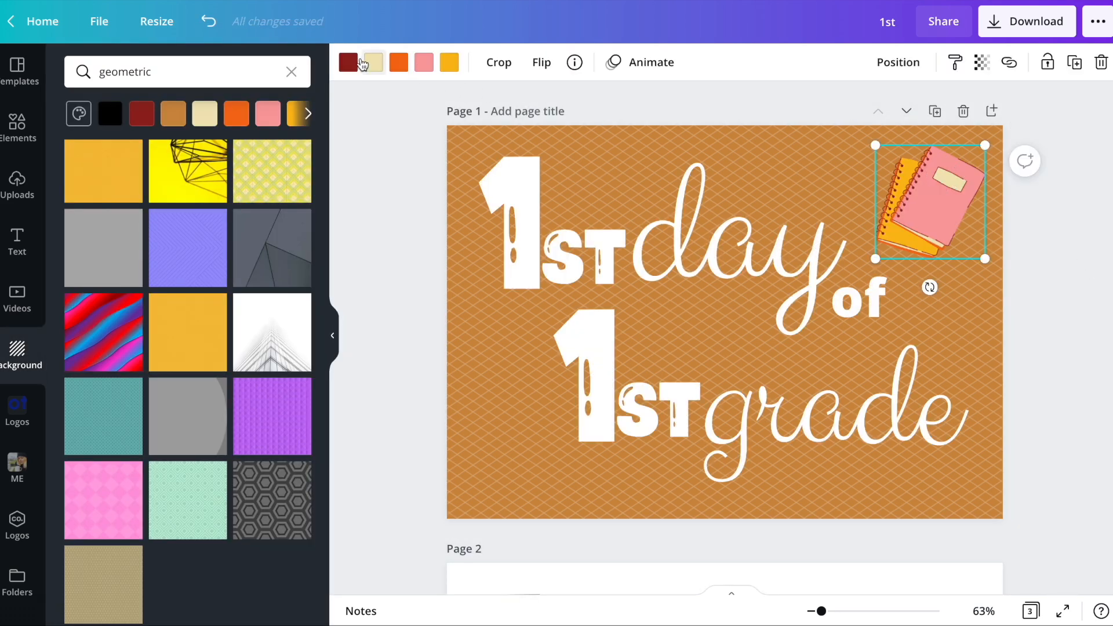
{"action": "left_click", "coordinate": [347, 62]}
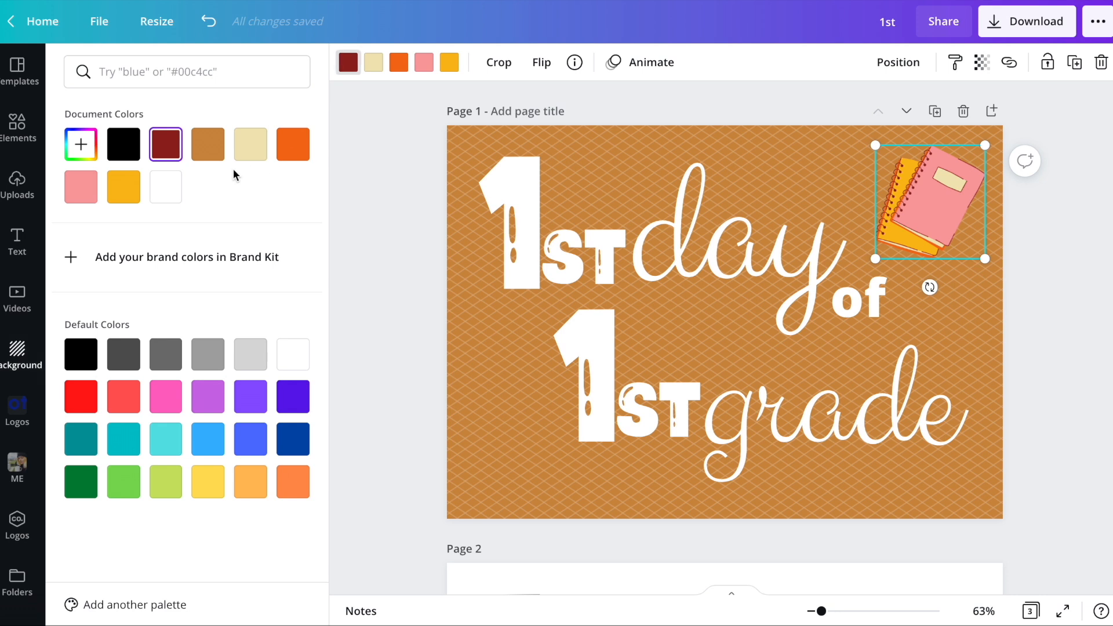
{"action": "left_click", "coordinate": [168, 190]}
{"action": "left_click", "coordinate": [417, 69]}
{"action": "left_click", "coordinate": [133, 156]}
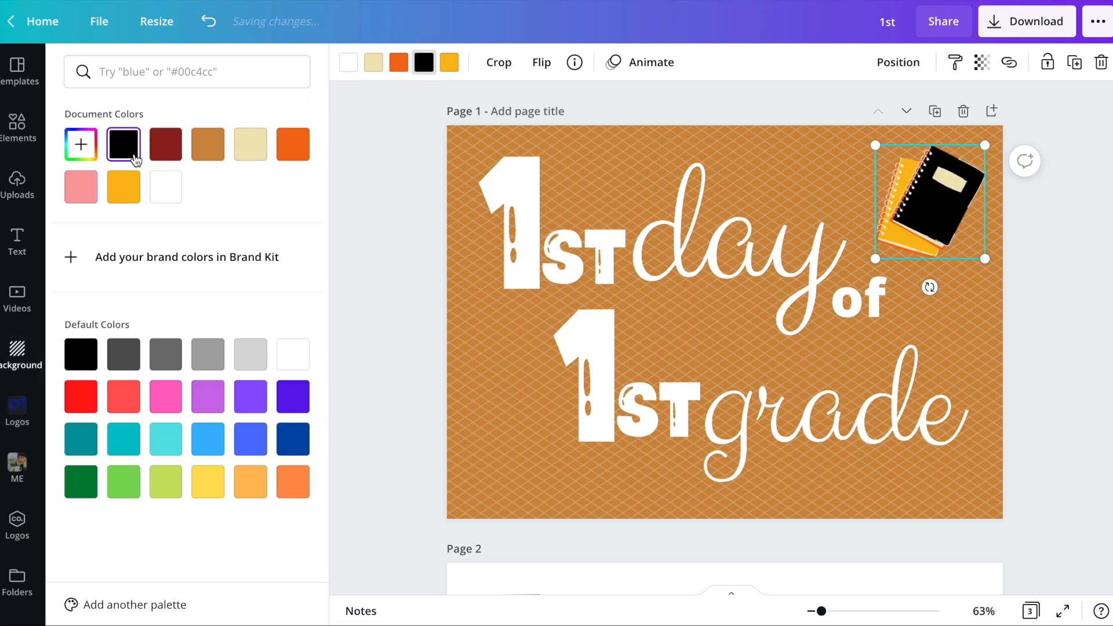
- Recolor the yellow back notebook to the custom blue #3D68FF
{"action": "left_click", "coordinate": [455, 63]}
{"action": "left_click", "coordinate": [81, 143]}
{"action": "left_click", "coordinate": [232, 238]}
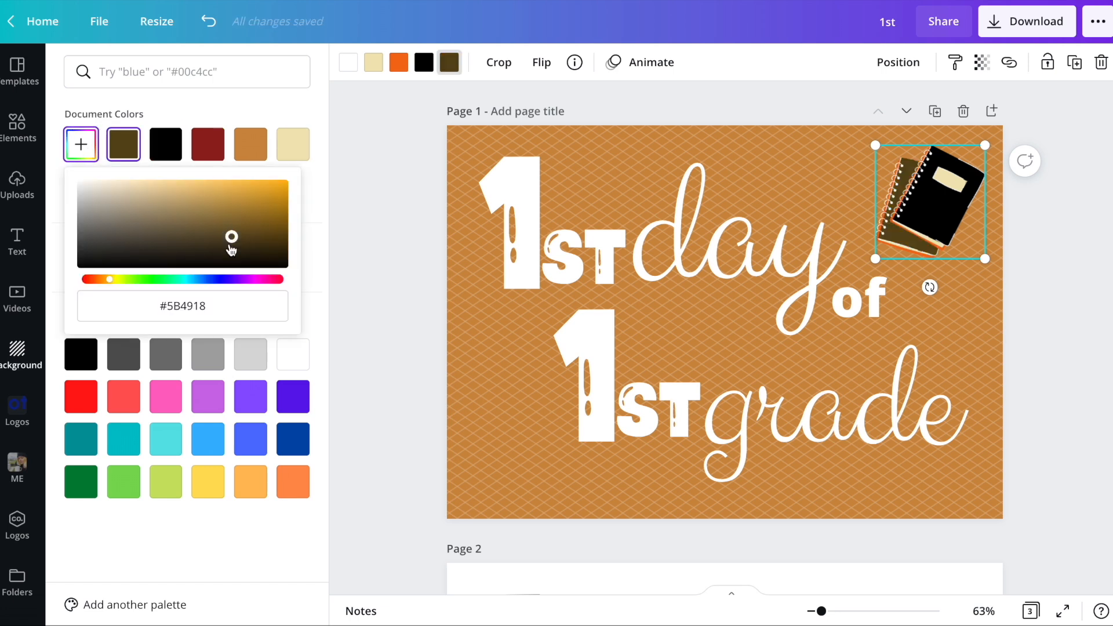
{"action": "left_click", "coordinate": [207, 279]}
{"action": "left_click_drag", "start_coordinate": [231, 187], "coordinate": [238, 184]}
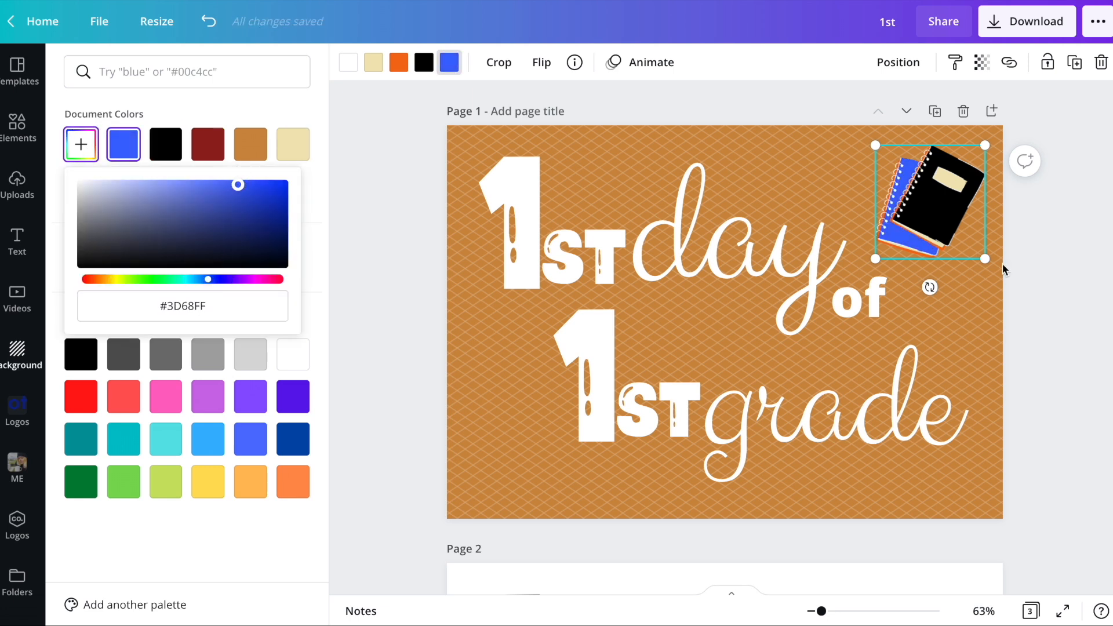
- Recolor the notebooks graphic's orange edging to a custom light blue
{"action": "left_click", "coordinate": [399, 63]}
{"action": "left_click", "coordinate": [124, 144]}
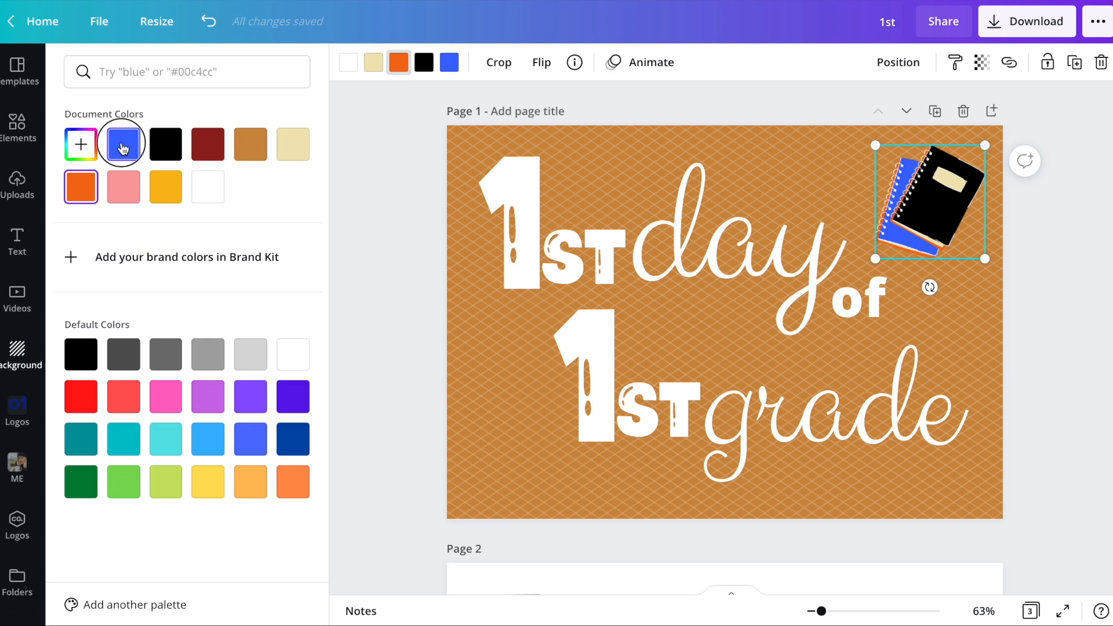
{"action": "left_click", "coordinate": [82, 148]}
{"action": "left_click_drag", "start_coordinate": [161, 193], "coordinate": [162, 183]}
{"action": "left_click", "coordinate": [1030, 217]}
- Download only page 1 as a JPG and dismiss the saved-design message
{"action": "left_click", "coordinate": [1024, 28]}
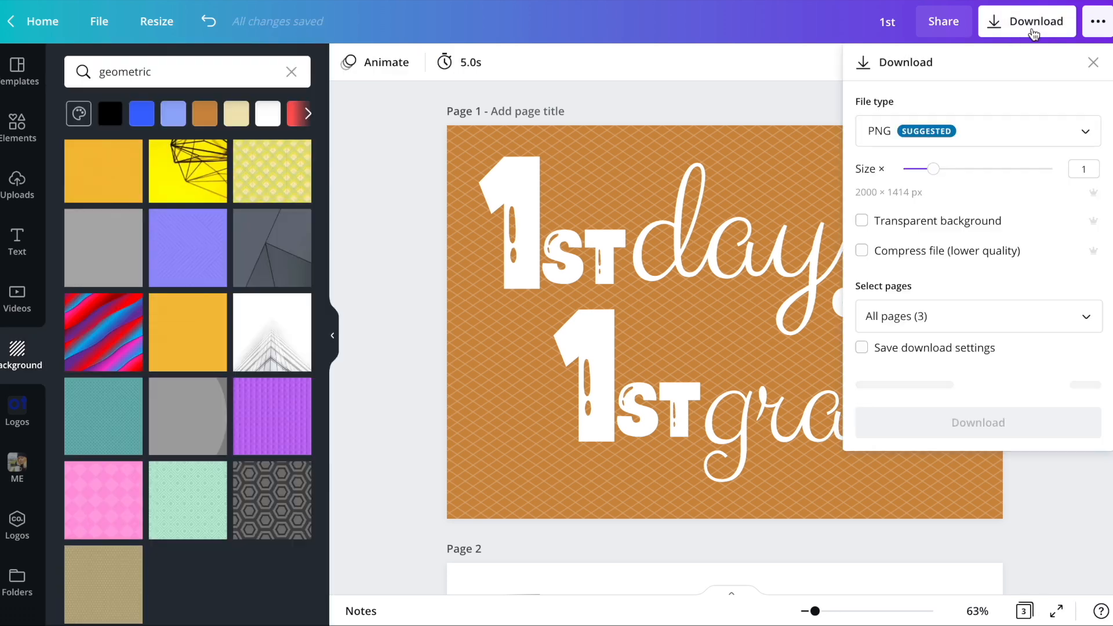
{"action": "left_click", "coordinate": [899, 127]}
{"action": "left_click", "coordinate": [909, 179]}
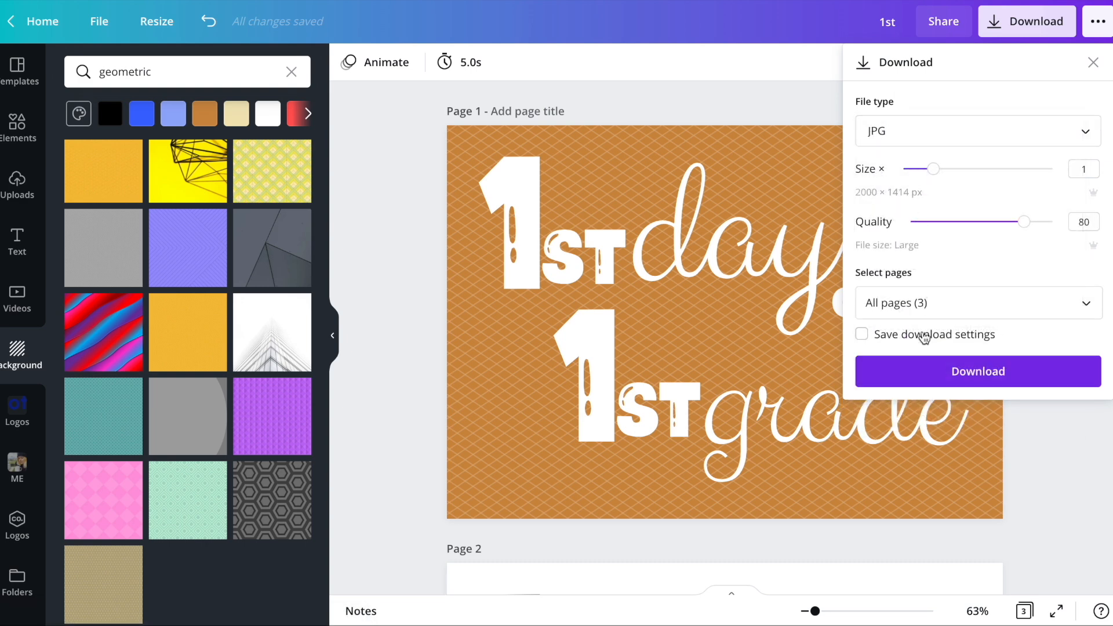
{"action": "left_click", "coordinate": [899, 305]}
{"action": "left_click", "coordinate": [890, 350]}
{"action": "left_click", "coordinate": [886, 392]}
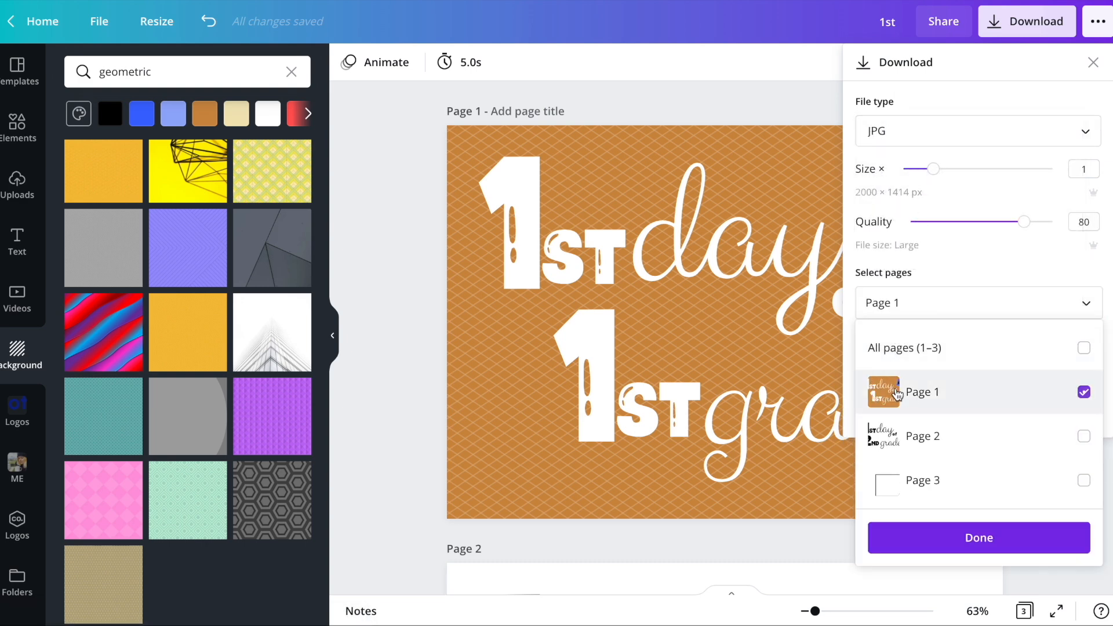
{"action": "left_click", "coordinate": [939, 540]}
{"action": "left_click", "coordinate": [864, 370]}
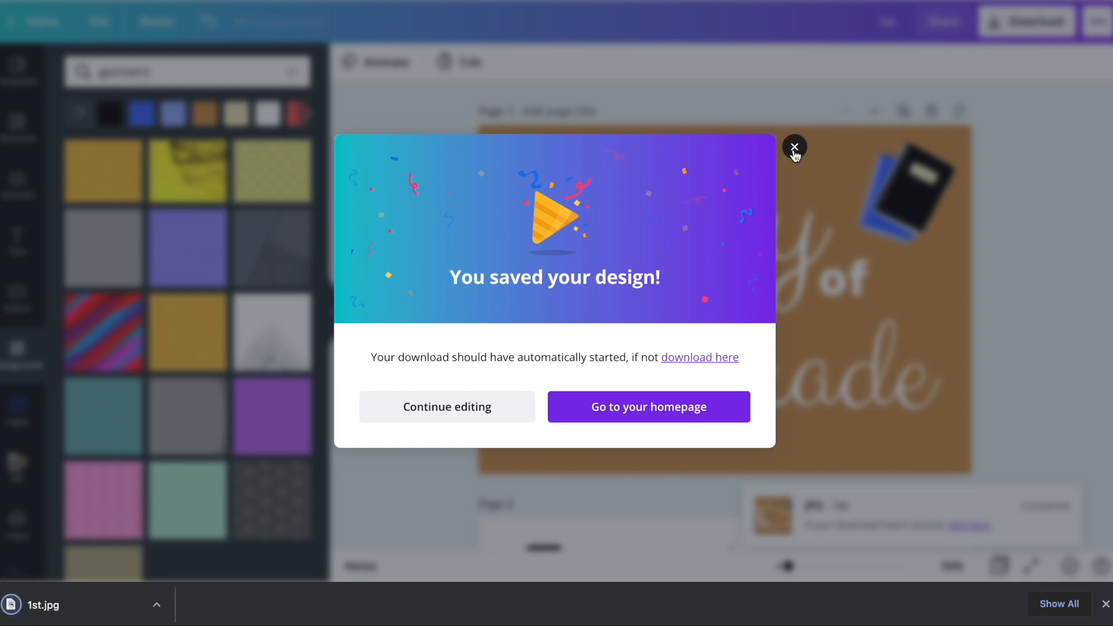
{"action": "left_click", "coordinate": [794, 149]}
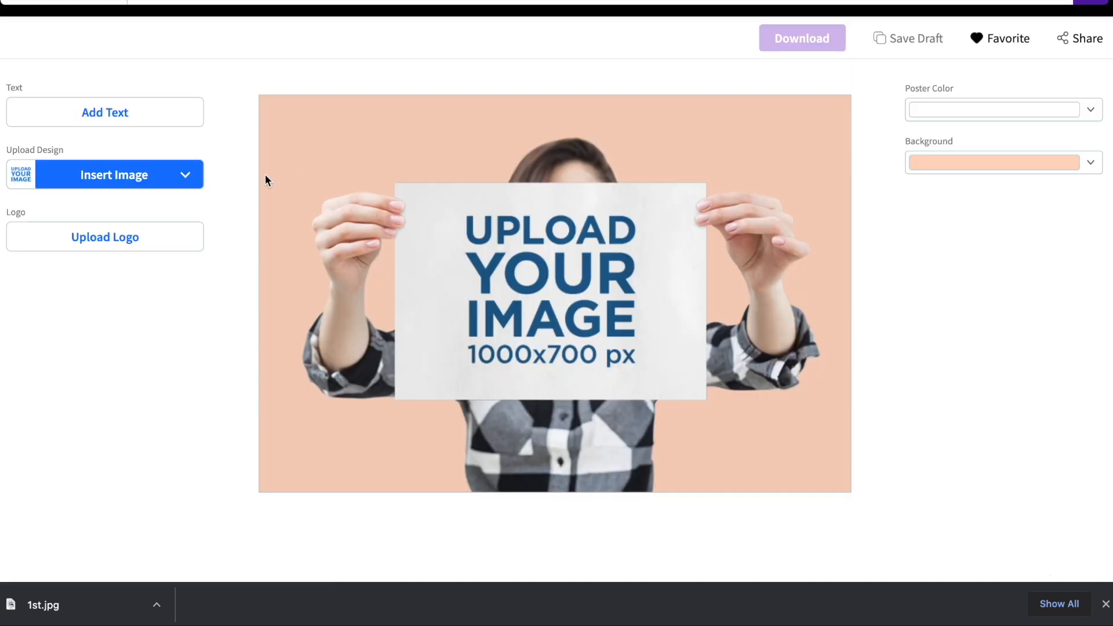
- Switch to the poster mockup page and upload 1st.jpg from the Downloads folder as its design image
{"action": "left_click", "coordinate": [107, 175]}
{"action": "left_click", "coordinate": [125, 237]}
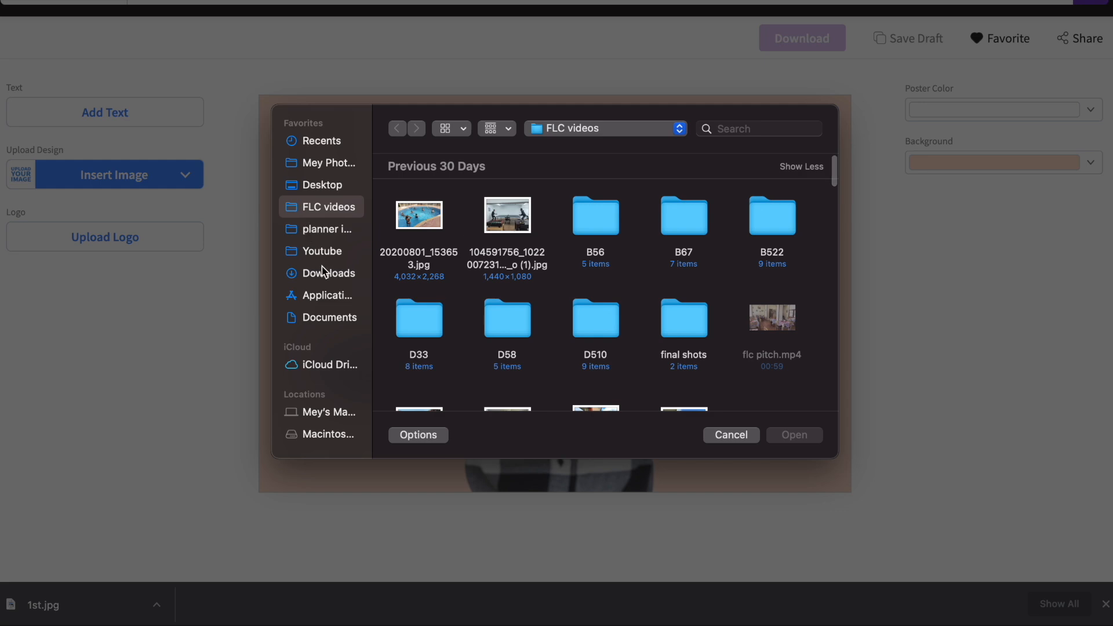
{"action": "left_click", "coordinate": [323, 271]}
{"action": "double_click", "coordinate": [426, 221]}
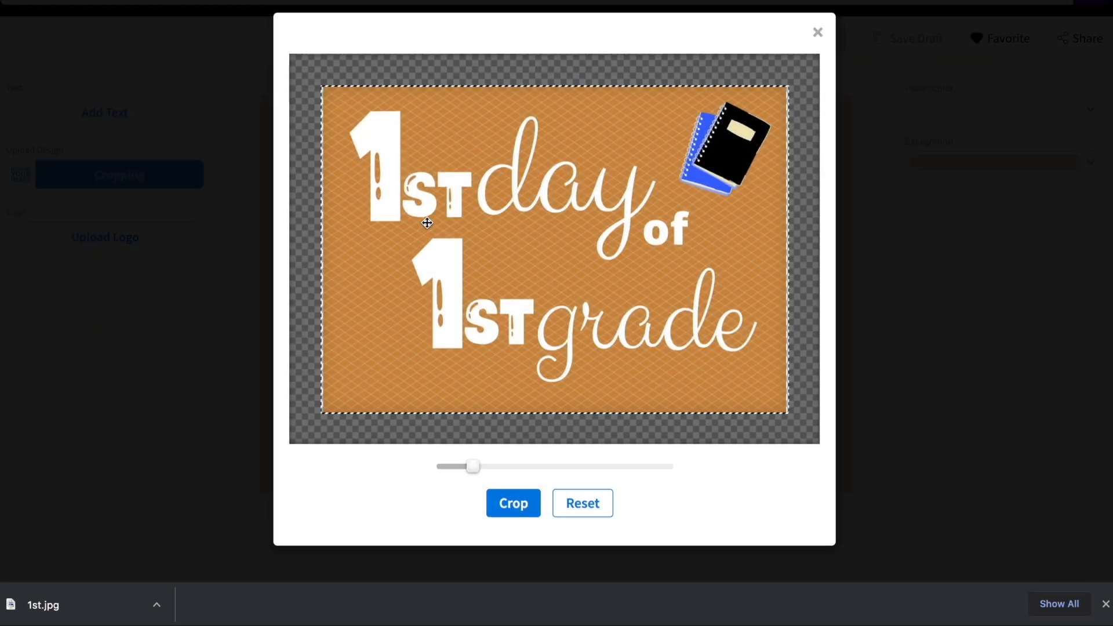
- Slightly enlarge and reposition the uploaded sign so it fills the crop frame, and apply the crop
{"action": "left_click_drag", "start_coordinate": [476, 477], "coordinate": [478, 478]}
{"action": "left_click_drag", "start_coordinate": [610, 314], "coordinate": [611, 321]}
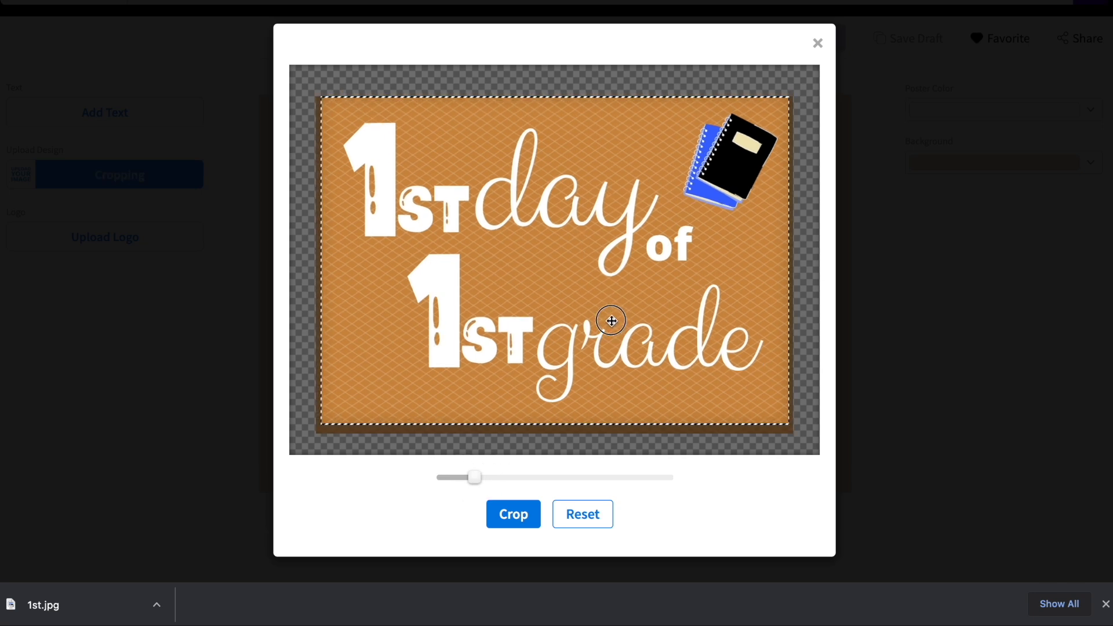
{"action": "left_click", "coordinate": [518, 522]}
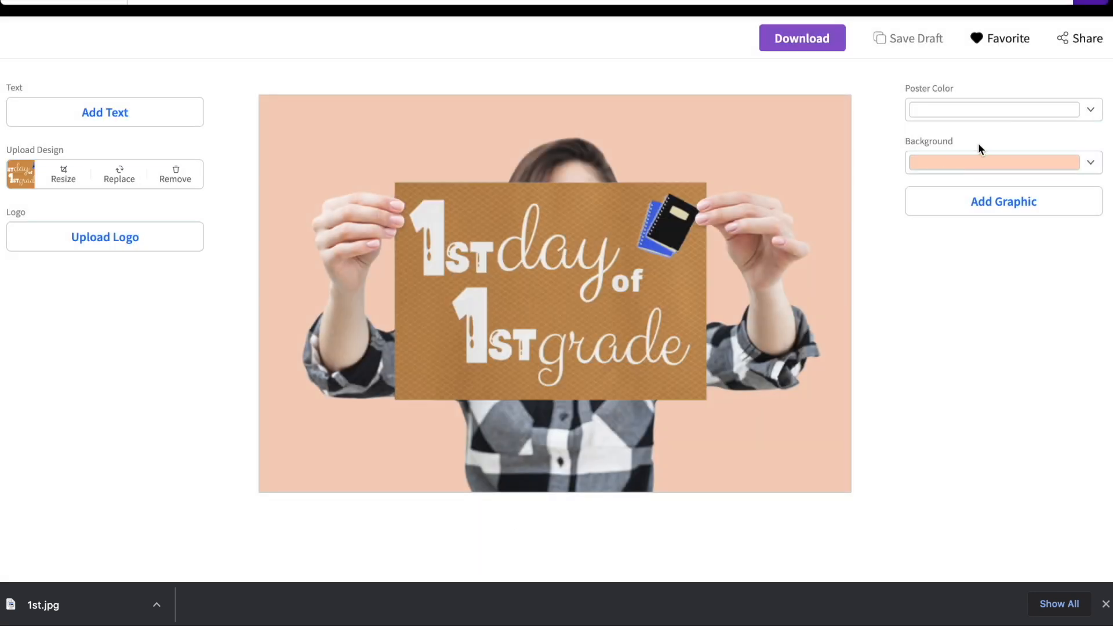
- Try green, purple, black and orange as the mockup's background color, finishing with a coral shade
{"action": "left_click", "coordinate": [972, 162]}
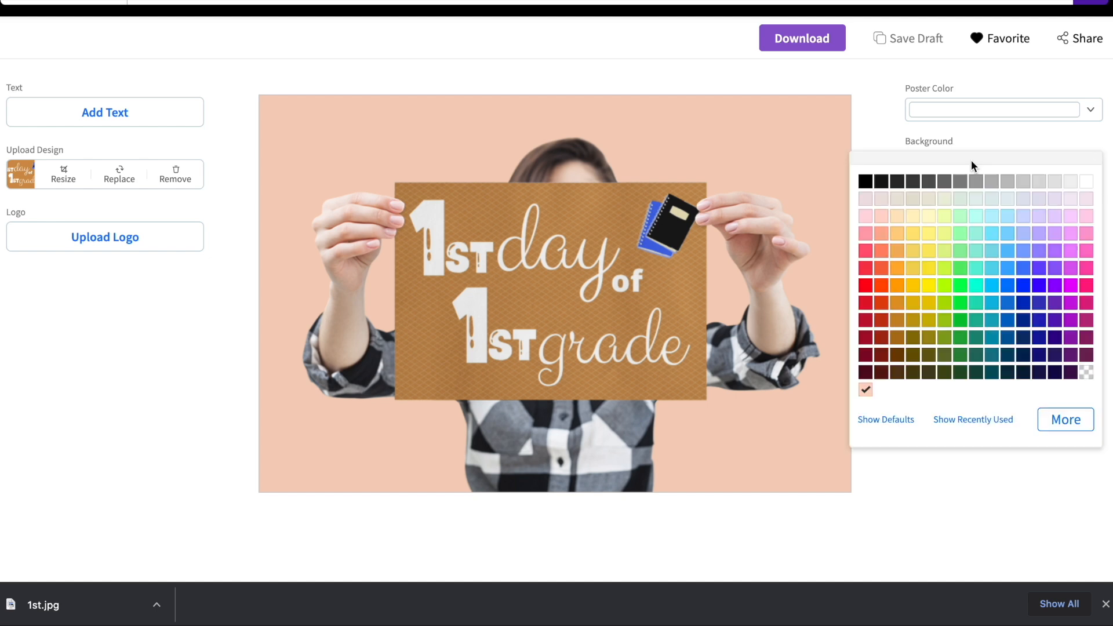
{"action": "left_click", "coordinate": [964, 253]}
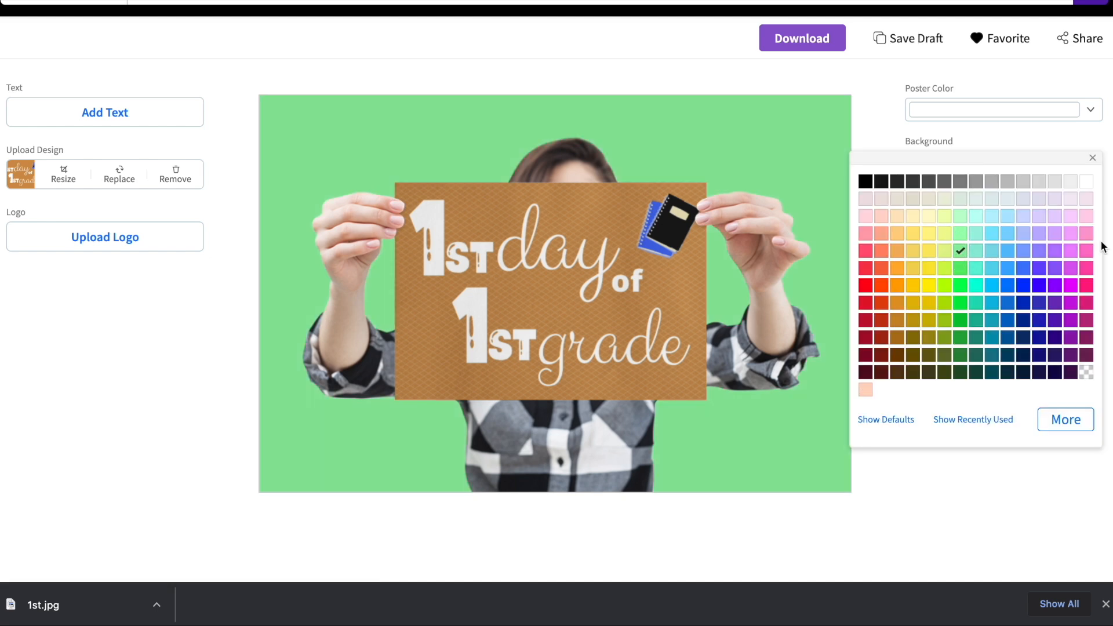
{"action": "left_click", "coordinate": [1039, 253]}
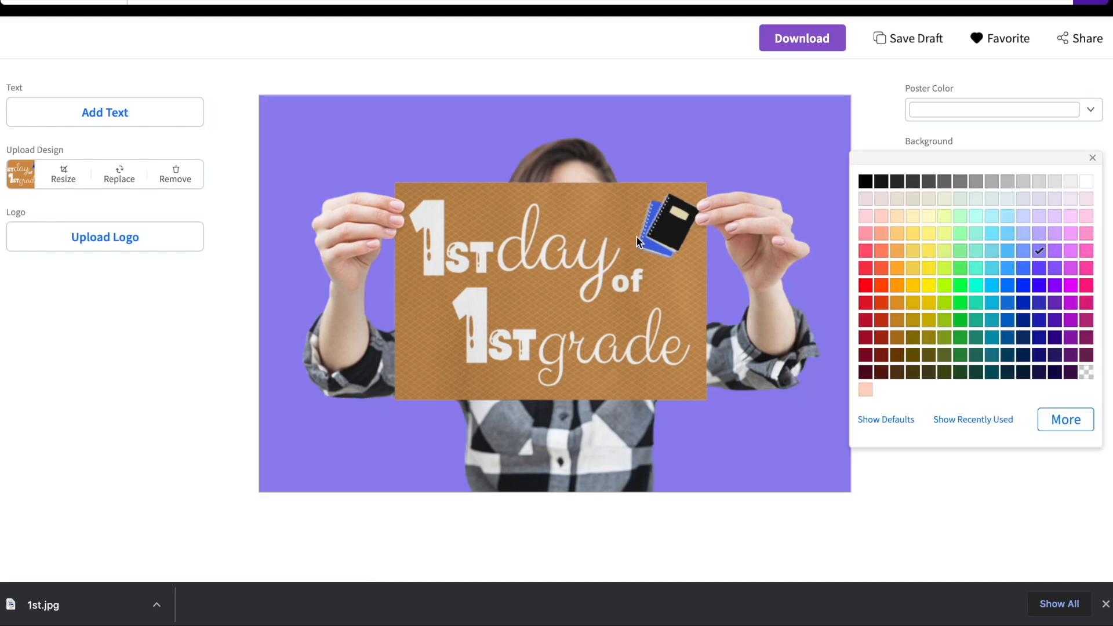
{"action": "left_click", "coordinate": [865, 182]}
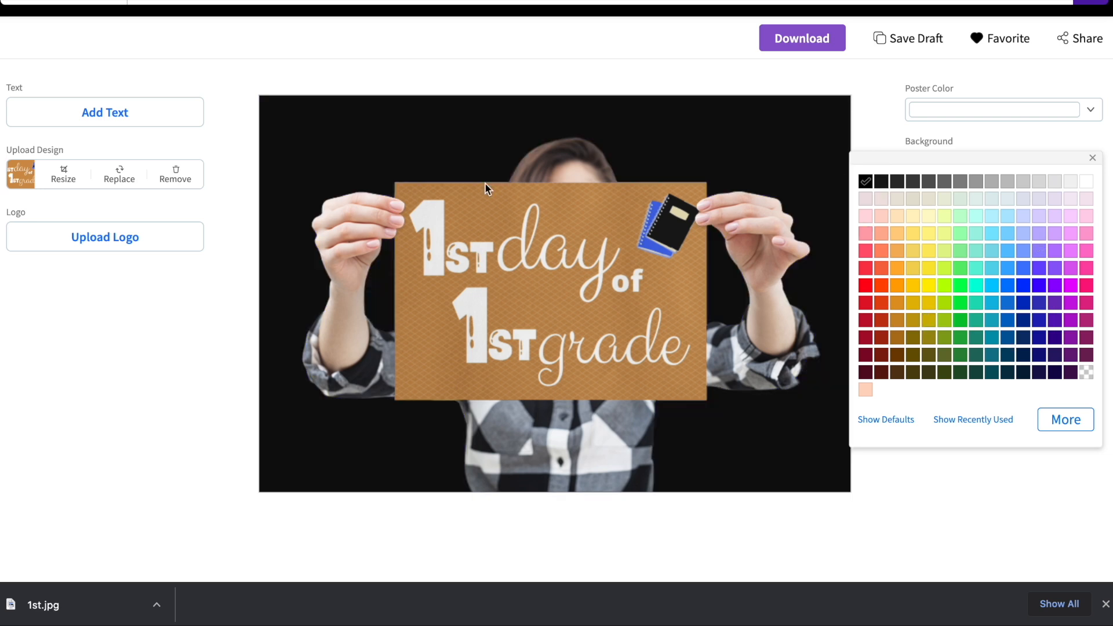
{"action": "left_click", "coordinate": [897, 269]}
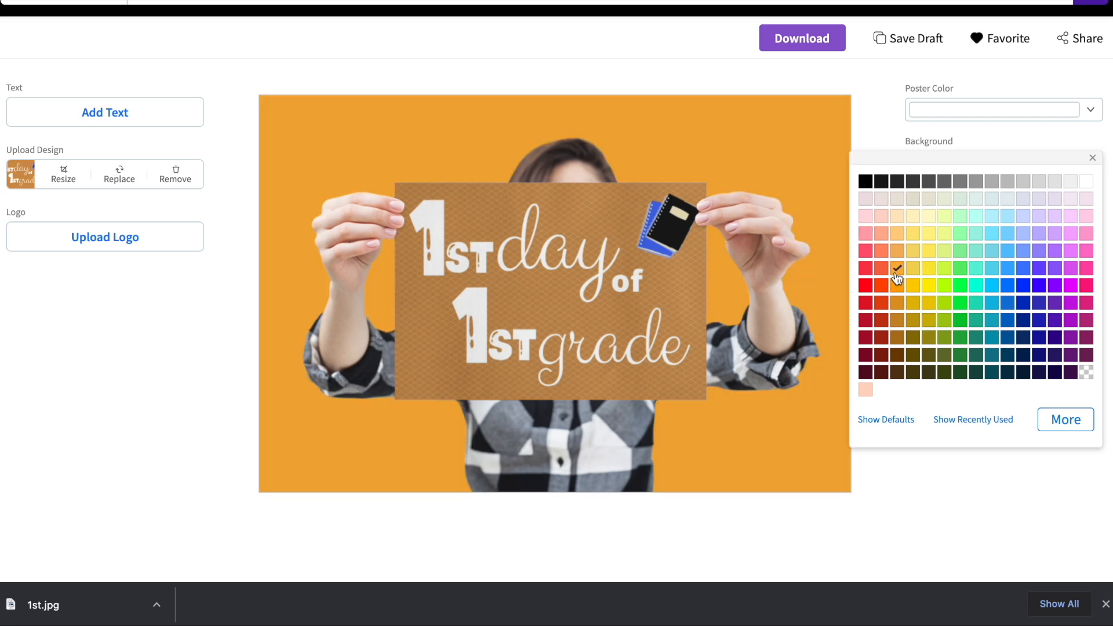
{"action": "left_click", "coordinate": [882, 251]}
{"action": "left_click", "coordinate": [877, 121]}
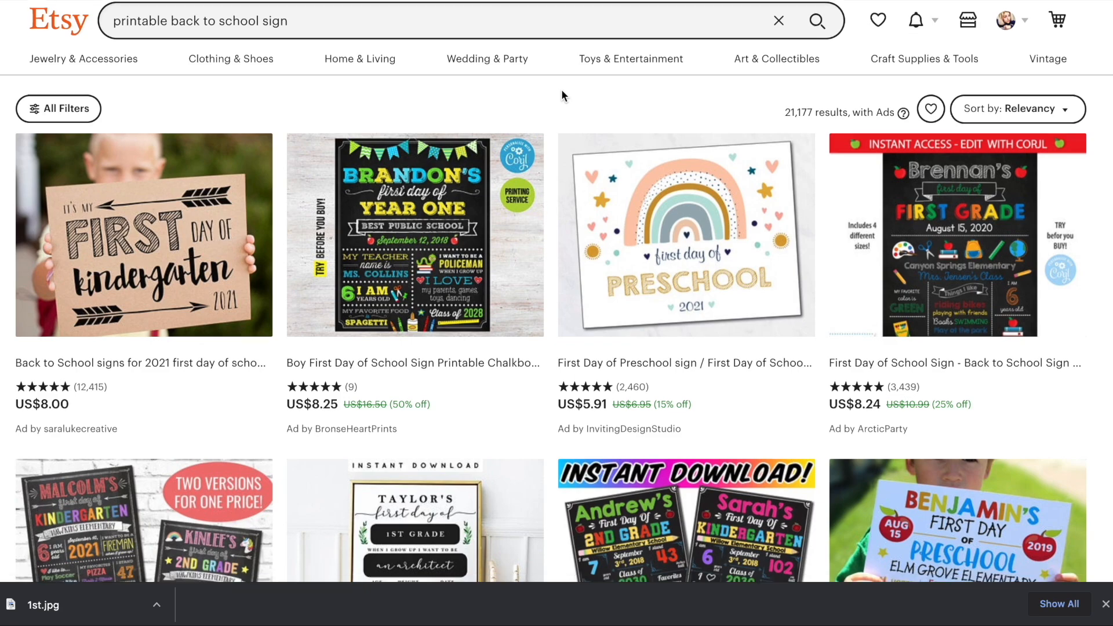
- Switch to the Etsy results for "printable back to school sign" and examine the listings' designs, formats and prices
{"action": "scroll", "coordinate": [561, 89], "scroll_direction": "down", "scroll_amount": 4}
{"action": "scroll", "coordinate": [723, 184], "scroll_direction": "down", "scroll_amount": 14}
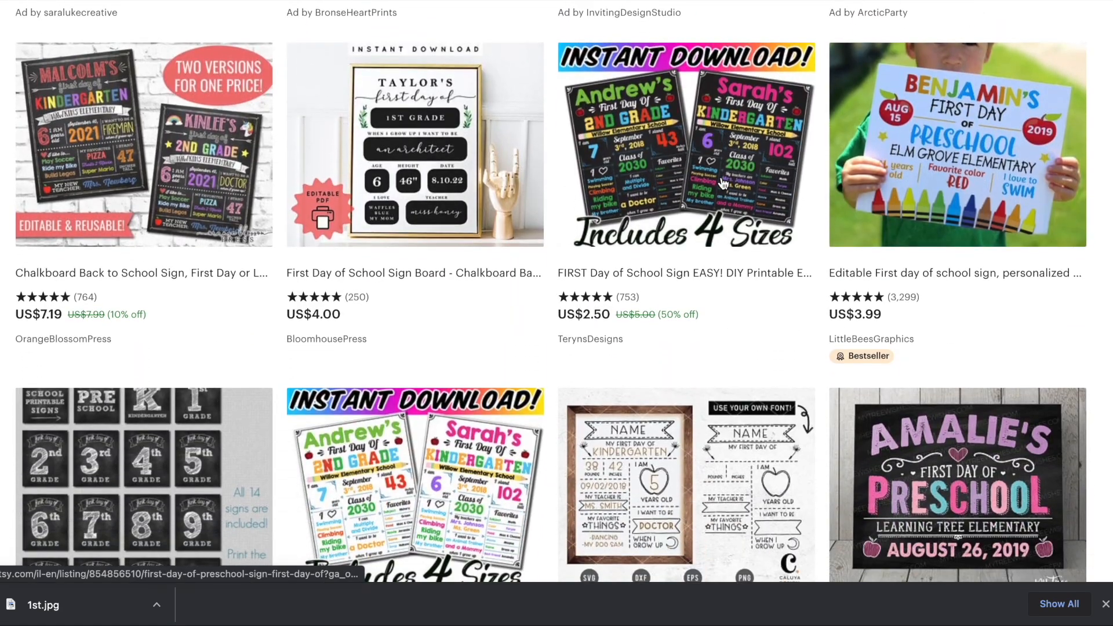
{"action": "scroll", "coordinate": [723, 184], "scroll_direction": "down", "scroll_amount": 11}
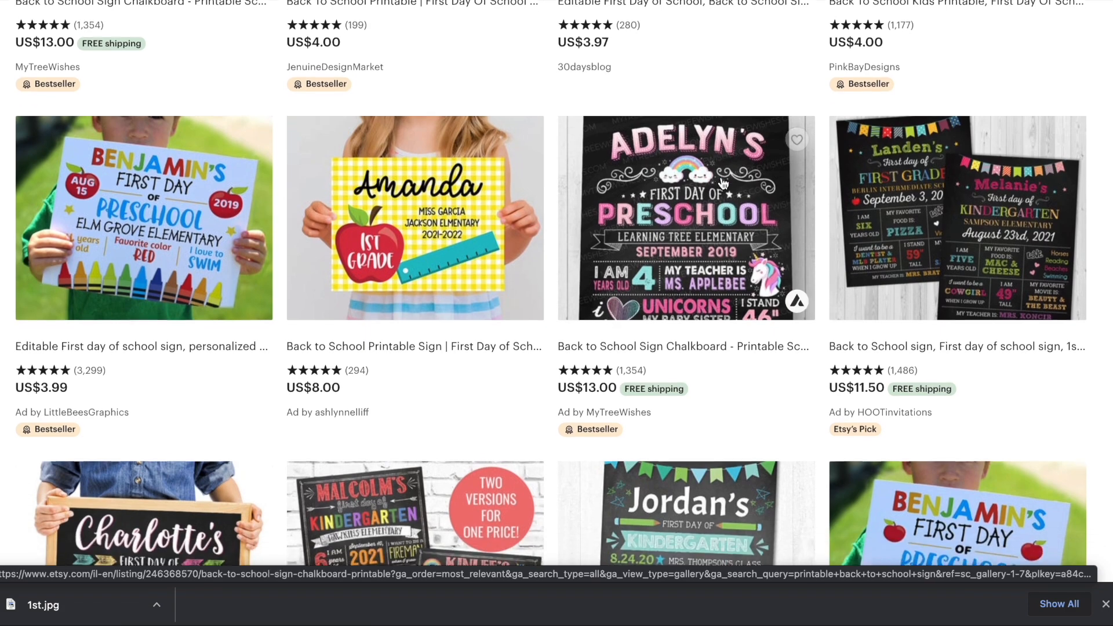
{"action": "scroll", "coordinate": [722, 184], "scroll_direction": "down", "scroll_amount": 12}
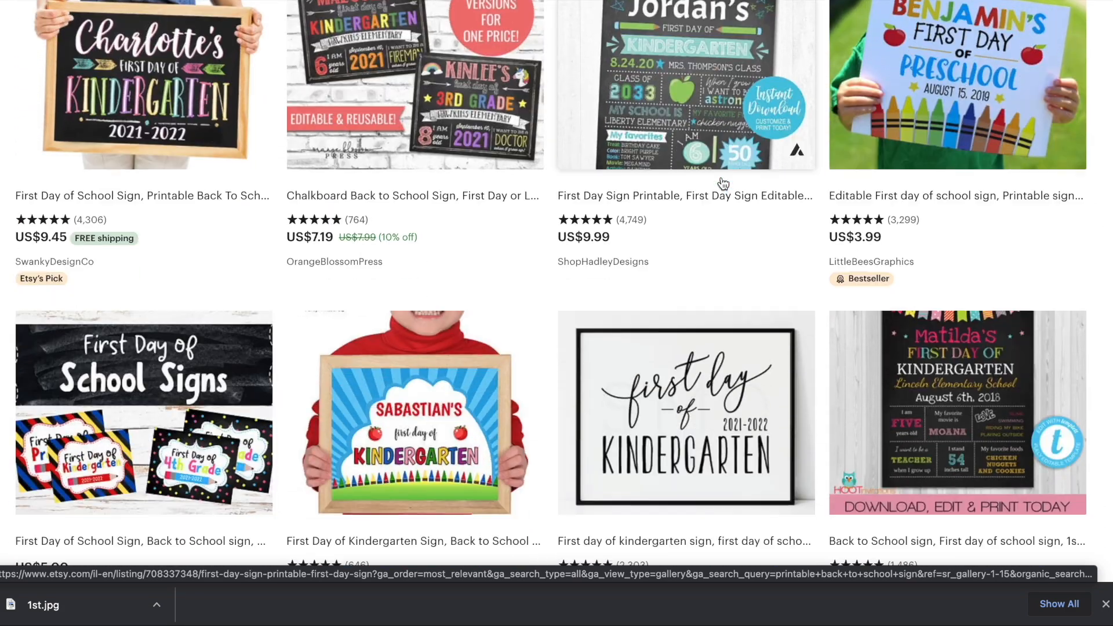
{"action": "scroll", "coordinate": [723, 184], "scroll_direction": "down", "scroll_amount": 10}
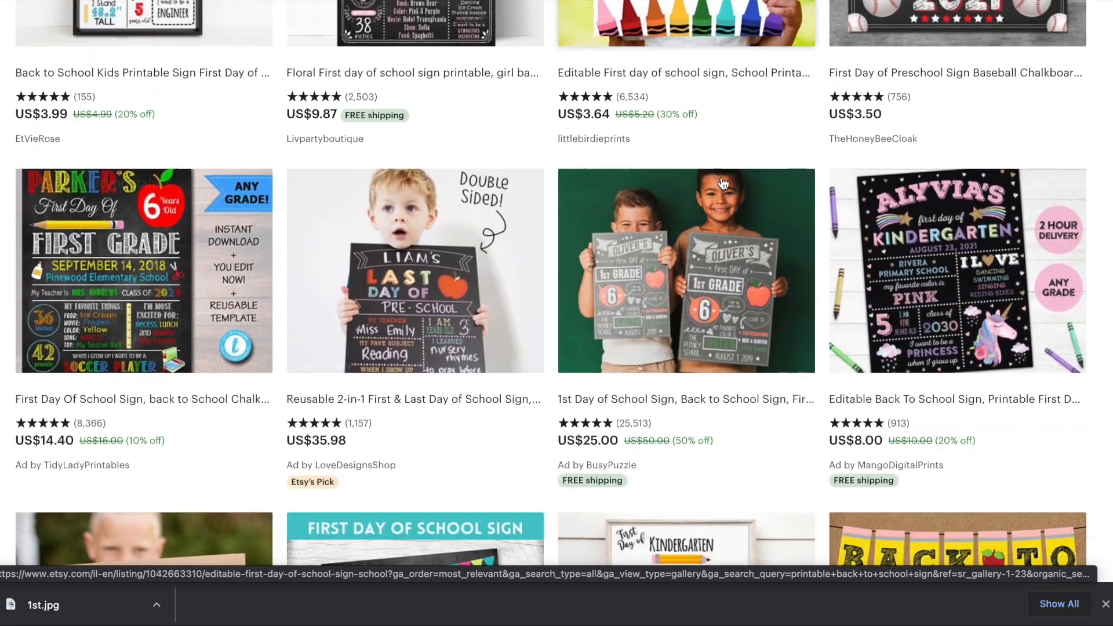
{"action": "scroll", "coordinate": [723, 184], "scroll_direction": "down", "scroll_amount": 4}
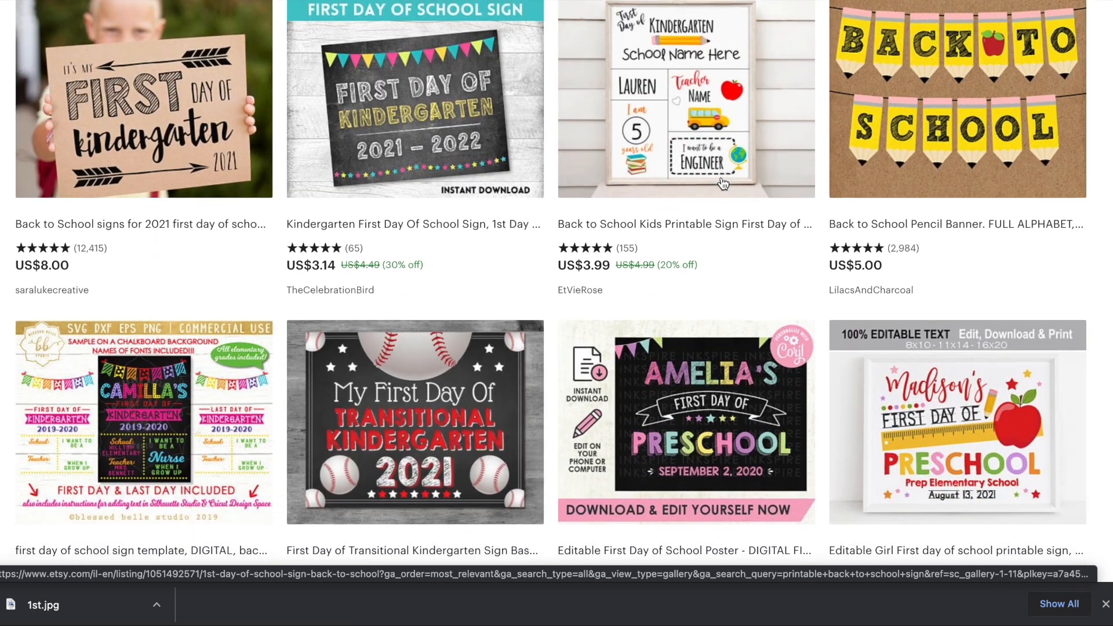
{"action": "scroll", "coordinate": [722, 184], "scroll_direction": "down", "scroll_amount": 4}
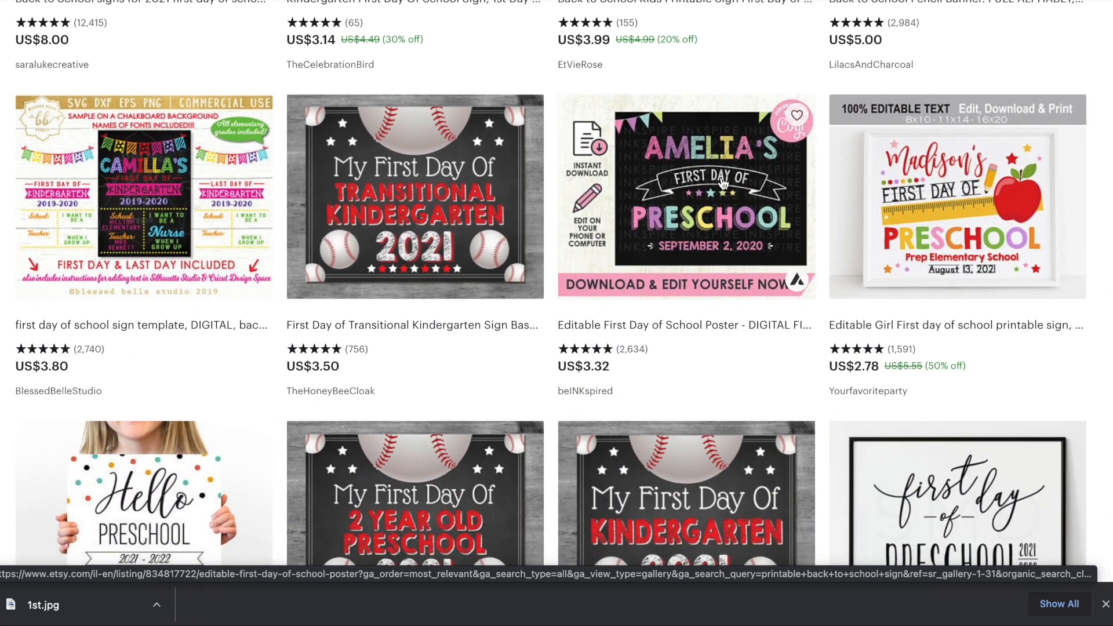
{"action": "scroll", "coordinate": [723, 184], "scroll_direction": "down", "scroll_amount": 3}
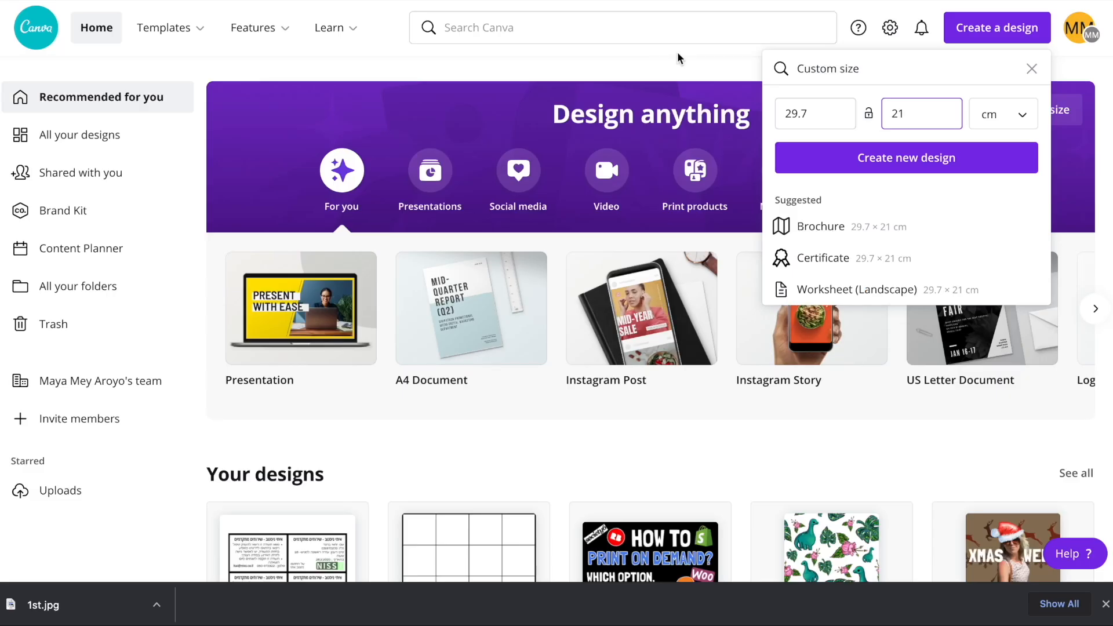
- Switch to the Canva home page, dismiss the custom size form, and create a blank A4 Document
{"action": "left_click", "coordinate": [575, 57]}
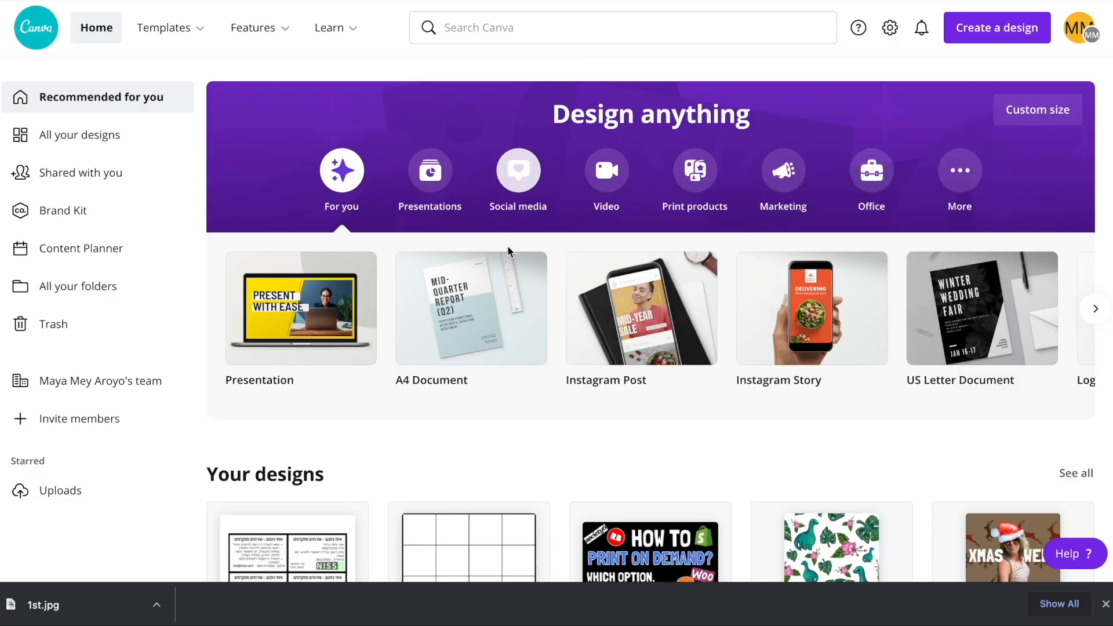
{"action": "left_click", "coordinate": [498, 299]}
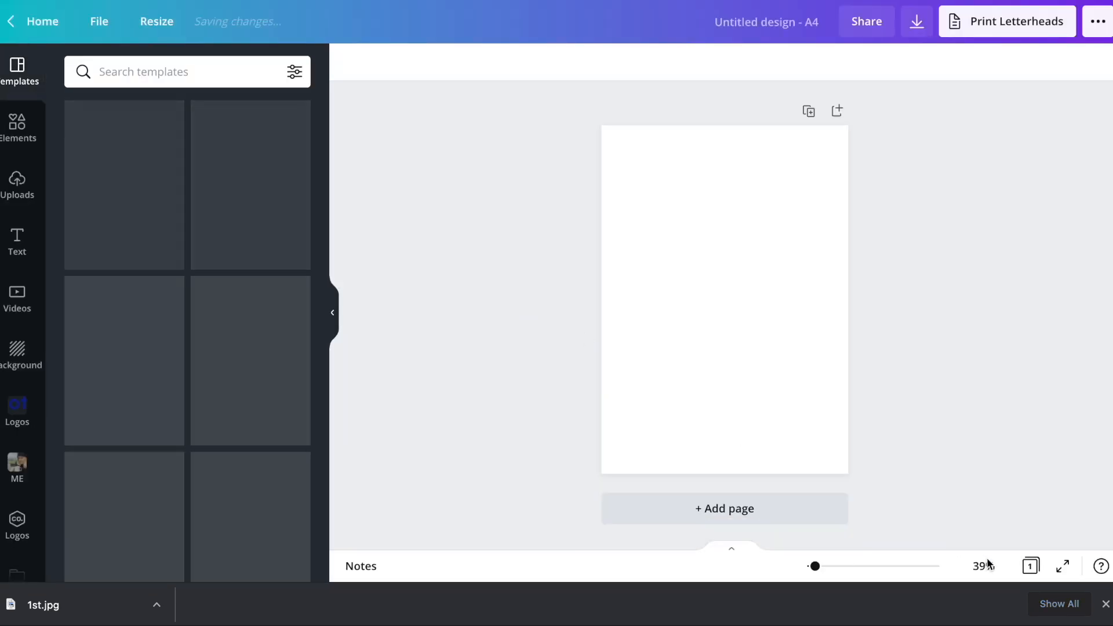
{"action": "left_click", "coordinate": [1105, 603]}
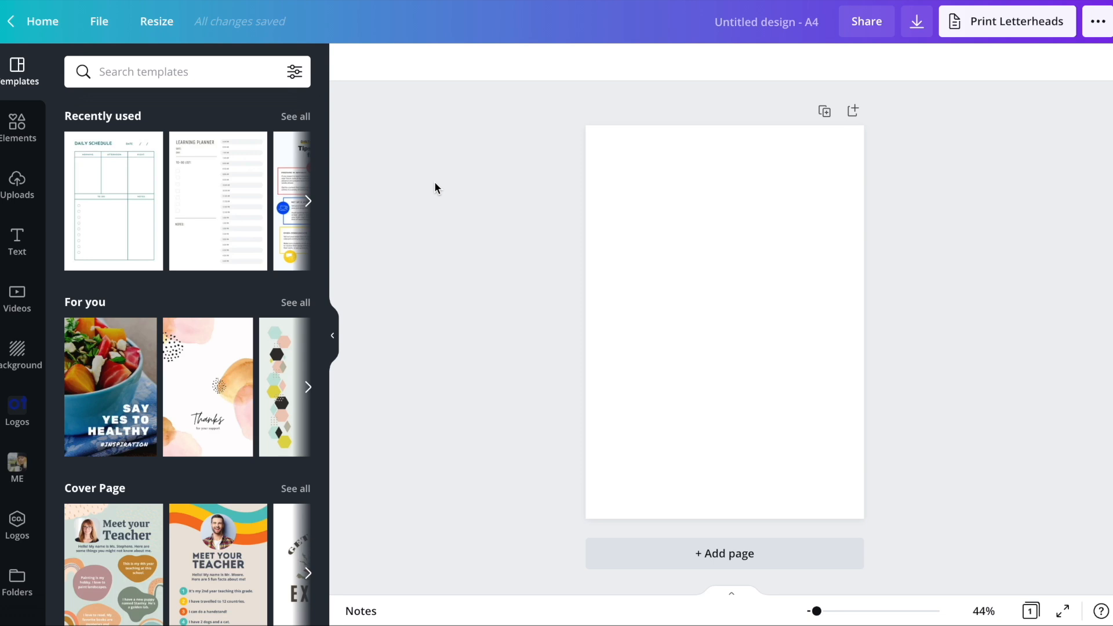
- Search the elements for "square" and add the solid square with rounded corners to the page
{"action": "left_click", "coordinate": [17, 126]}
{"action": "left_click", "coordinate": [116, 76]}
{"action": "type", "text": "c"}
{"action": "key", "text": "BackSpace"}
{"action": "type", "text": "square"}
{"action": "key", "text": "Return"}
{"action": "left_click", "coordinate": [266, 231]}
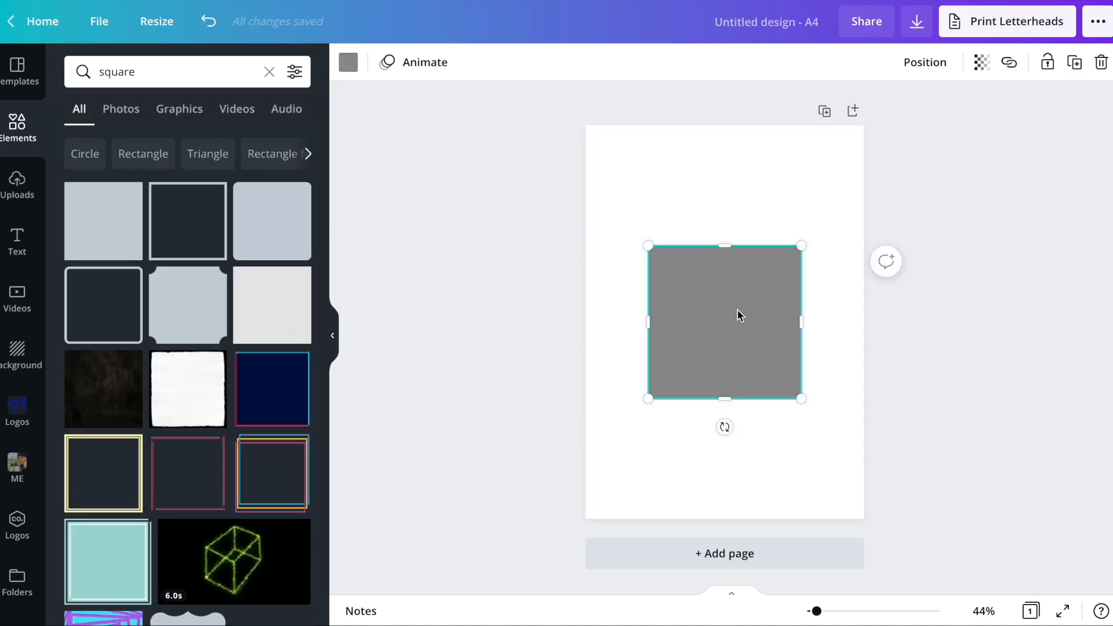
- Stretch the rounded square into a wide, low bar nearly the page's width and stack duplicates to make four bars
{"action": "left_click_drag", "start_coordinate": [800, 319], "coordinate": [853, 319]}
{"action": "left_click_drag", "start_coordinate": [644, 322], "coordinate": [592, 323]}
{"action": "left_click_drag", "start_coordinate": [733, 394], "coordinate": [728, 256]}
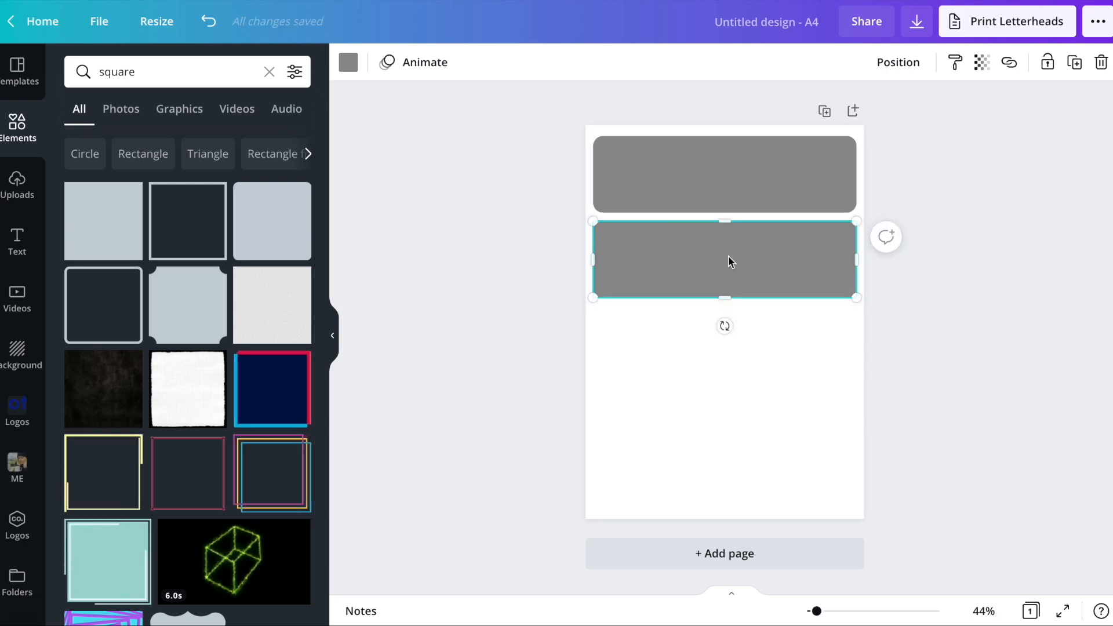
{"action": "key", "text": "ctrl+d"}
{"action": "left_click_drag", "start_coordinate": [728, 193], "coordinate": [725, 380]}
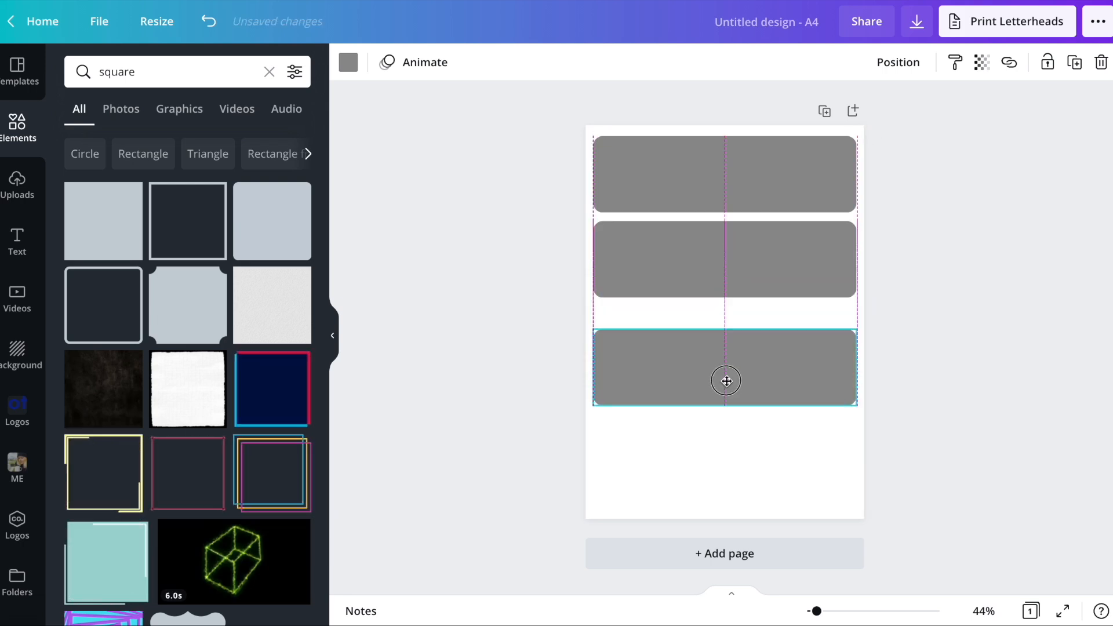
- Recolor the first bar to a custom pale salmon pink
{"action": "left_click", "coordinate": [347, 62]}
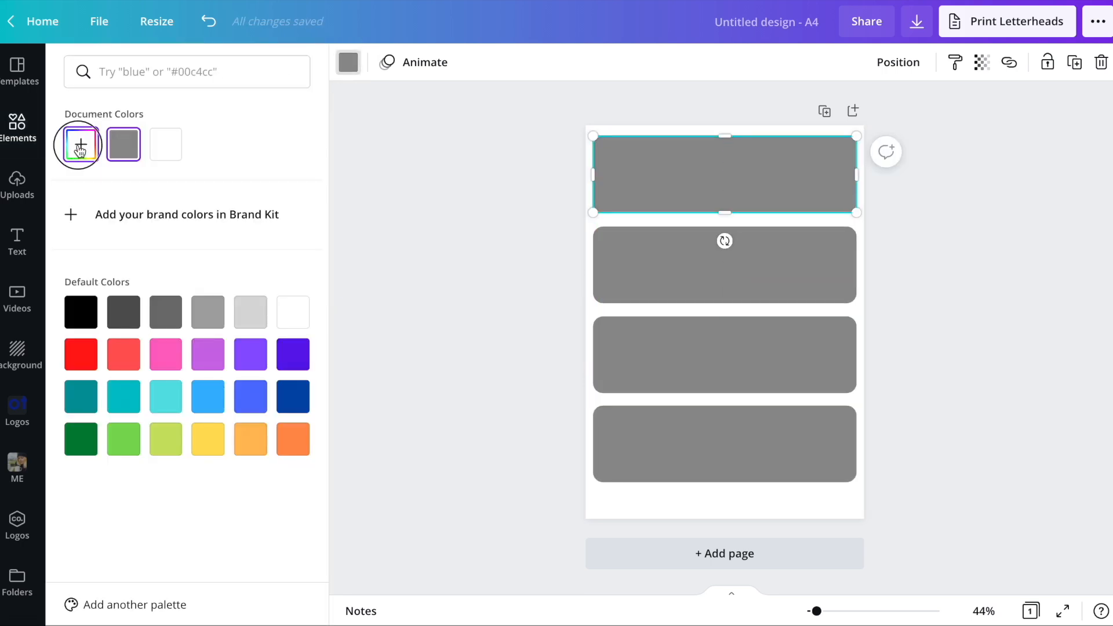
{"action": "left_click", "coordinate": [80, 150]}
{"action": "mouse_move", "coordinate": [125, 186]}
{"action": "left_mouse_down"}
{"action": "mouse_move", "coordinate": [112, 174]}
{"action": "mouse_move", "coordinate": [115, 185]}
{"action": "left_mouse_up"}
- Recolor the second bar to the custom pink #FFCCE6
{"action": "left_click", "coordinate": [659, 271]}
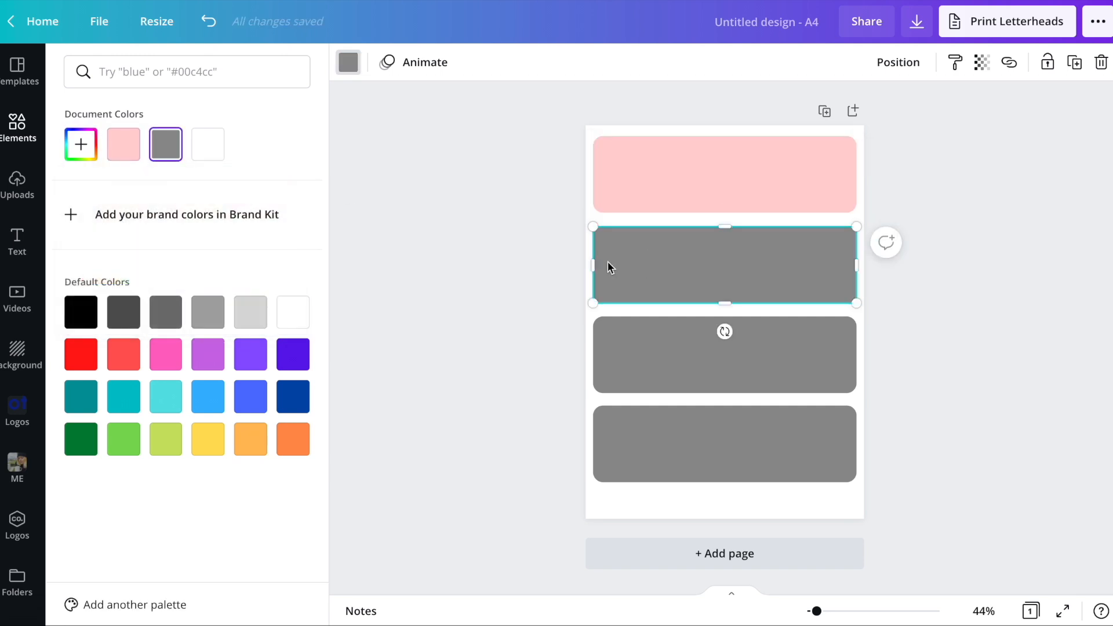
{"action": "left_click", "coordinate": [125, 145]}
{"action": "left_click", "coordinate": [73, 152]}
{"action": "left_click_drag", "start_coordinate": [141, 187], "coordinate": [163, 184]}
{"action": "left_click_drag", "start_coordinate": [257, 284], "coordinate": [264, 284]}
{"action": "left_click_drag", "start_coordinate": [129, 186], "coordinate": [121, 183]}
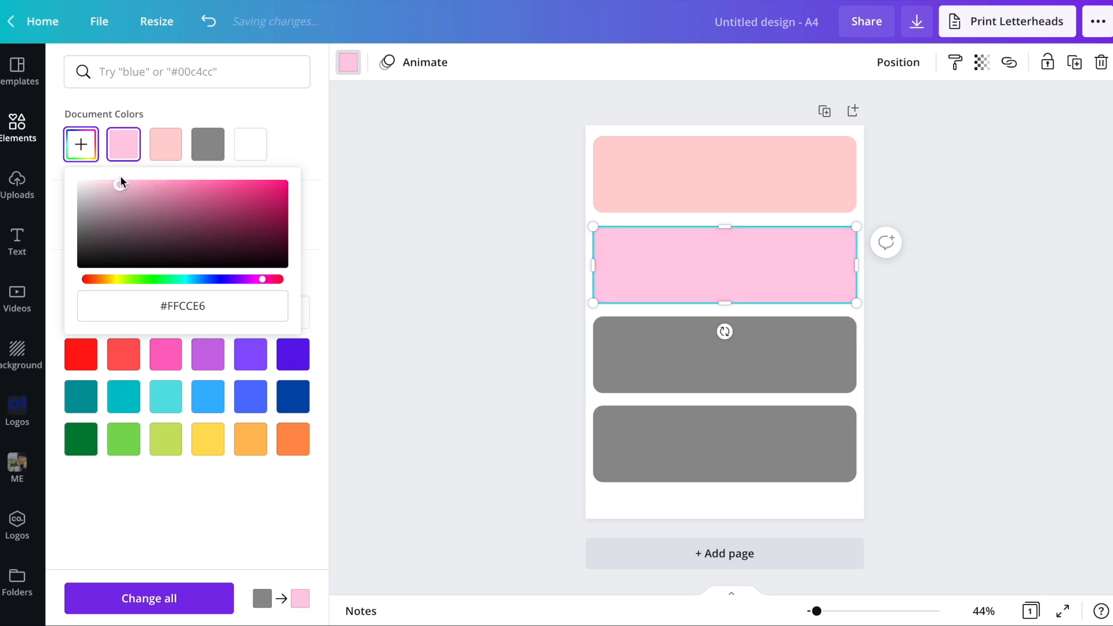
- Recolor the third bar to a custom light lavender
{"action": "left_click", "coordinate": [648, 362]}
{"action": "left_click", "coordinate": [97, 157]}
{"action": "left_click_drag", "start_coordinate": [256, 284], "coordinate": [236, 287]}
{"action": "left_click_drag", "start_coordinate": [121, 184], "coordinate": [107, 183]}
- Recolor the fourth bar to a custom pale peach and deselect it
{"action": "left_click", "coordinate": [687, 436]}
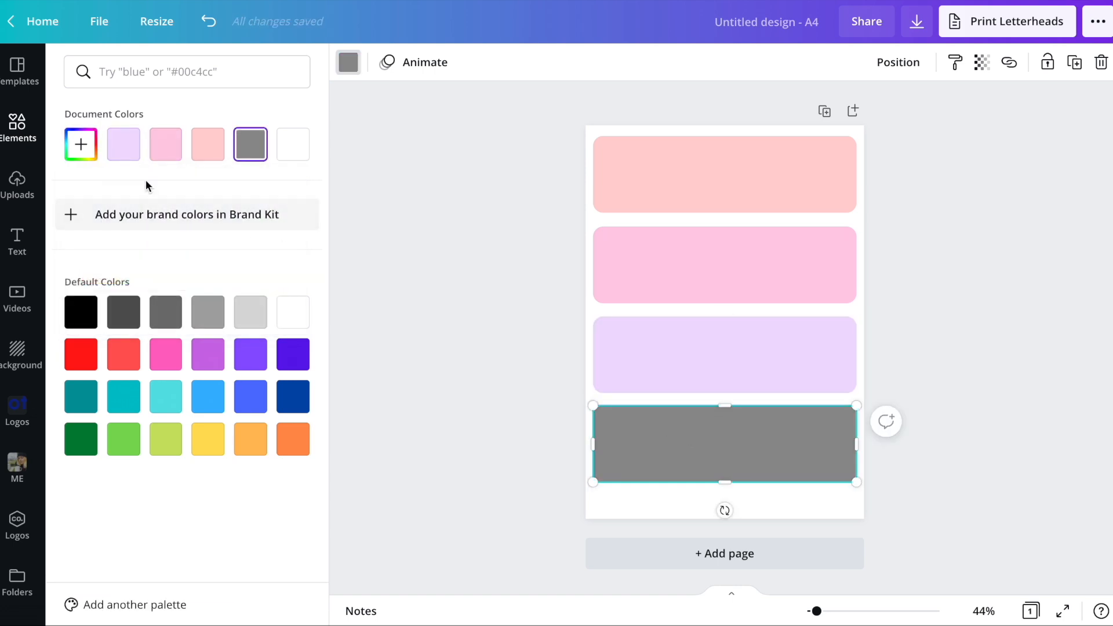
{"action": "left_click", "coordinate": [117, 155]}
{"action": "left_click", "coordinate": [85, 154]}
{"action": "left_click_drag", "start_coordinate": [123, 282], "coordinate": [103, 280]}
{"action": "left_click", "coordinate": [536, 298]}
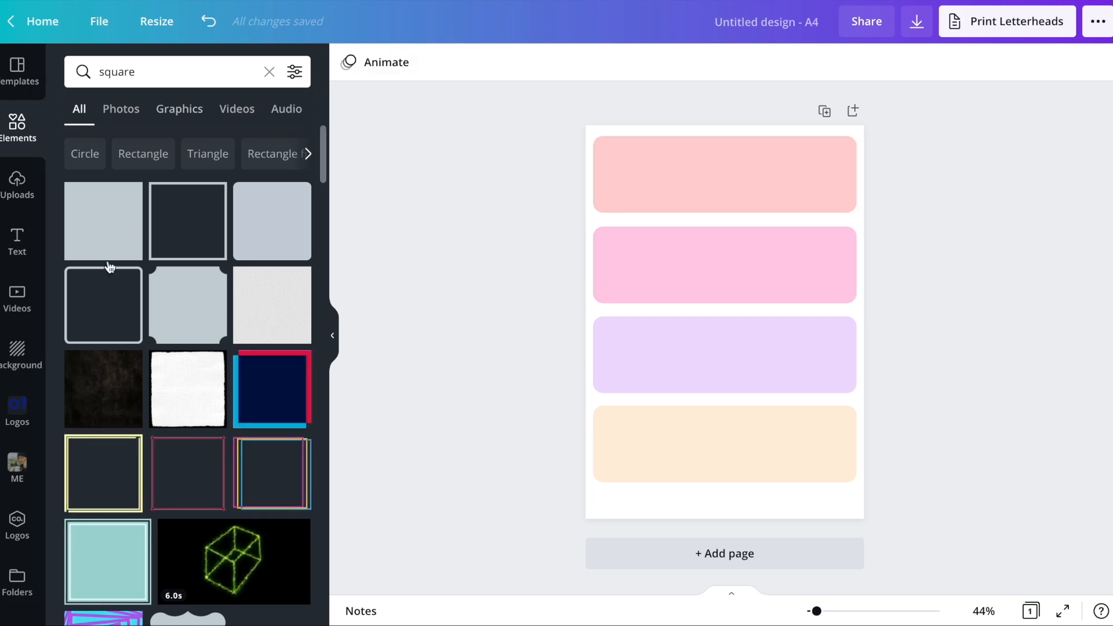
- Add a heading that reads "Have a great day at school!"
{"action": "left_click", "coordinate": [13, 247]}
{"action": "left_click", "coordinate": [141, 149]}
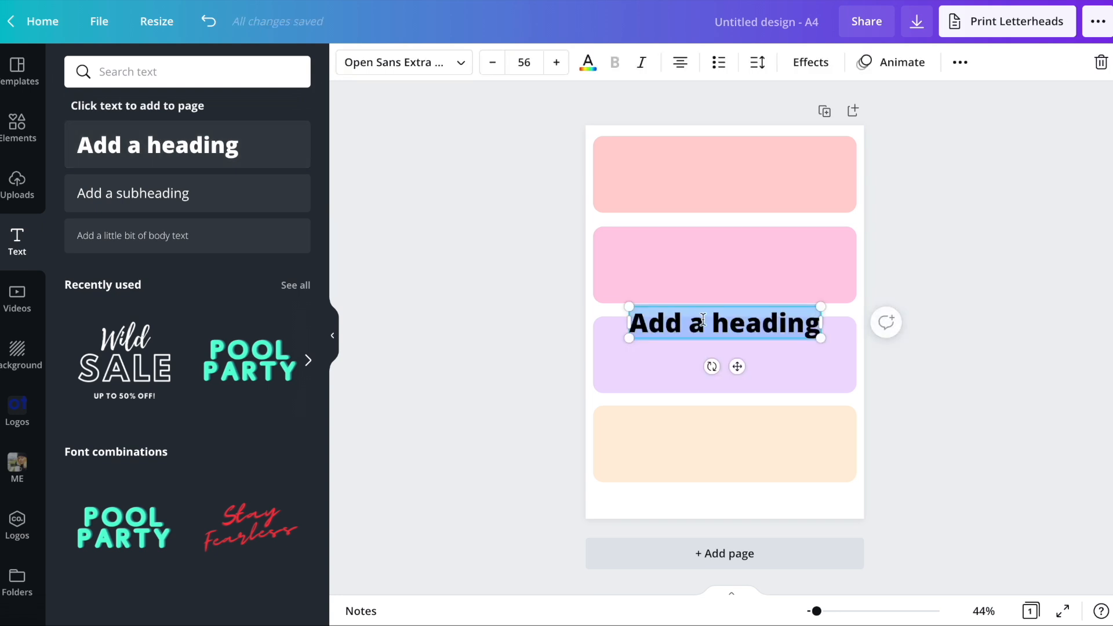
{"action": "type", "text": "Have a Good day at school!"}
{"action": "key", "text": "ctrl+a"}
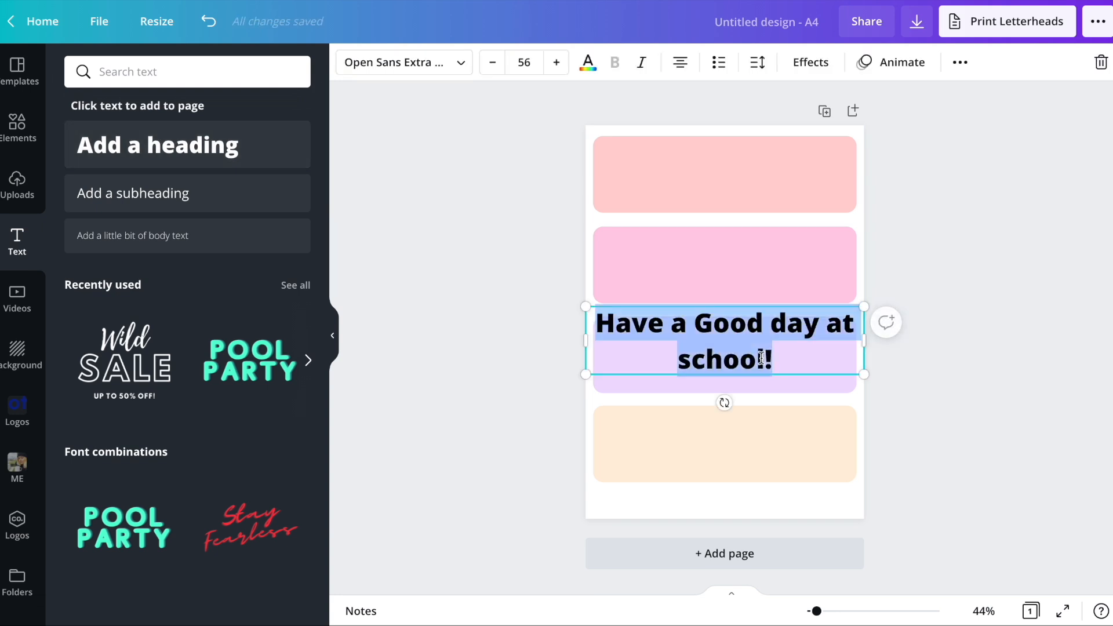
{"action": "double_click", "coordinate": [723, 329]}
{"action": "type", "text": "great"}
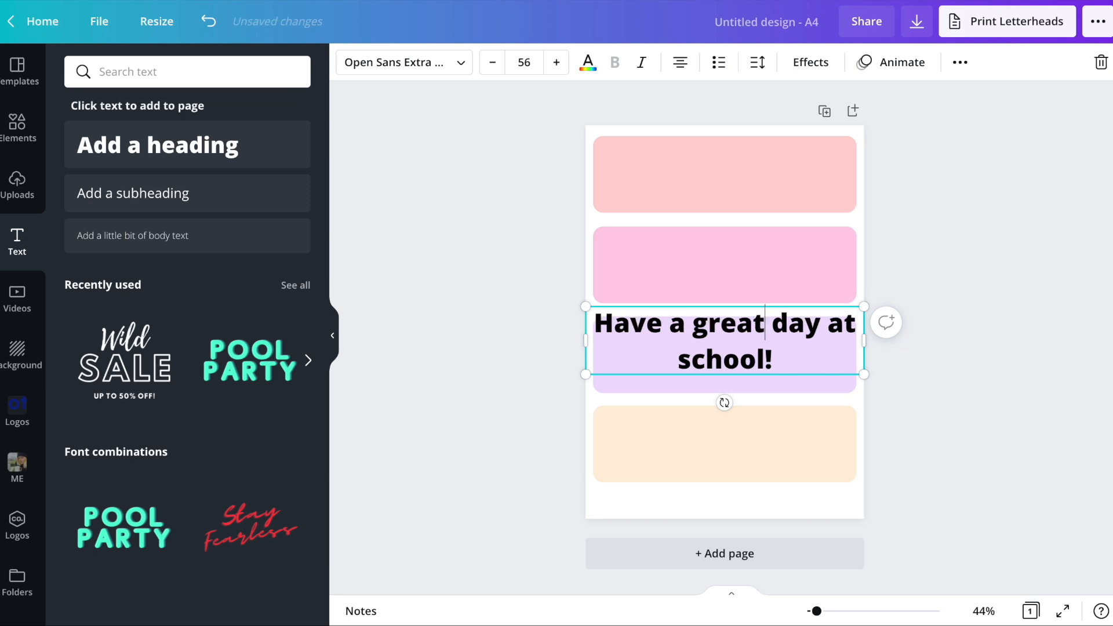
- Set the heading's font to Railey and move the text onto the first bar
{"action": "key", "text": "ctrl+a"}
{"action": "left_click", "coordinate": [400, 73]}
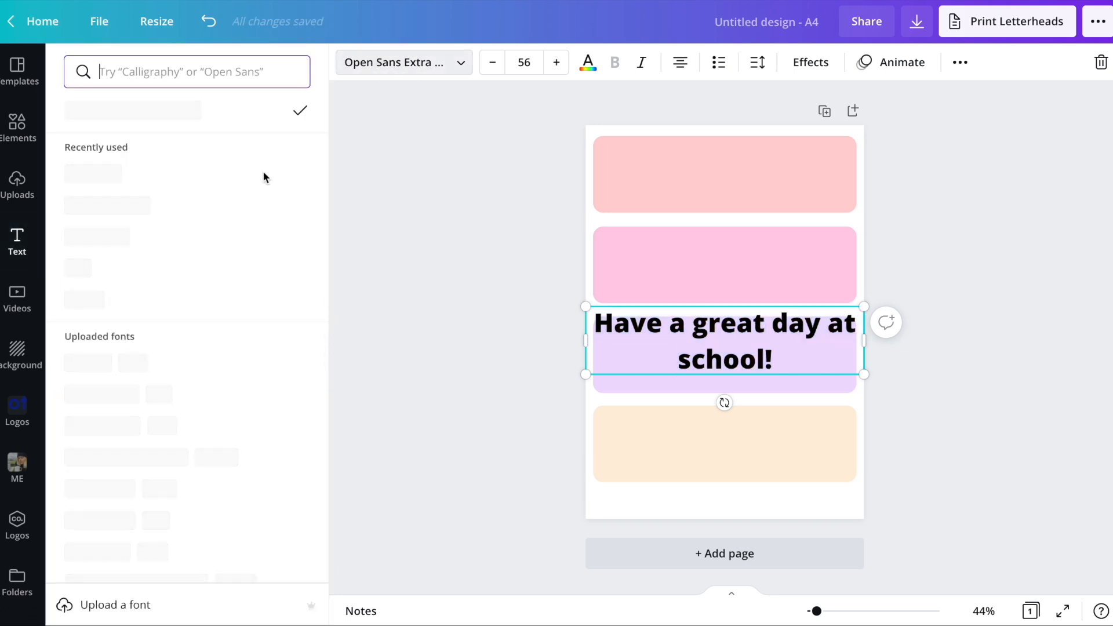
{"action": "left_click", "coordinate": [151, 208]}
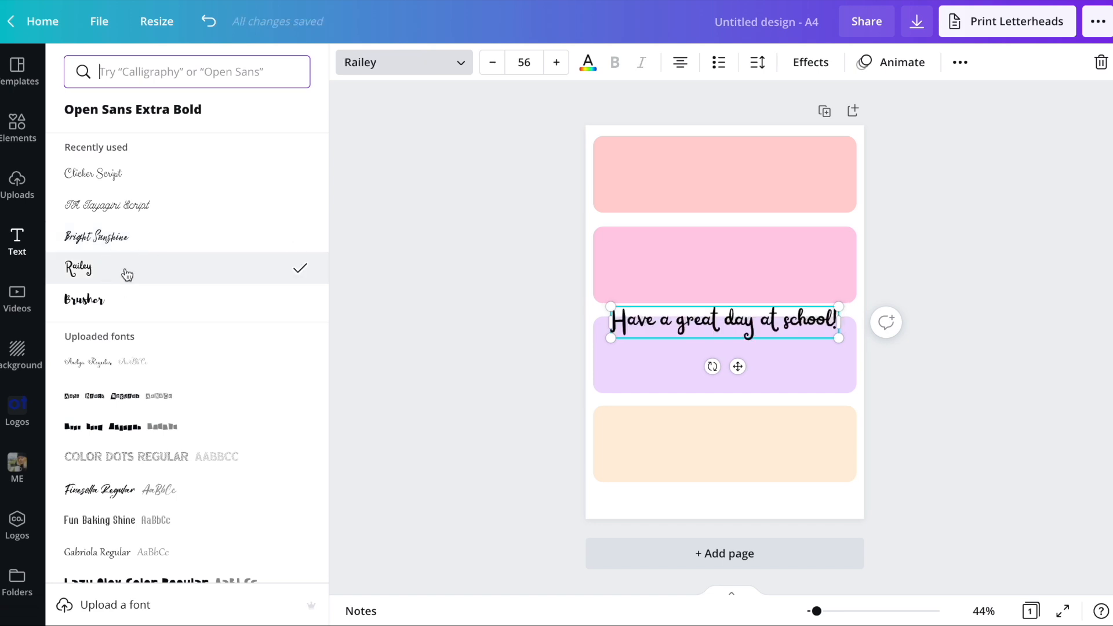
{"action": "left_click", "coordinate": [894, 311]}
{"action": "left_click_drag", "start_coordinate": [794, 323], "coordinate": [800, 177]}
{"action": "left_click", "coordinate": [935, 221]}
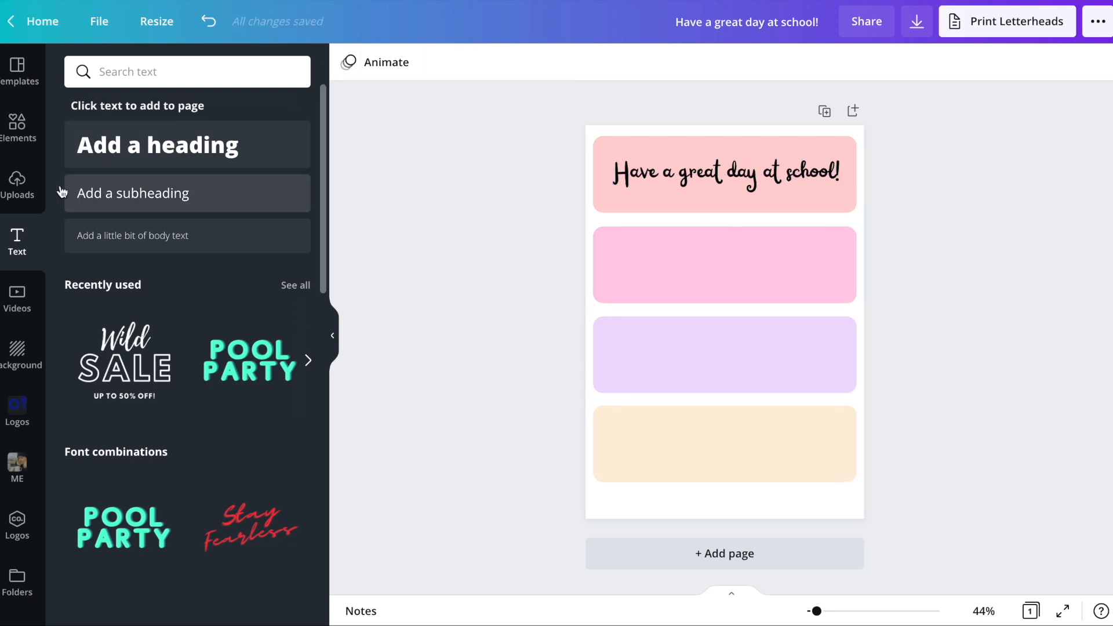
- Search the elements for "flowers", limited to graphics, and add the branch with pink and yellow blossoms
{"action": "left_click", "coordinate": [17, 128]}
{"action": "left_click", "coordinate": [143, 72]}
{"action": "type", "text": "flowers"}
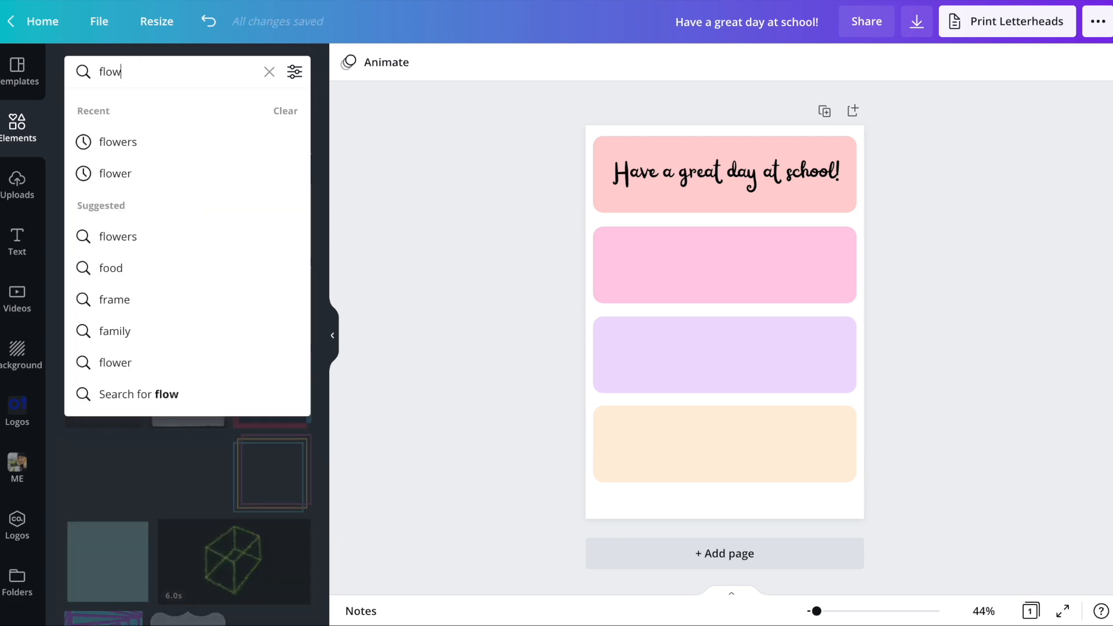
{"action": "key", "text": "Return"}
{"action": "mouse_move", "coordinate": [816, 611]}
{"action": "left_mouse_down"}
{"action": "mouse_move", "coordinate": [846, 618]}
{"action": "mouse_move", "coordinate": [810, 615]}
{"action": "mouse_move", "coordinate": [827, 615]}
{"action": "left_mouse_up"}
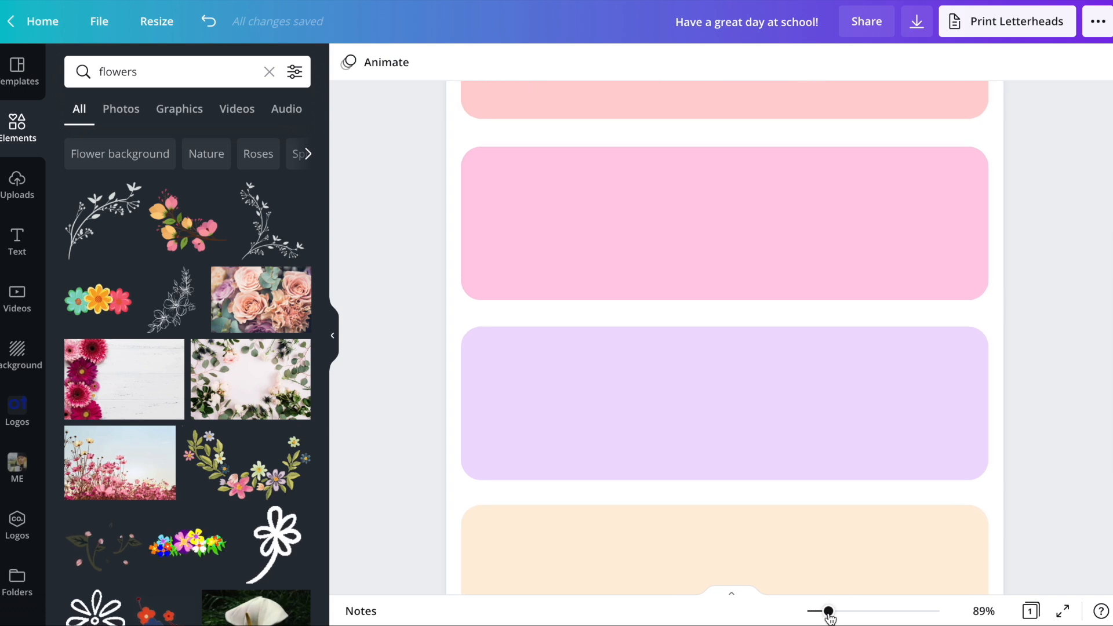
{"action": "scroll", "coordinate": [862, 310], "scroll_direction": "up", "scroll_amount": 3}
{"action": "left_click", "coordinate": [169, 108]}
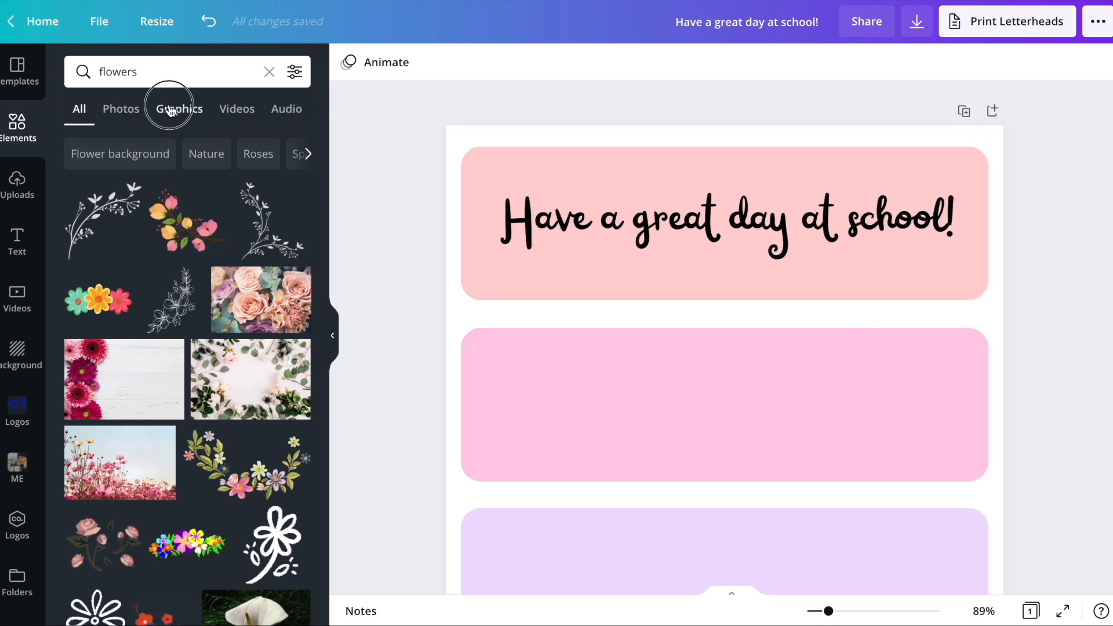
{"action": "left_click", "coordinate": [186, 229]}
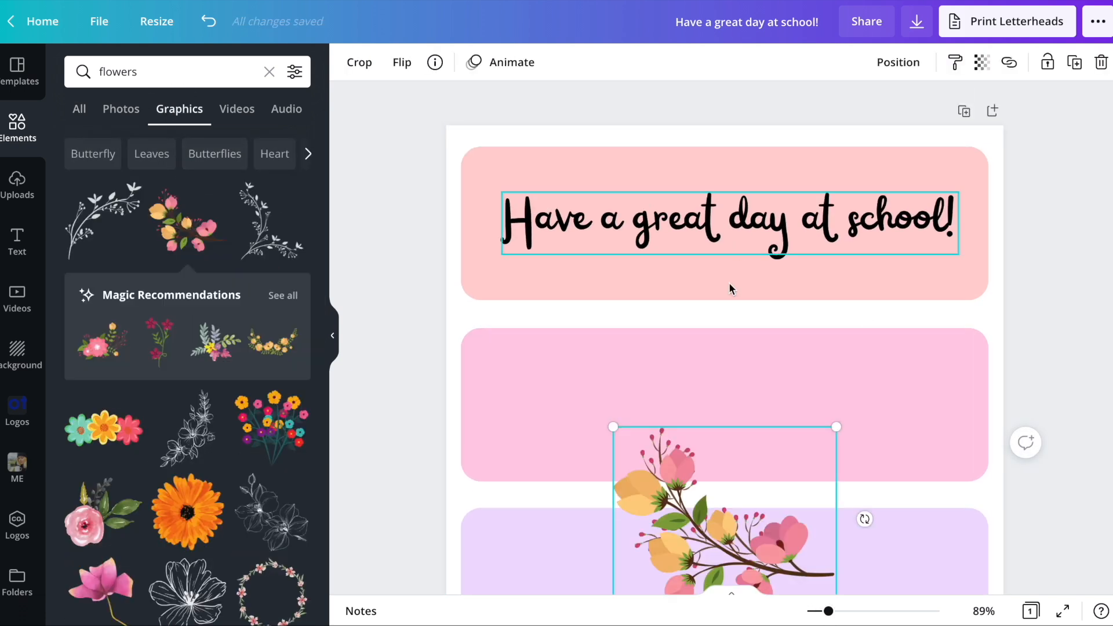
- Shrink the blossom branch at the left end of the first bar and place a horizontally flipped copy at its right end
{"action": "left_click_drag", "start_coordinate": [746, 543], "coordinate": [591, 240]}
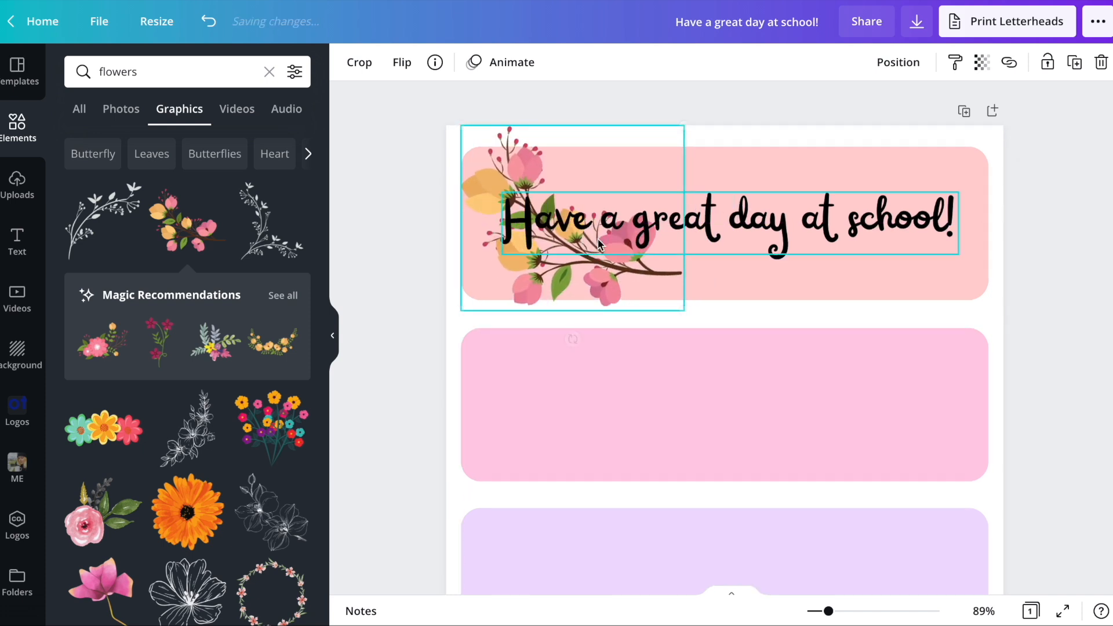
{"action": "left_click_drag", "start_coordinate": [471, 140], "coordinate": [510, 174]}
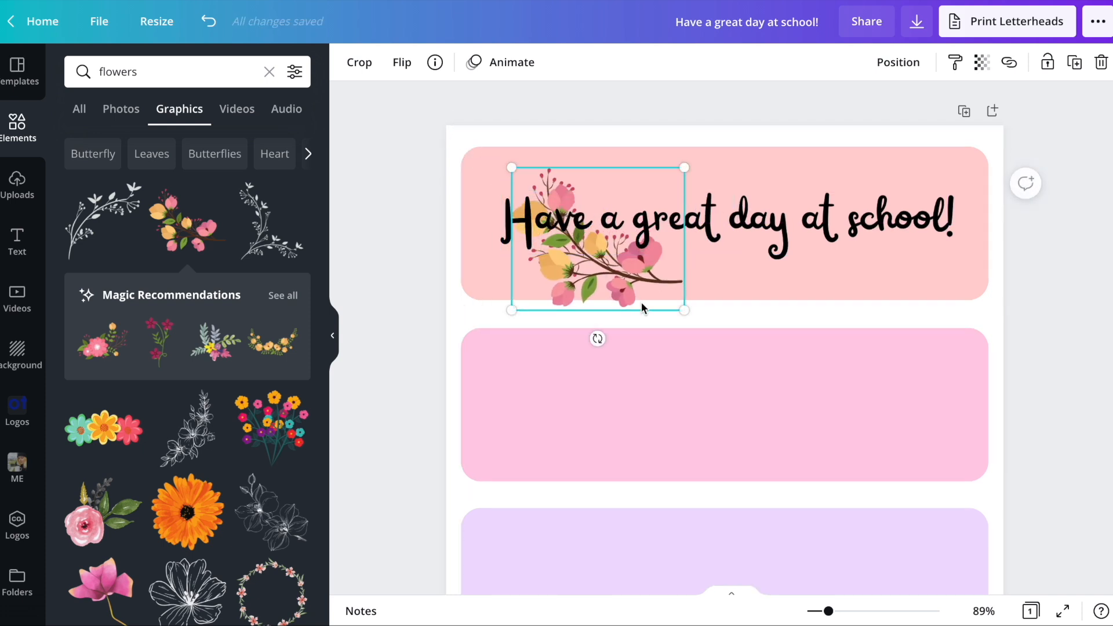
{"action": "left_click_drag", "start_coordinate": [619, 288], "coordinate": [869, 255]}
{"action": "left_click", "coordinate": [401, 62]}
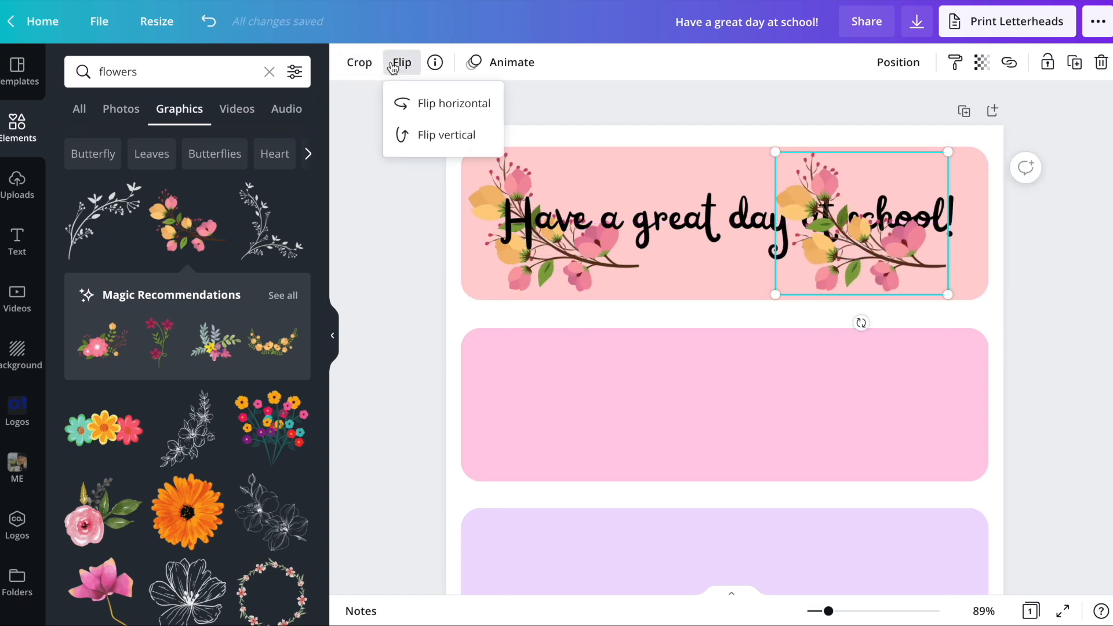
{"action": "left_click", "coordinate": [423, 104]}
{"action": "left_click_drag", "start_coordinate": [850, 265], "coordinate": [882, 259]}
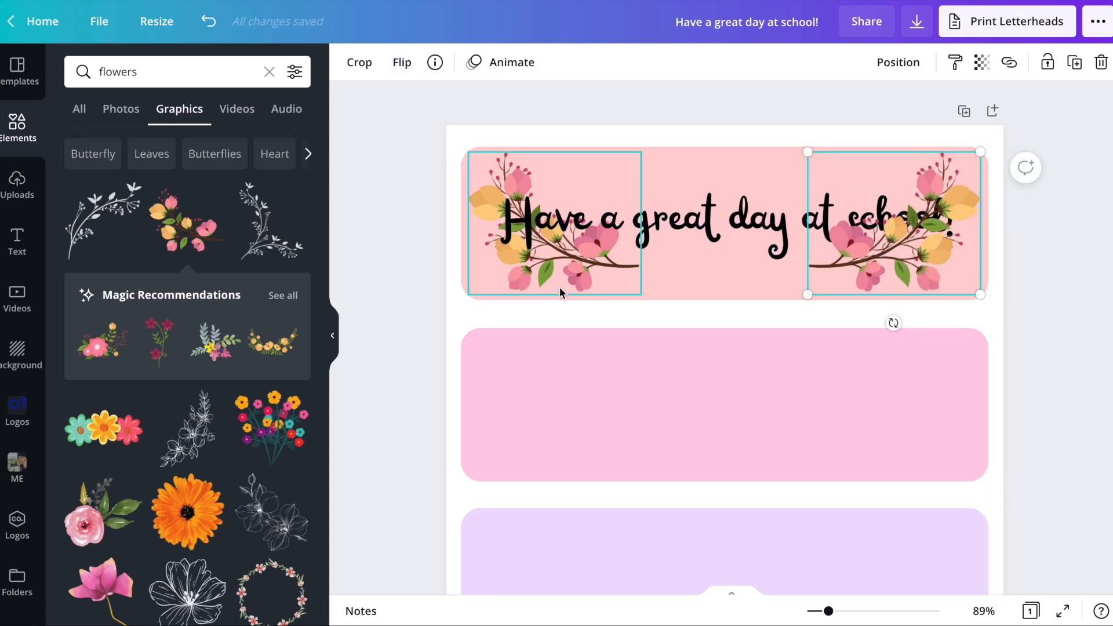
{"action": "left_click", "coordinate": [561, 275], "text": "shift"}
{"action": "left_click_drag", "start_coordinate": [561, 276], "coordinate": [562, 276]}
{"action": "left_click", "coordinate": [949, 268]}
- Bring the heading in front of the flowers and narrow its text box so it wraps onto two lines
{"action": "left_click", "coordinate": [753, 223]}
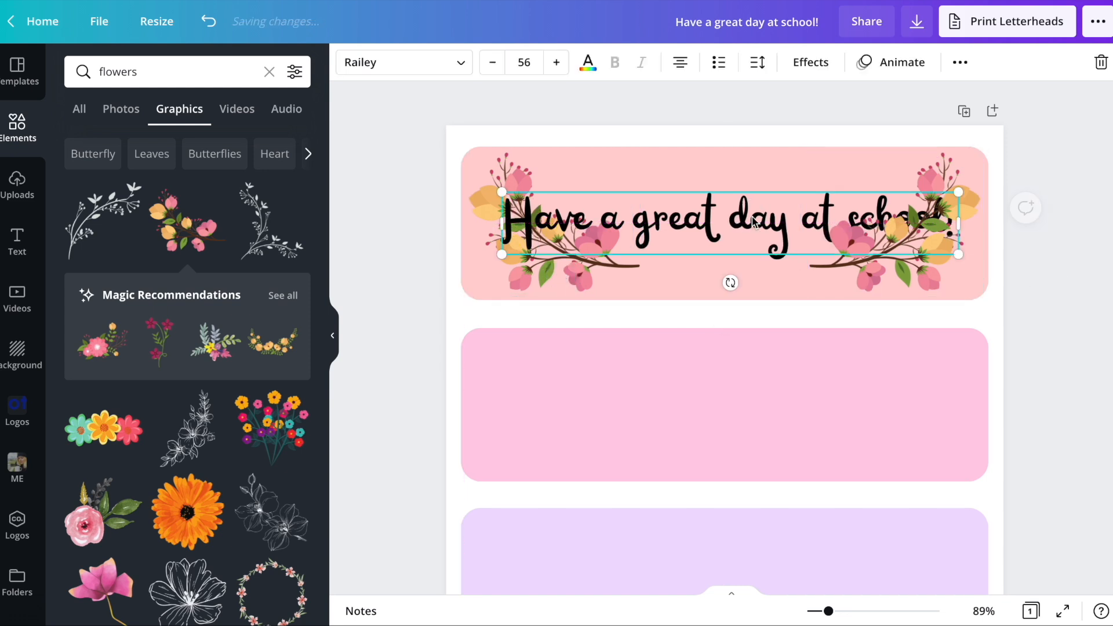
{"action": "left_click", "coordinate": [960, 62]}
{"action": "left_click", "coordinate": [794, 101]}
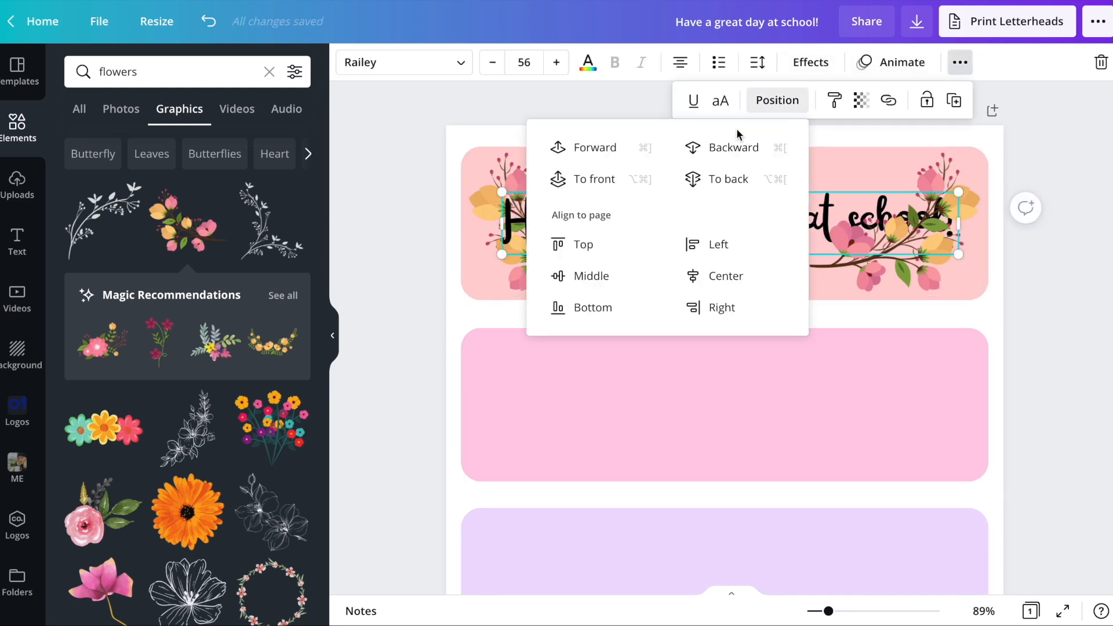
{"action": "left_click", "coordinate": [595, 179]}
{"action": "left_click", "coordinate": [1038, 263]}
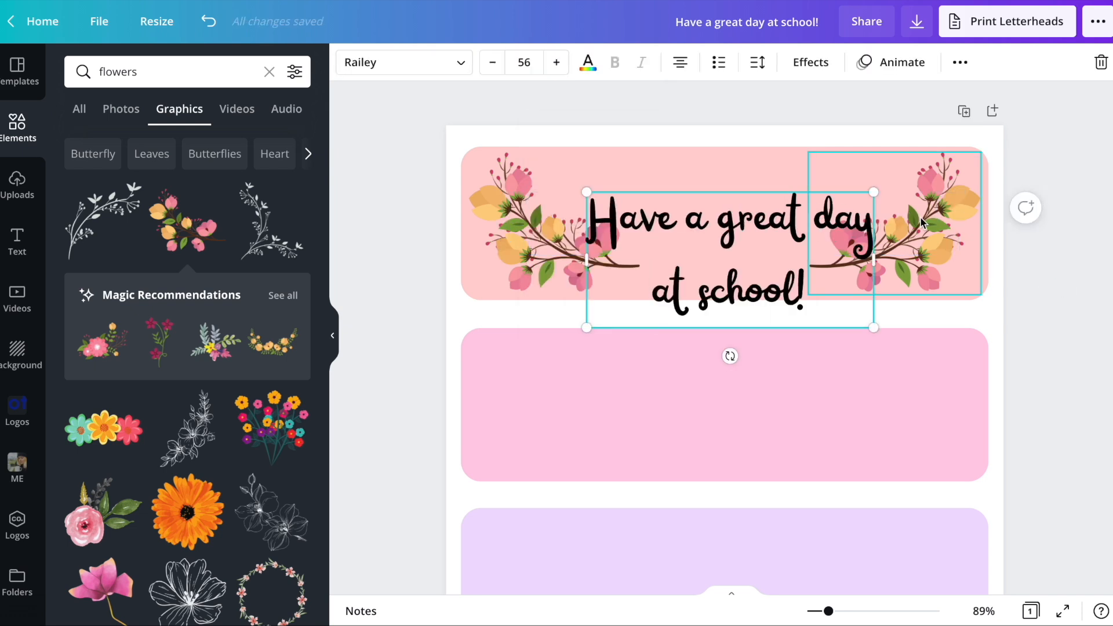
- Tighten the heading's line spacing to 0.5 and reposition the text between the two flower branches
{"action": "left_click", "coordinate": [757, 64]}
{"action": "left_click_drag", "start_coordinate": [896, 152], "coordinate": [859, 146]}
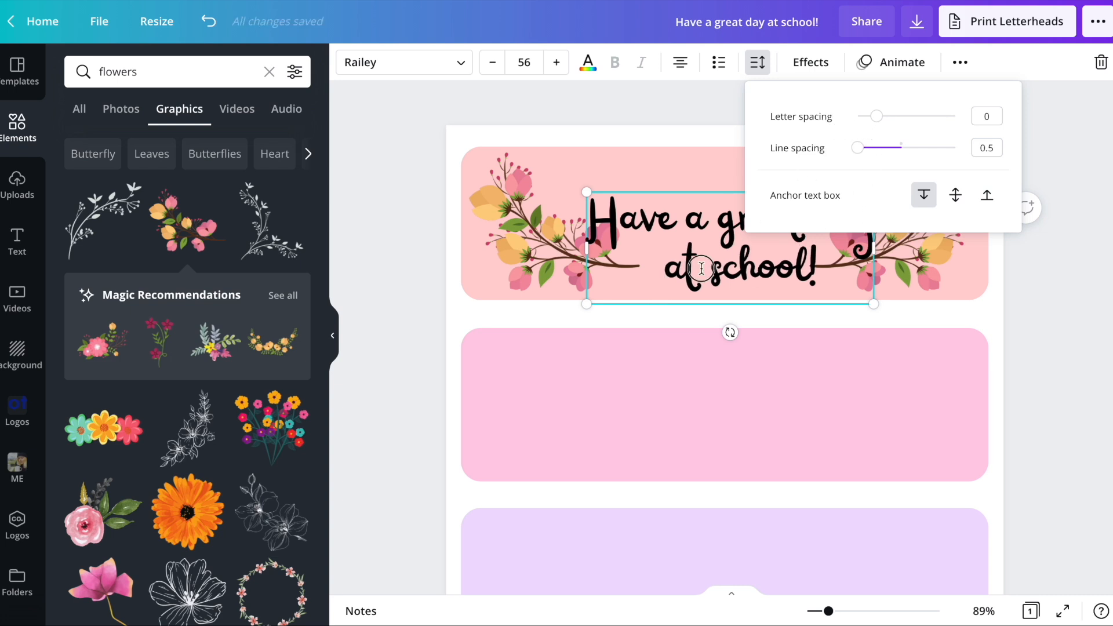
{"action": "left_click", "coordinate": [666, 166]}
{"action": "left_click", "coordinate": [701, 230]}
{"action": "left_click", "coordinate": [752, 72]}
{"action": "mouse_move", "coordinate": [781, 257]}
{"action": "left_mouse_down"}
{"action": "mouse_move", "coordinate": [761, 236]}
{"action": "mouse_move", "coordinate": [775, 244]}
{"action": "left_mouse_up"}
- Apply the Shadow effect to the heading and make the shadow white
{"action": "left_click", "coordinate": [811, 62]}
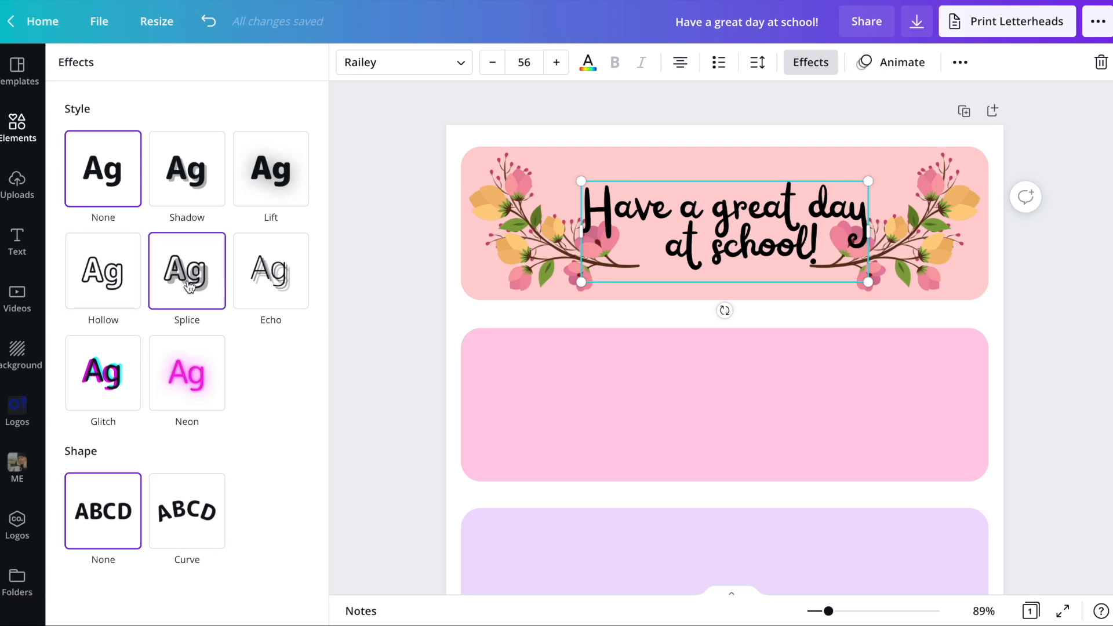
{"action": "left_click", "coordinate": [190, 183]}
{"action": "left_click", "coordinate": [297, 421]}
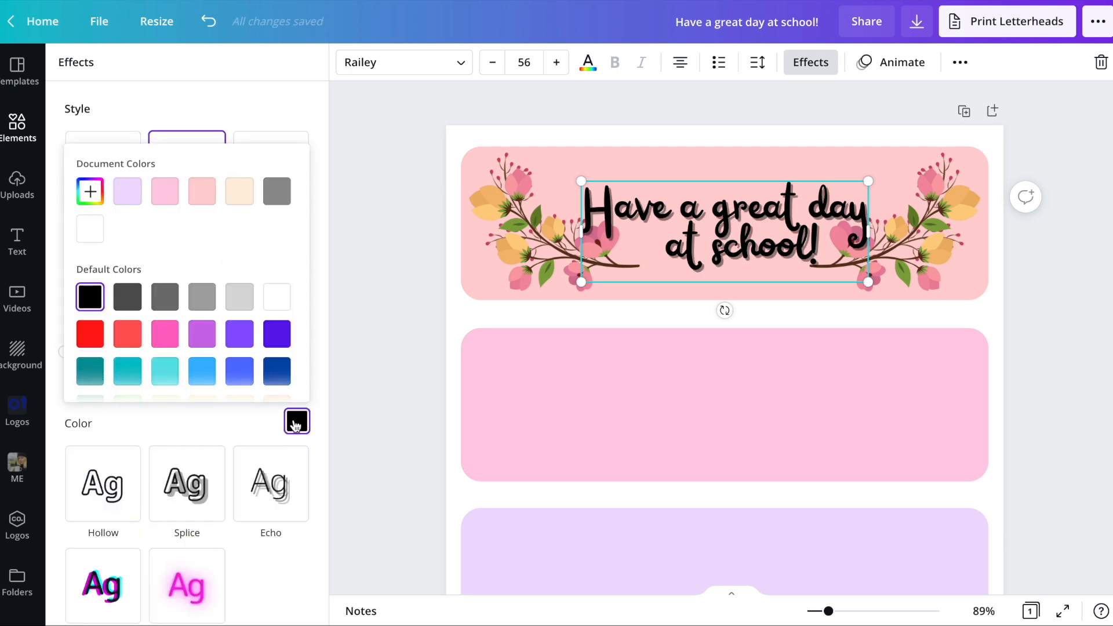
{"action": "left_click", "coordinate": [291, 293]}
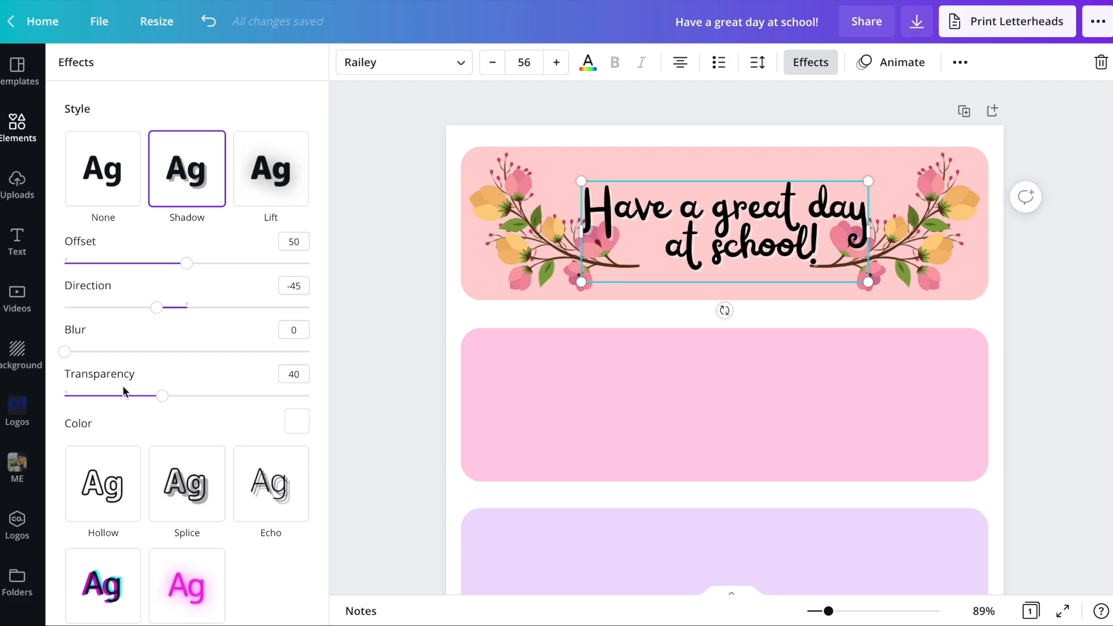
- Set the heading shadow's transparency to 100, blur to 52 and offset to 59
{"action": "left_click_drag", "start_coordinate": [164, 400], "coordinate": [253, 394]}
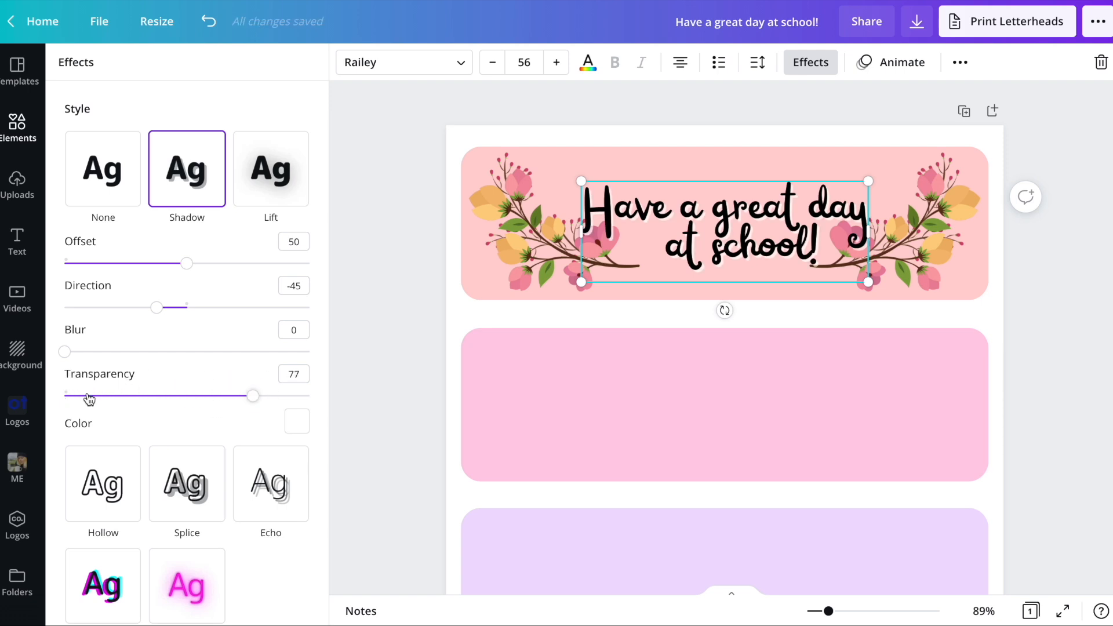
{"action": "left_click_drag", "start_coordinate": [177, 399], "coordinate": [327, 393]}
{"action": "left_click_drag", "start_coordinate": [66, 352], "coordinate": [192, 354]}
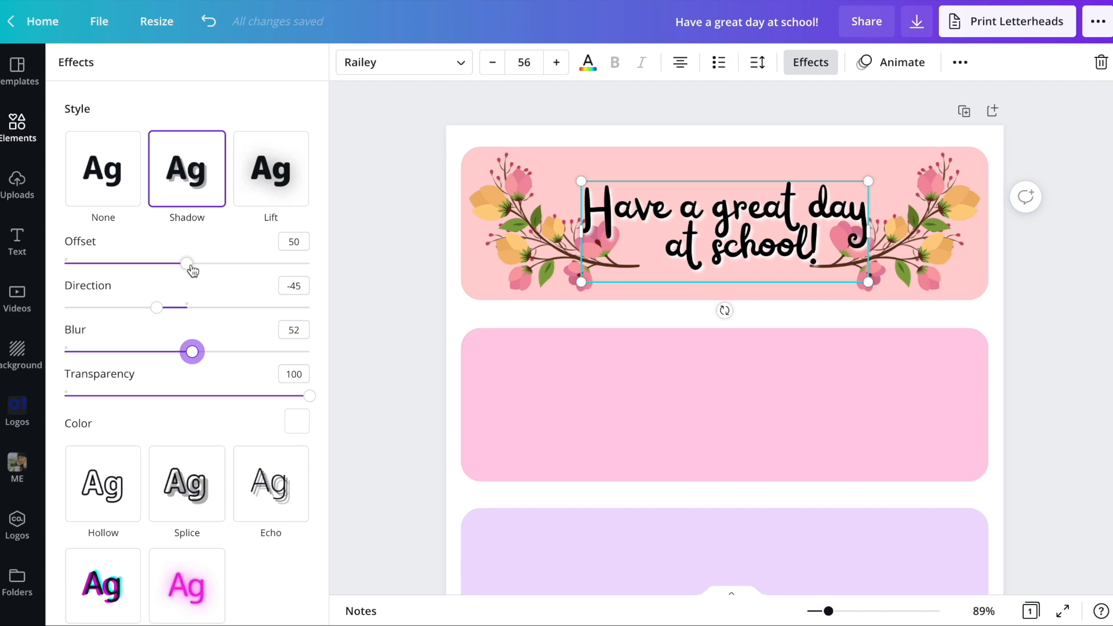
{"action": "left_click_drag", "start_coordinate": [191, 267], "coordinate": [204, 267]}
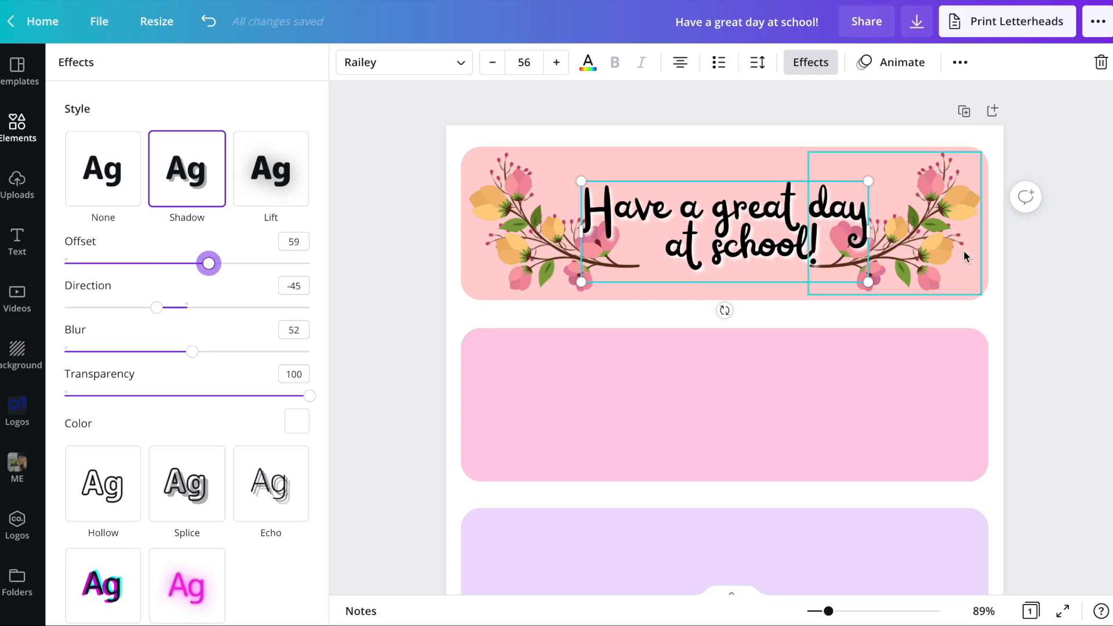
- Enlarge the heading to size 63.9 and place a copy on the second bar reading "I am smart, happy & loved!"
{"action": "left_click_drag", "start_coordinate": [865, 182], "coordinate": [906, 178]}
{"action": "left_click", "coordinate": [1054, 327]}
{"action": "left_click_drag", "start_coordinate": [753, 217], "coordinate": [727, 406]}
{"action": "key", "text": "ctrl+d"}
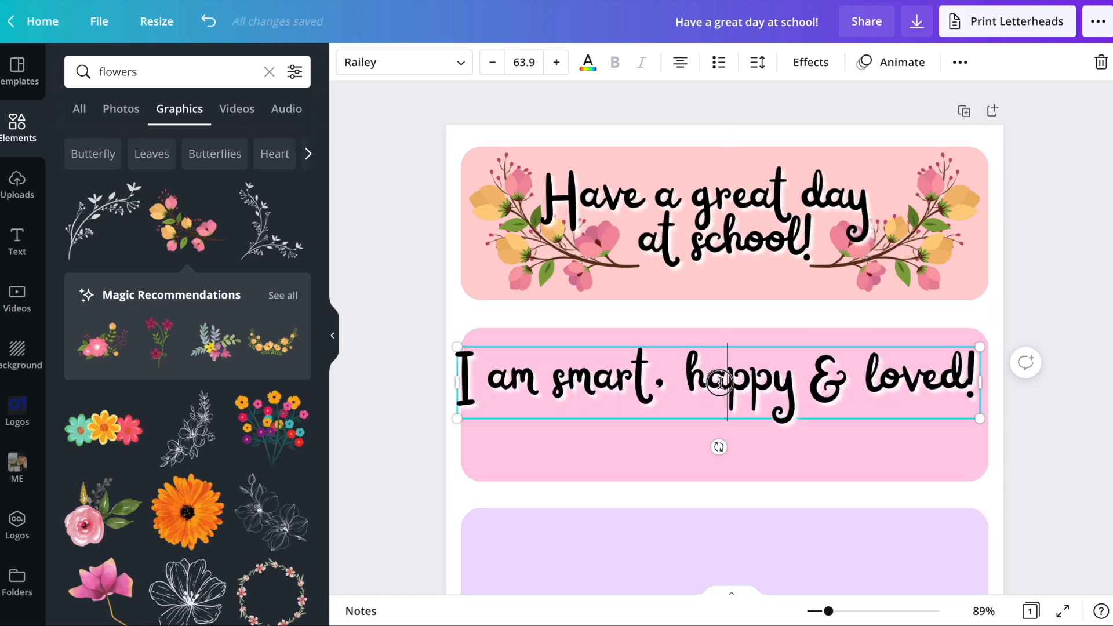
- Try several fonts on the second bar's text and settle on Fun Baking Shine
{"action": "triple_click", "coordinate": [719, 383]}
{"action": "left_click", "coordinate": [415, 69]}
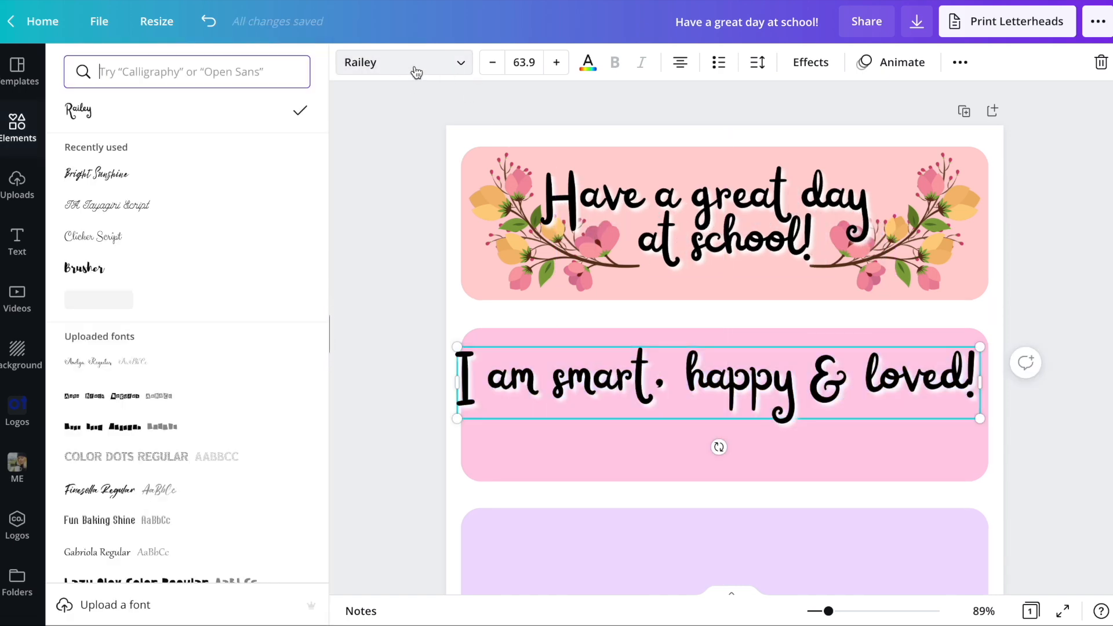
{"action": "left_click", "coordinate": [100, 174]}
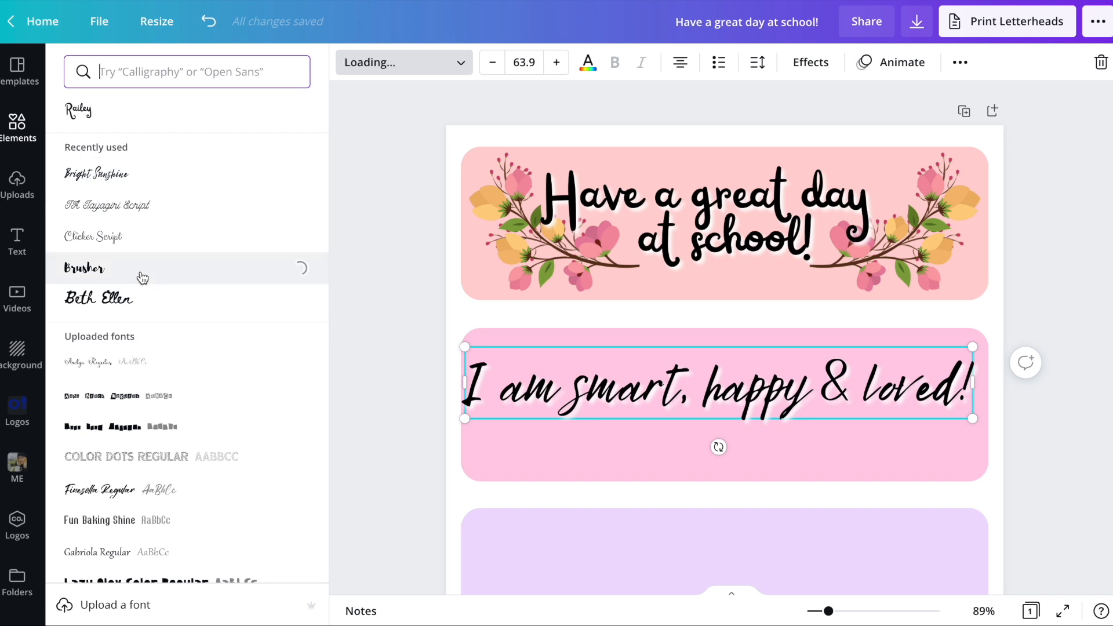
{"action": "scroll", "coordinate": [139, 285], "scroll_direction": "down", "scroll_amount": 3}
{"action": "left_click", "coordinate": [131, 255]}
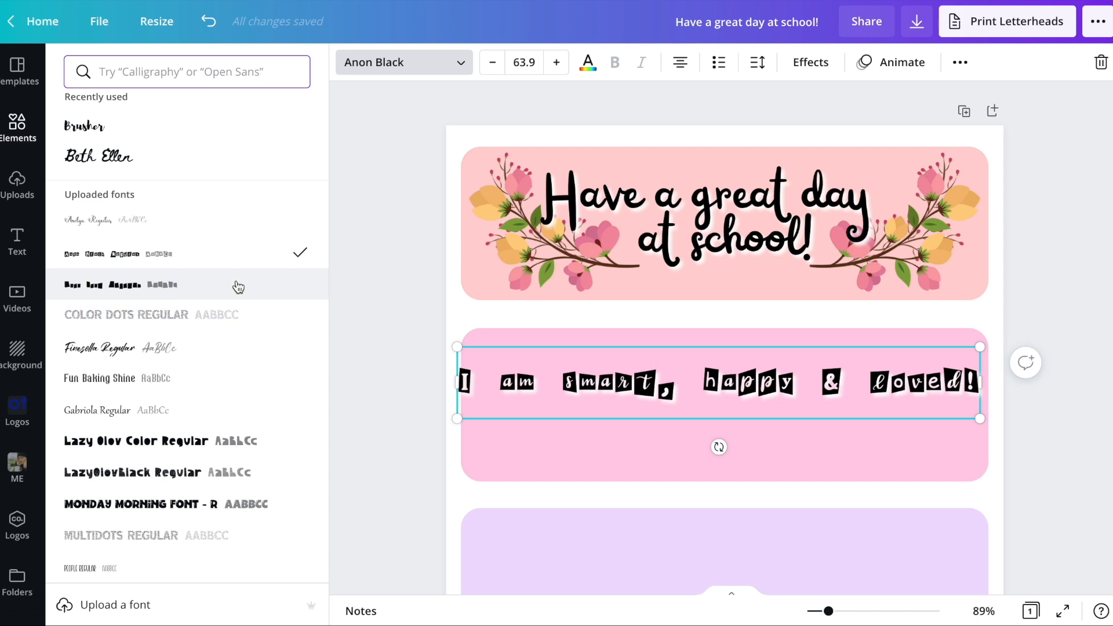
{"action": "scroll", "coordinate": [201, 283], "scroll_direction": "down", "scroll_amount": 2}
{"action": "left_click", "coordinate": [159, 274]}
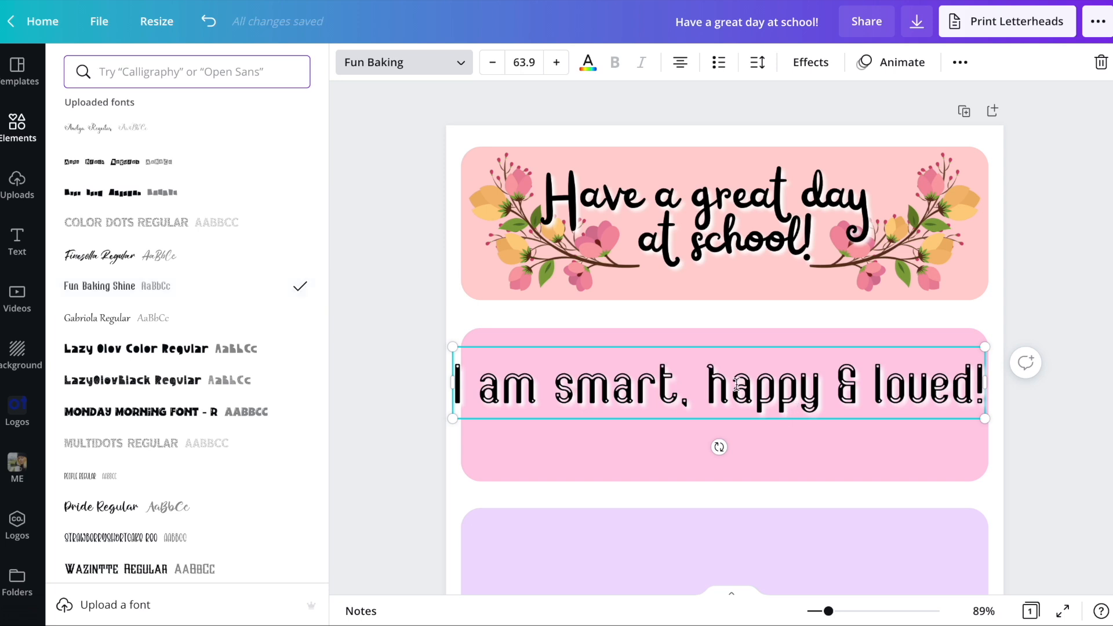
- Break the second bar's text into two lines after "smart," and center it on the bar
{"action": "left_click", "coordinate": [707, 378]}
{"action": "key", "text": "BackSpace"}
{"action": "key", "text": "Return"}
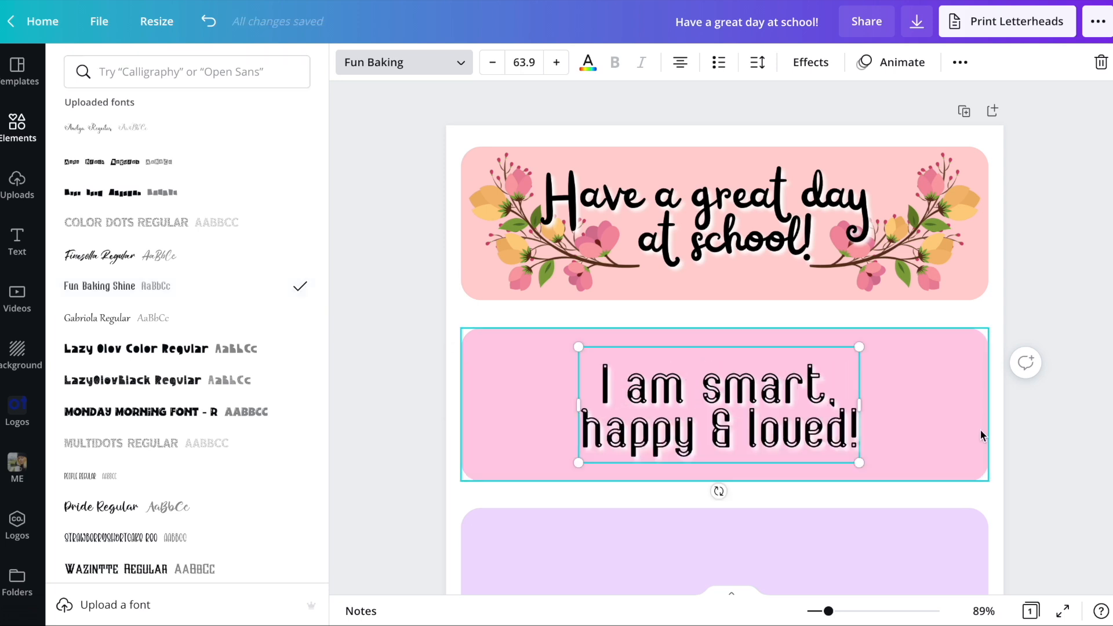
{"action": "left_click", "coordinate": [1029, 441]}
{"action": "left_click", "coordinate": [1052, 449]}
{"action": "left_click_drag", "start_coordinate": [758, 422], "coordinate": [763, 421]}
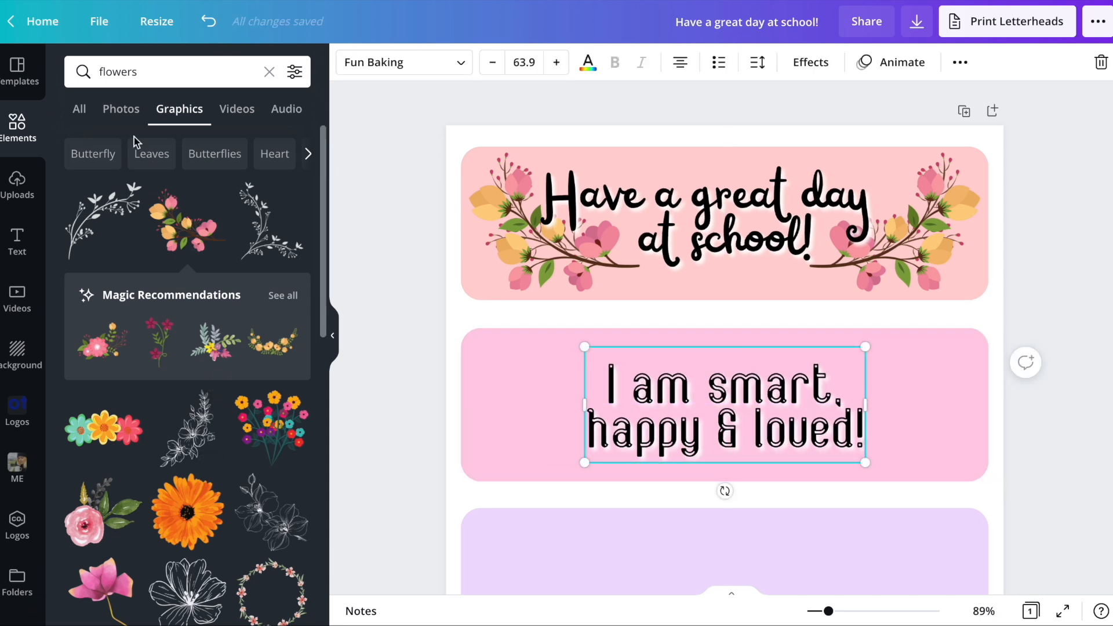
- Search the elements for "smile"
{"action": "left_click", "coordinate": [120, 73]}
{"action": "type", "text": "smile"}
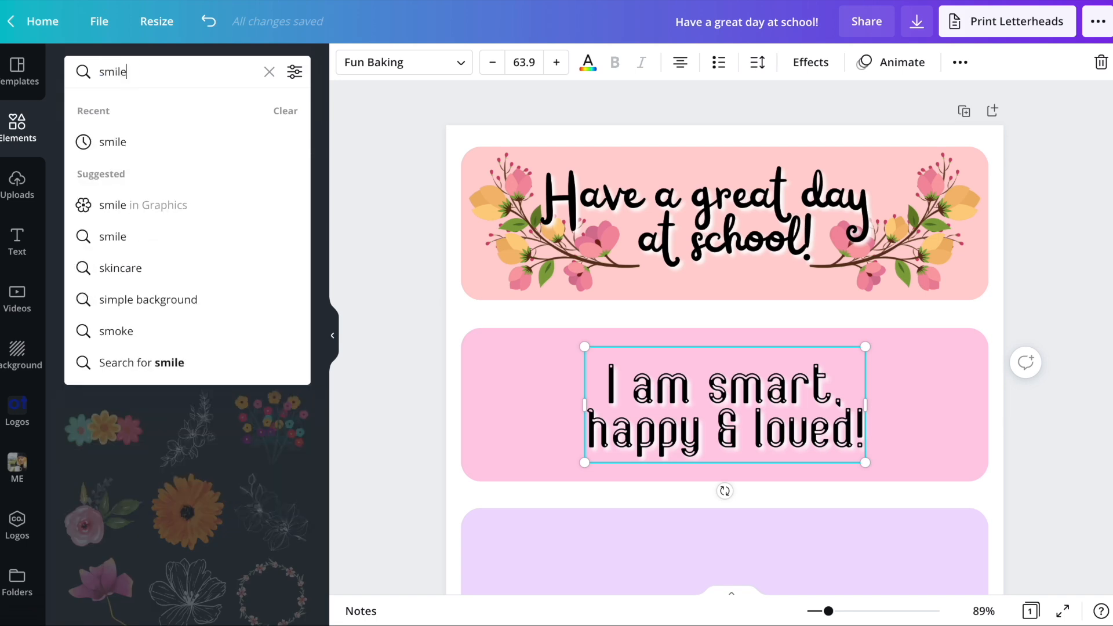
{"action": "key", "text": "Return"}
- Try a small smiling sun beside the second bar's text in white and in black, and delete it
{"action": "left_click", "coordinate": [98, 299]}
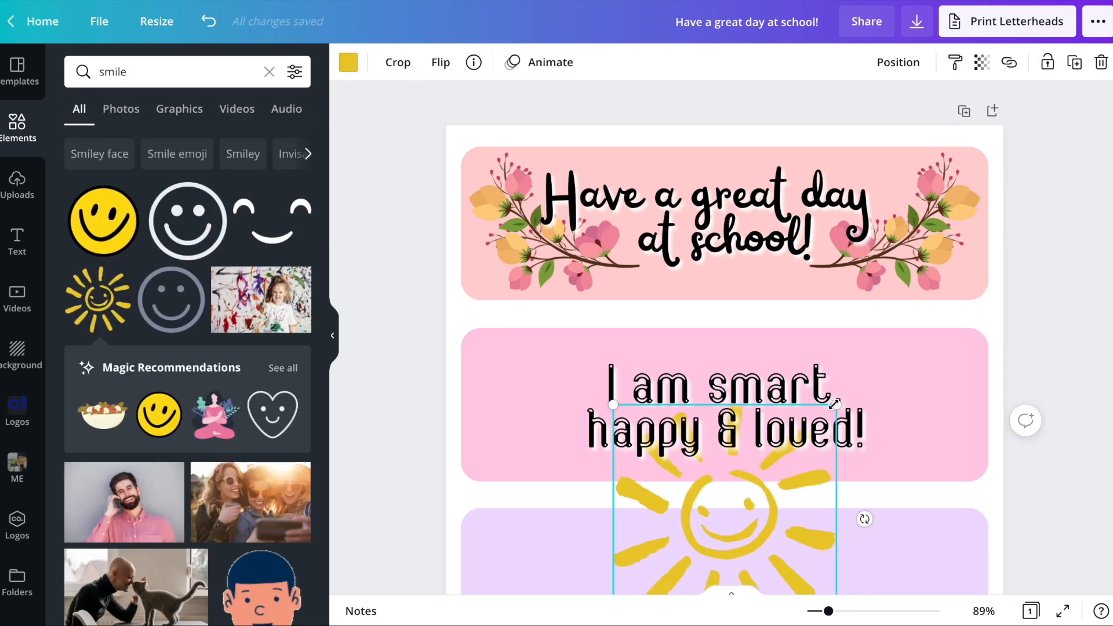
{"action": "left_click_drag", "start_coordinate": [836, 404], "coordinate": [698, 512]}
{"action": "left_click_drag", "start_coordinate": [658, 553], "coordinate": [522, 393]}
{"action": "left_click", "coordinate": [348, 63]}
{"action": "left_click", "coordinate": [134, 195]}
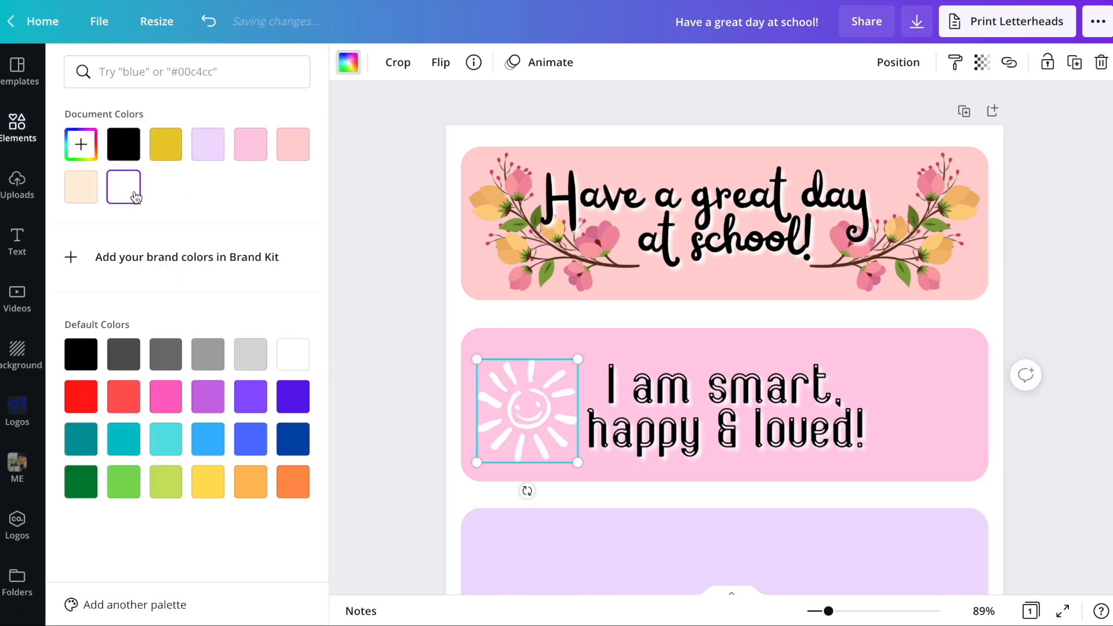
{"action": "left_click", "coordinate": [120, 155]}
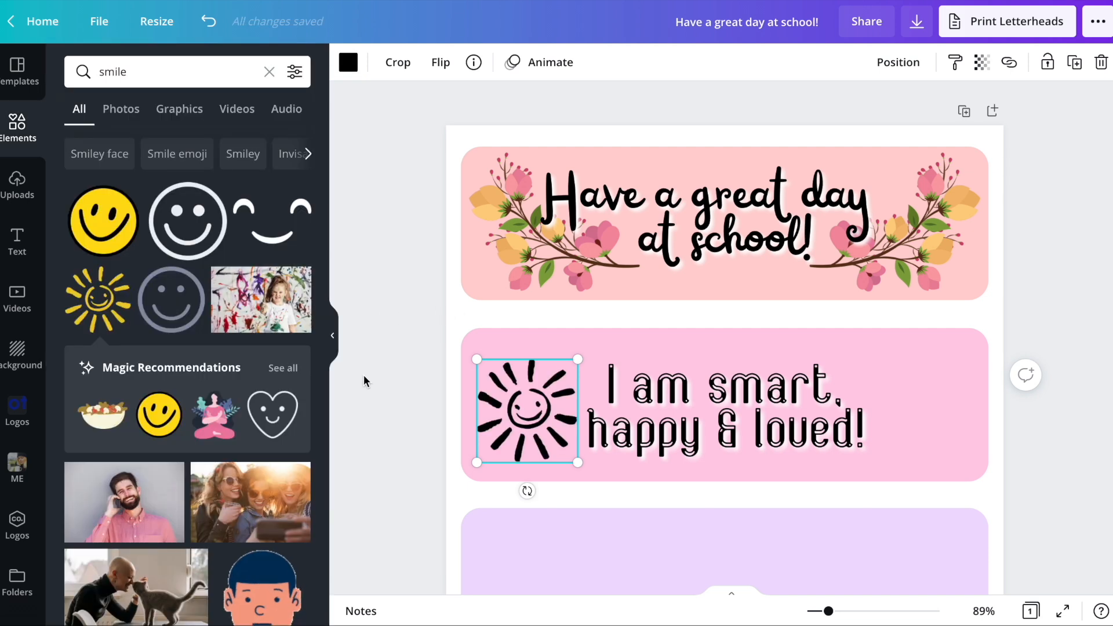
{"action": "key", "text": "Delete"}
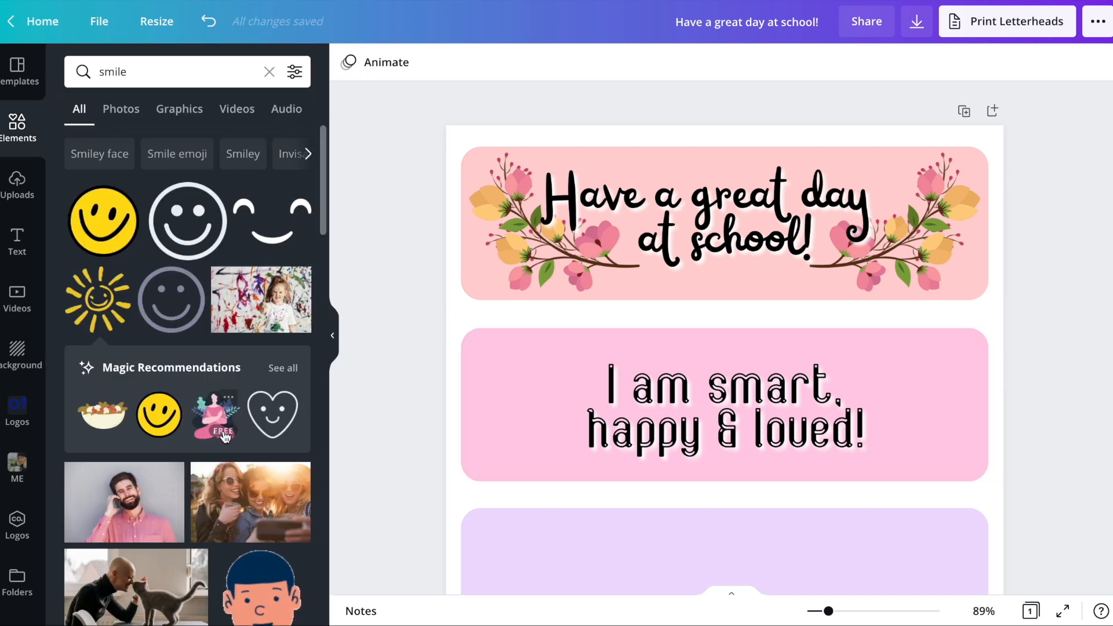
- Add the laughing face graphic, shrink it onto the second bar's left end, and shift the text right to make room
{"action": "scroll", "coordinate": [164, 146], "scroll_direction": "down", "scroll_amount": 1}
{"action": "left_click", "coordinate": [182, 109]}
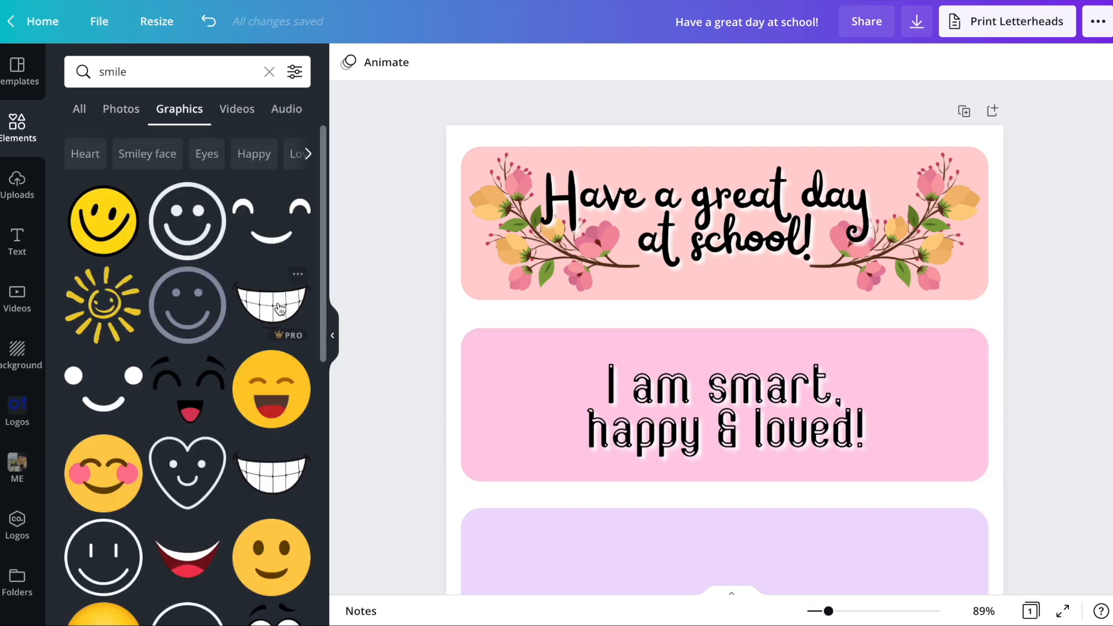
{"action": "left_click", "coordinate": [197, 391]}
{"action": "left_click_drag", "start_coordinate": [738, 560], "coordinate": [599, 433]}
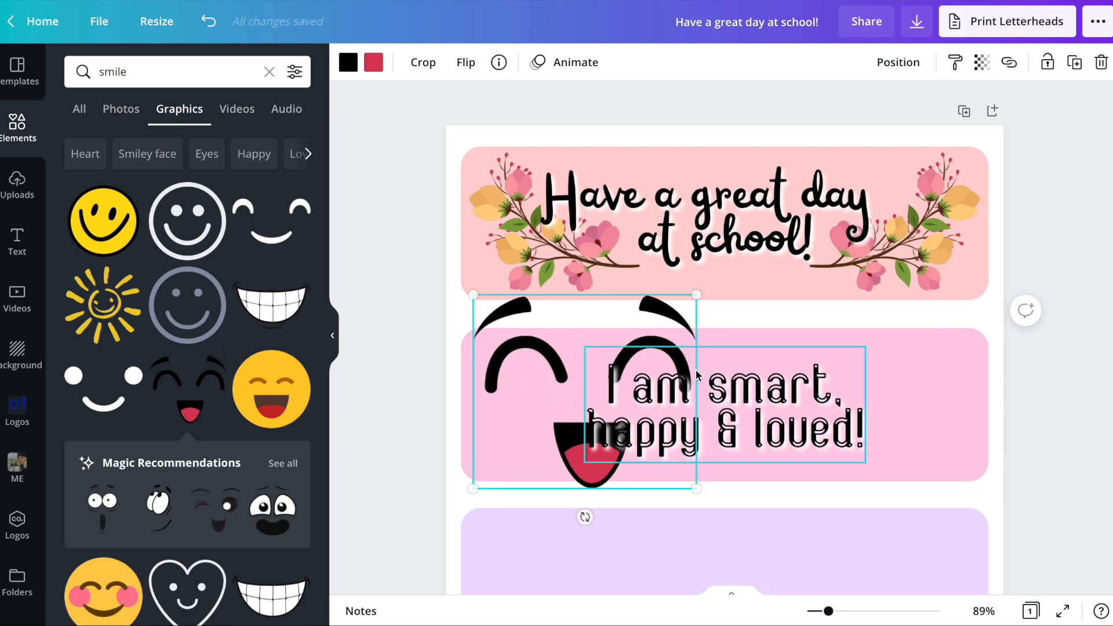
{"action": "left_click_drag", "start_coordinate": [696, 295], "coordinate": [598, 379]}
{"action": "left_click_drag", "start_coordinate": [544, 472], "coordinate": [551, 440]}
{"action": "left_click_drag", "start_coordinate": [720, 430], "coordinate": [750, 432]}
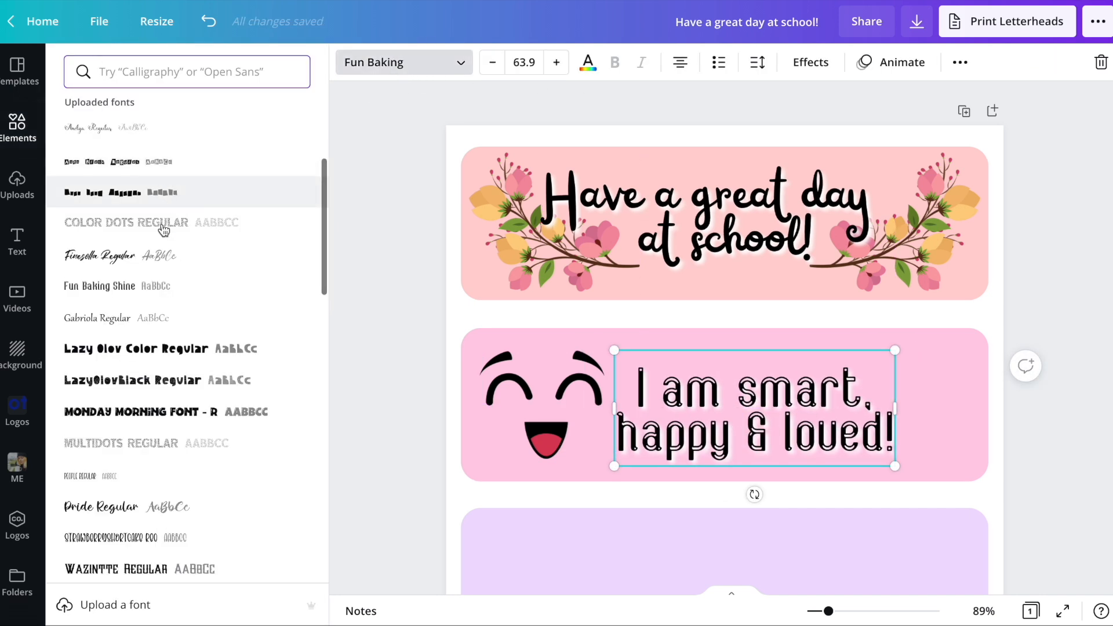
- Search the fonts for "wide", try Paalalabas Wide and Lexend Tera, and set the second bar's text in Ultra
{"action": "scroll", "coordinate": [166, 288], "scroll_direction": "down", "scroll_amount": 2}
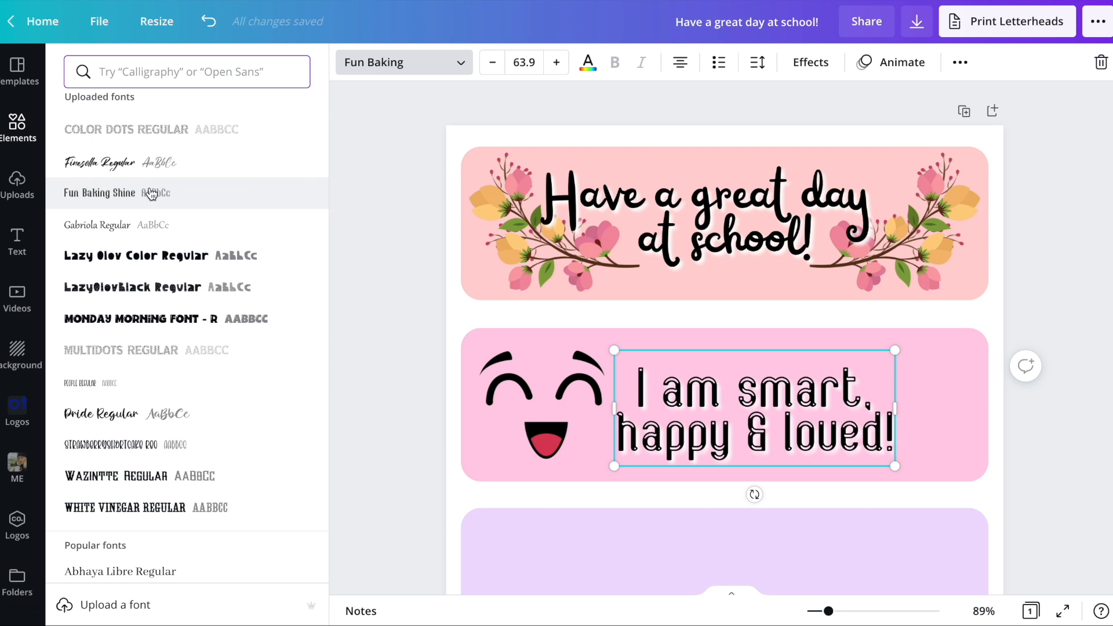
{"action": "left_click", "coordinate": [137, 85]}
{"action": "type", "text": "wide"}
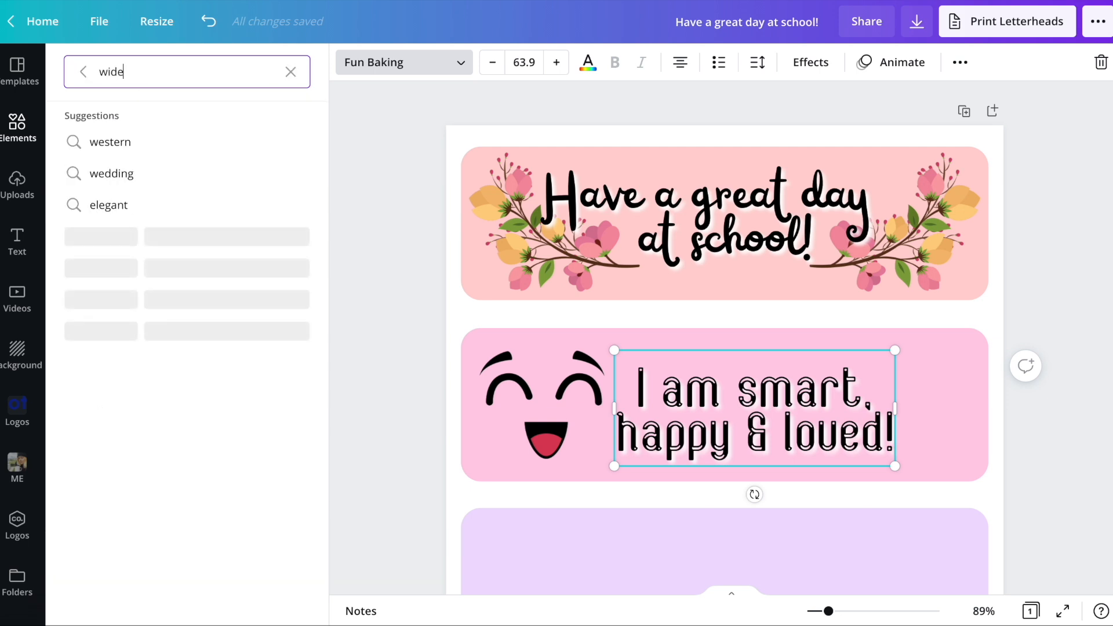
{"action": "key", "text": "Return"}
{"action": "left_click", "coordinate": [160, 204]}
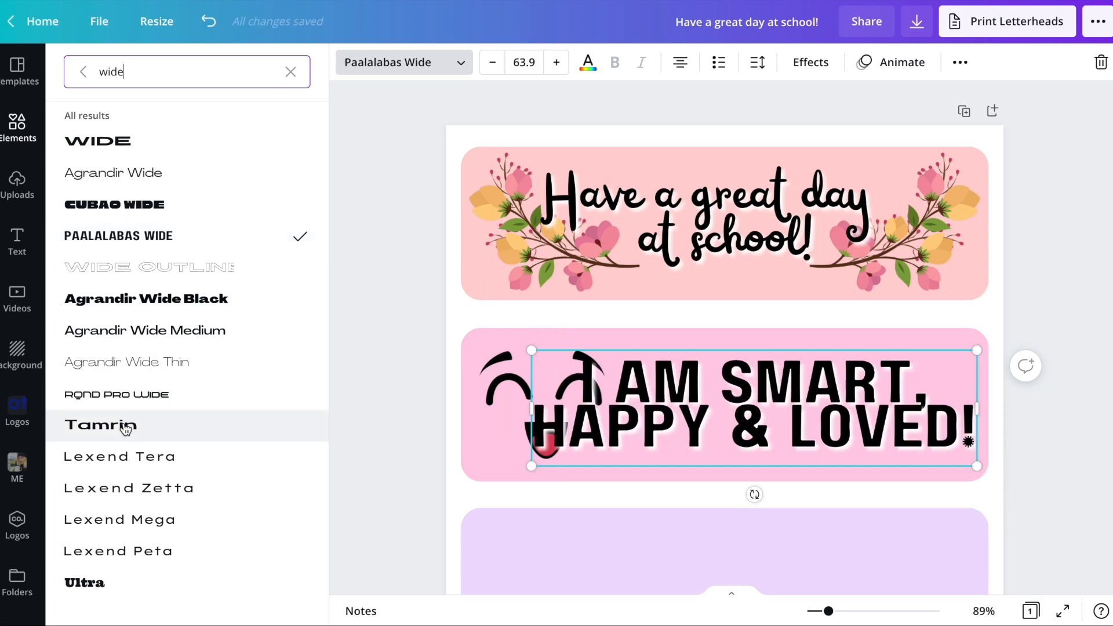
{"action": "left_click", "coordinate": [136, 458]}
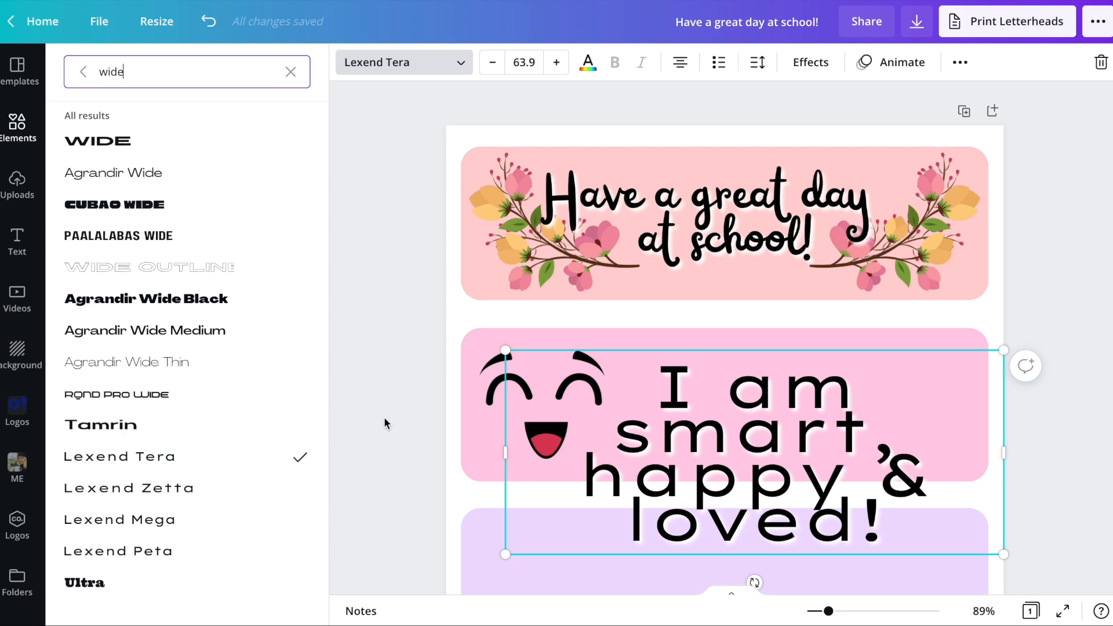
{"action": "scroll", "coordinate": [170, 370], "scroll_direction": "down", "scroll_amount": 4}
{"action": "left_click", "coordinate": [116, 344]}
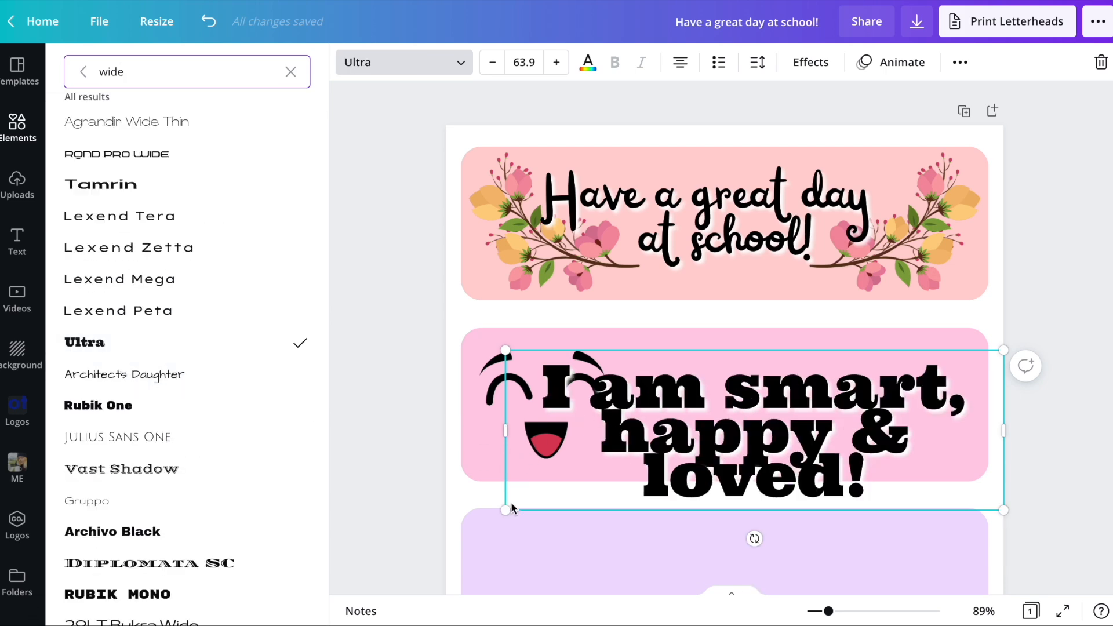
- Shrink the second bar's text to size 45.7 on three more widely spaced lines, and balance the face and text across the bar
{"action": "left_click_drag", "start_coordinate": [524, 491], "coordinate": [641, 455]}
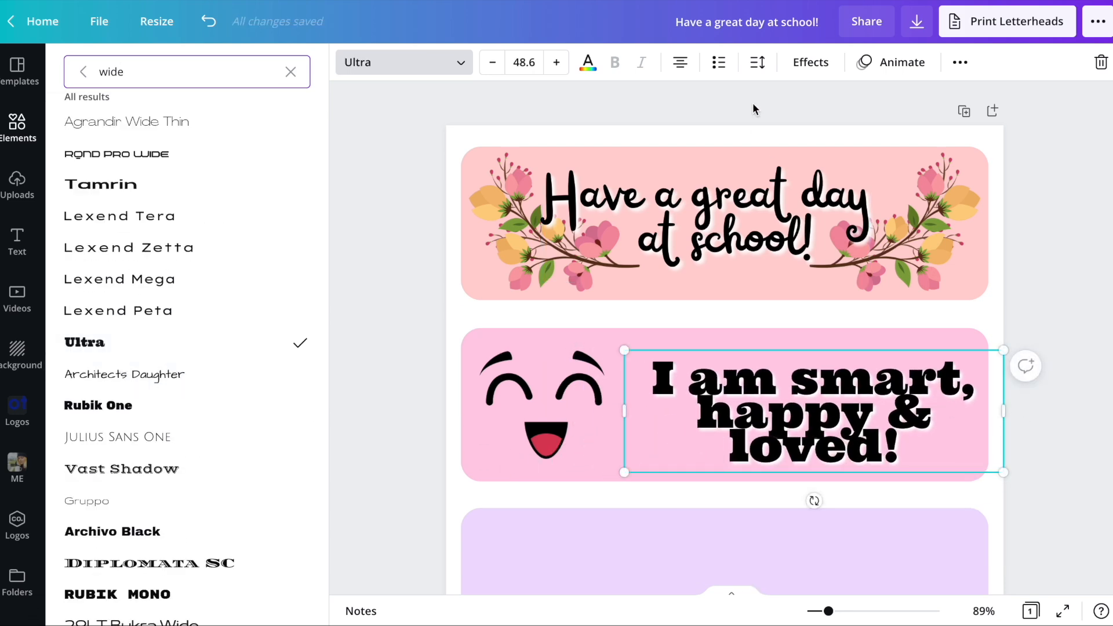
{"action": "left_click", "coordinate": [757, 62]}
{"action": "left_click_drag", "start_coordinate": [869, 148], "coordinate": [883, 148]}
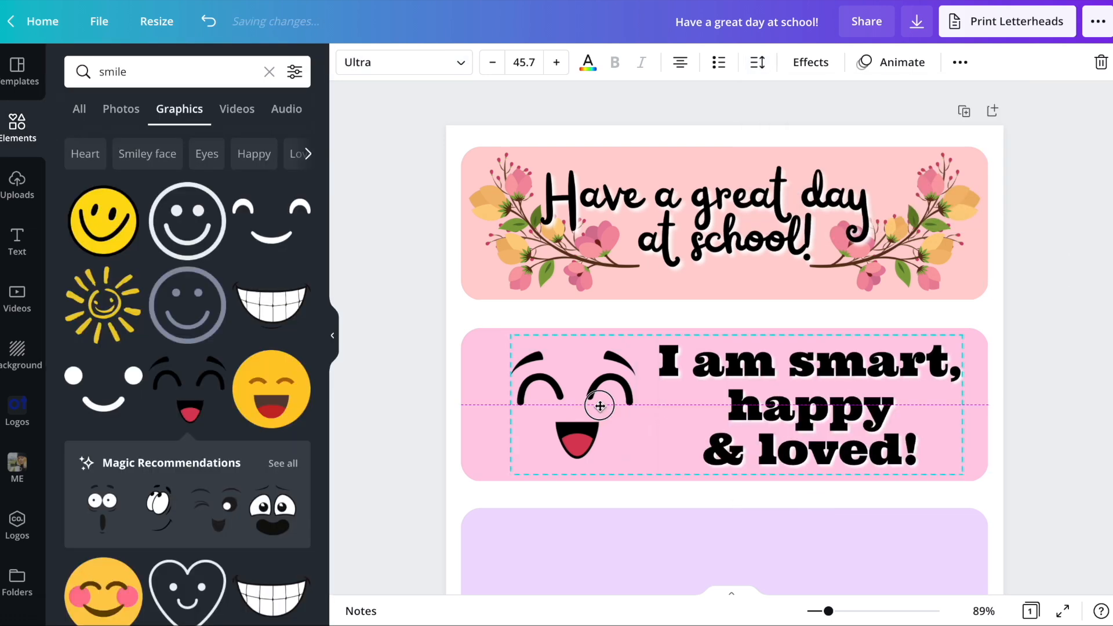
{"action": "left_click_drag", "start_coordinate": [601, 403], "coordinate": [591, 407]}
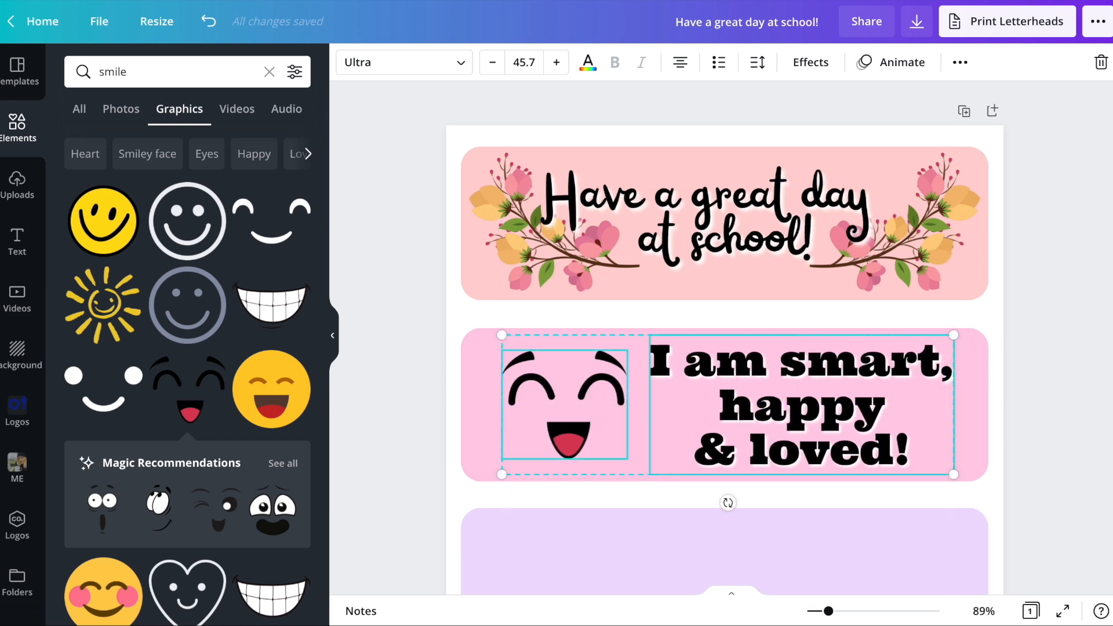
{"action": "left_click", "coordinate": [1056, 407]}
- Duplicate the first bar's text onto the lavender bar and reword it as "Good luck on your test! Love, Mom!"
{"action": "scroll", "coordinate": [996, 351], "scroll_direction": "down", "scroll_amount": 2}
{"action": "scroll", "coordinate": [996, 352], "scroll_direction": "down", "scroll_amount": 1}
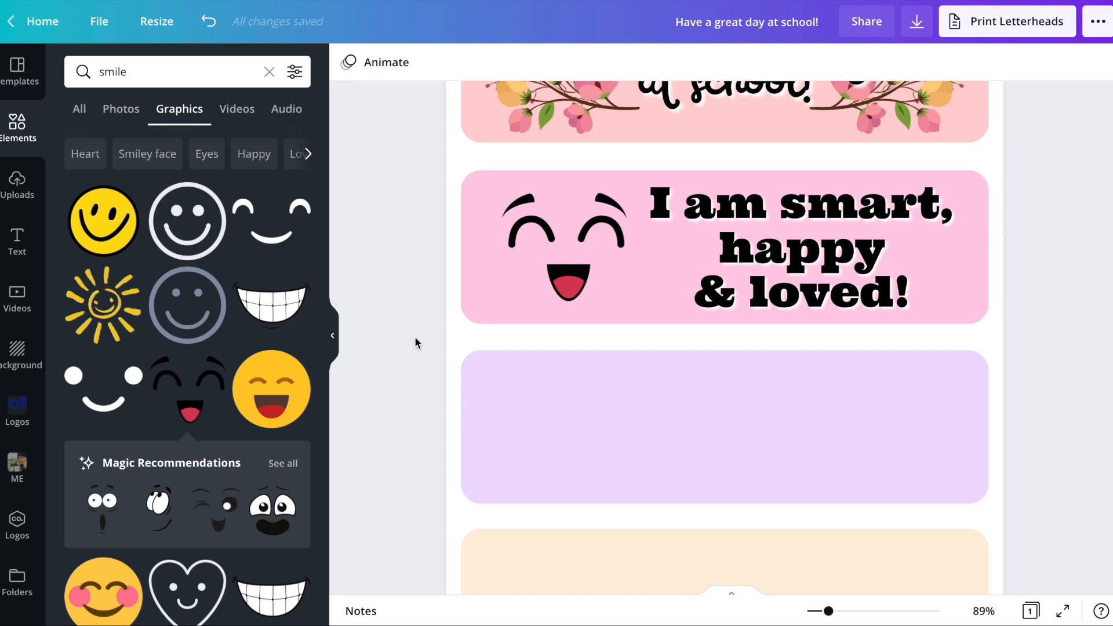
{"action": "scroll", "coordinate": [415, 339], "scroll_direction": "up", "scroll_amount": 1}
{"action": "scroll", "coordinate": [415, 339], "scroll_direction": "up", "scroll_amount": 1}
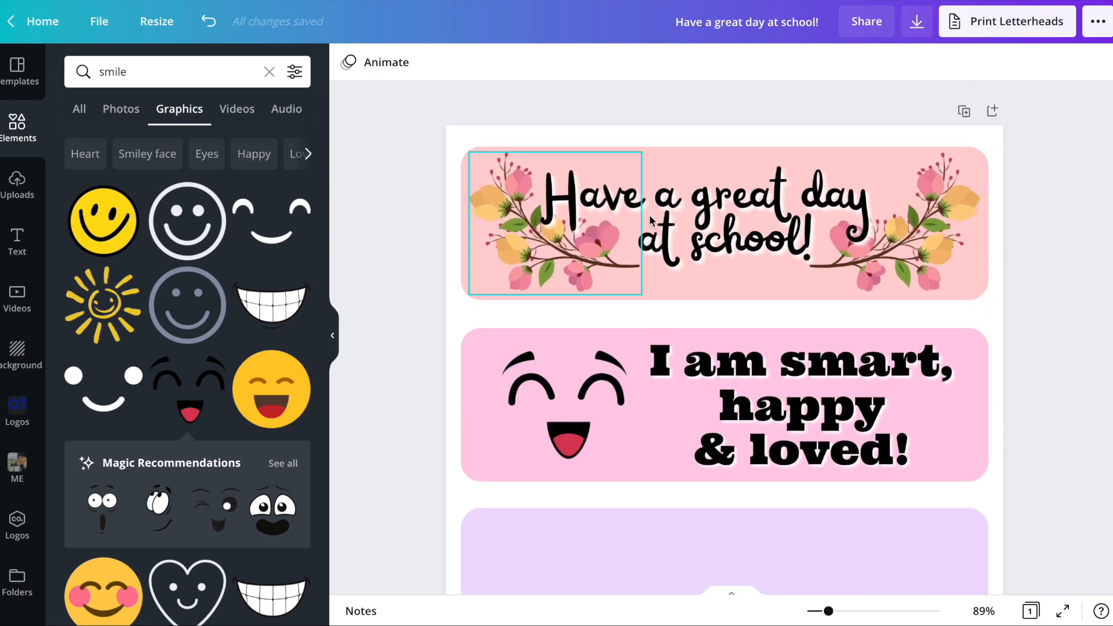
{"action": "left_click", "coordinate": [743, 213]}
{"action": "scroll", "coordinate": [743, 213], "scroll_direction": "down", "scroll_amount": 1}
{"action": "scroll", "coordinate": [707, 226], "scroll_direction": "down", "scroll_amount": 5}
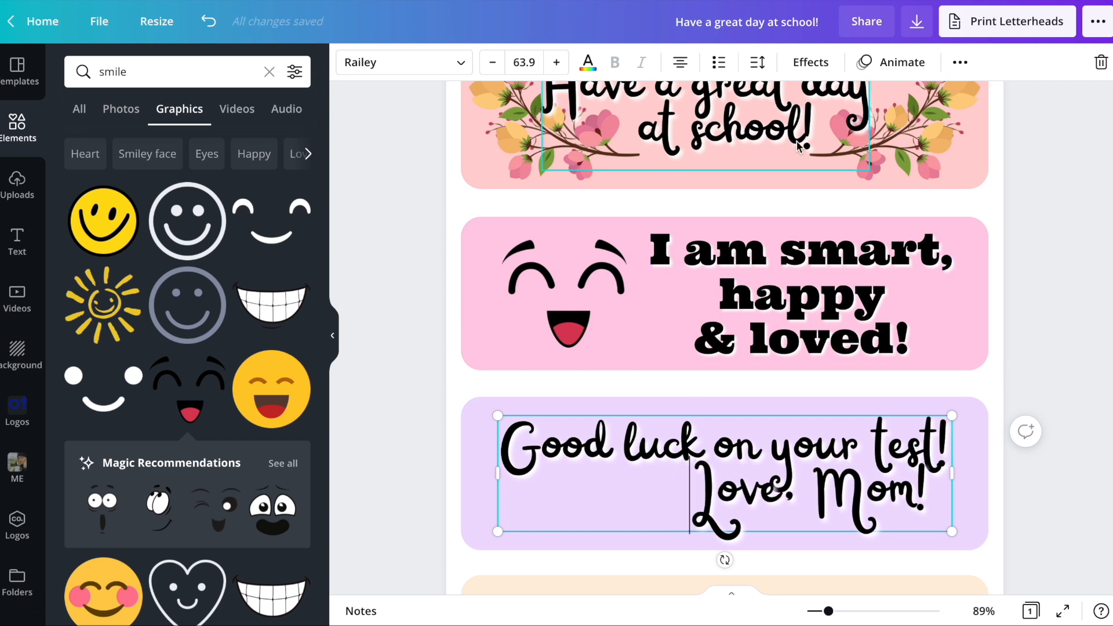
- Increase the line spacing of the lavender bar's text and move the text up slightly to fit inside the bar
{"action": "left_click", "coordinate": [756, 63]}
{"action": "left_click_drag", "start_coordinate": [872, 150], "coordinate": [888, 149]}
{"action": "left_click", "coordinate": [1068, 493]}
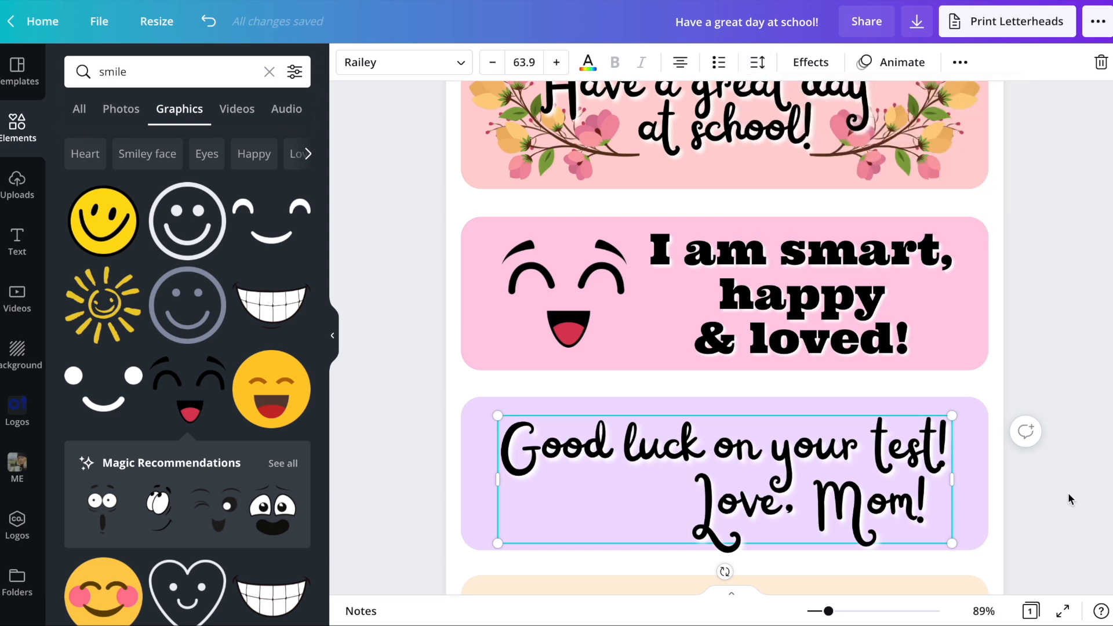
{"action": "left_click_drag", "start_coordinate": [872, 480], "coordinate": [872, 474]}
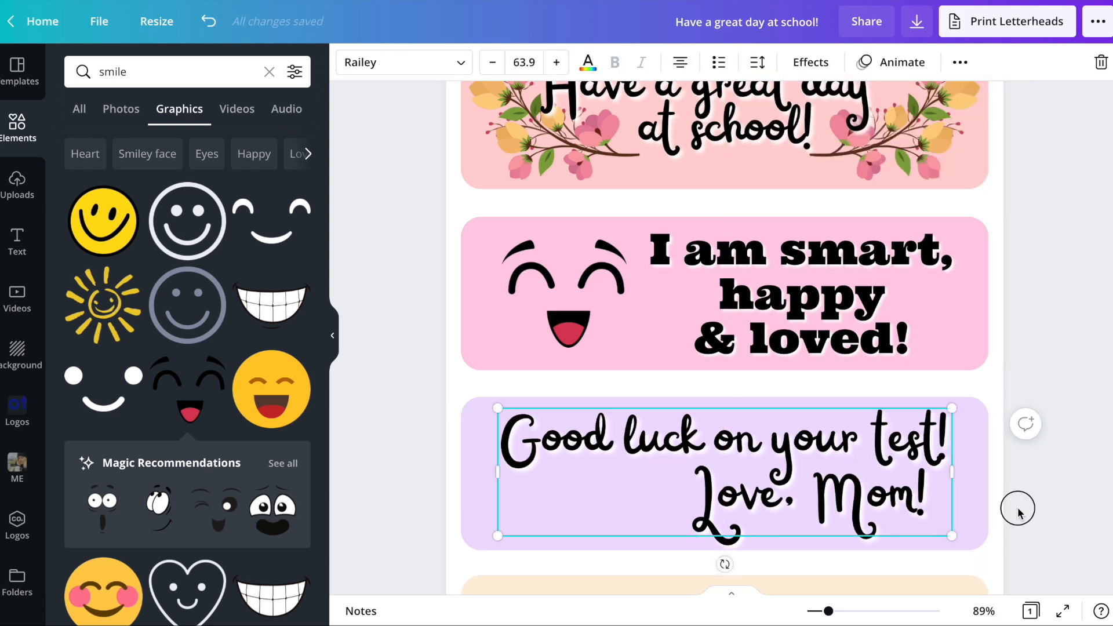
{"action": "left_click", "coordinate": [1016, 507]}
- Search the elements for "test" and limit the results to graphics
{"action": "left_click", "coordinate": [139, 75]}
{"action": "type", "text": "test"}
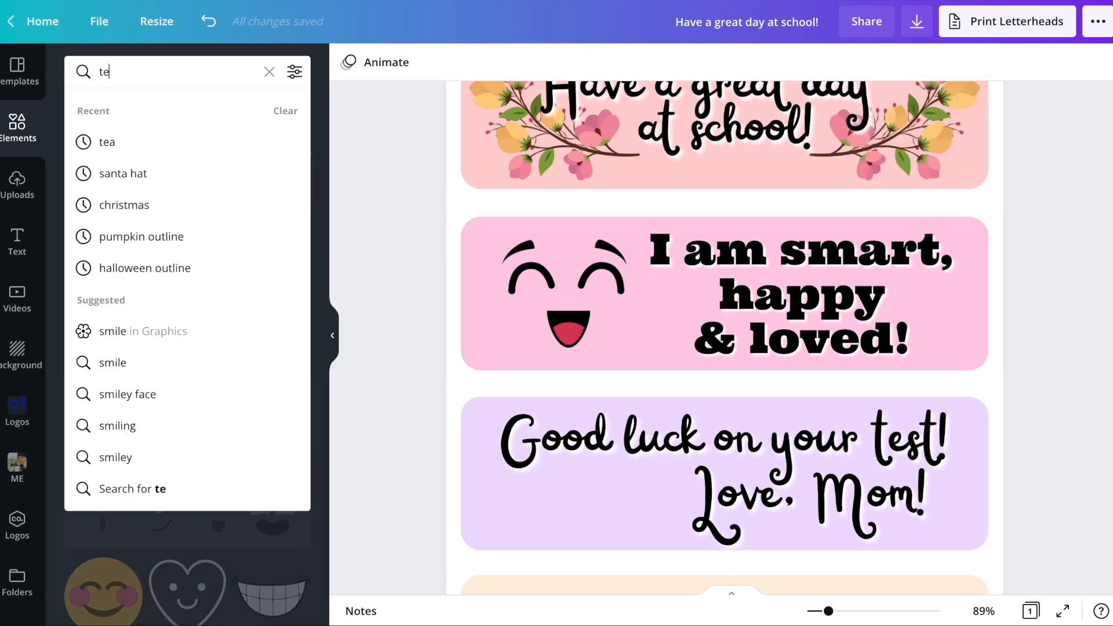
{"action": "key", "text": "Return"}
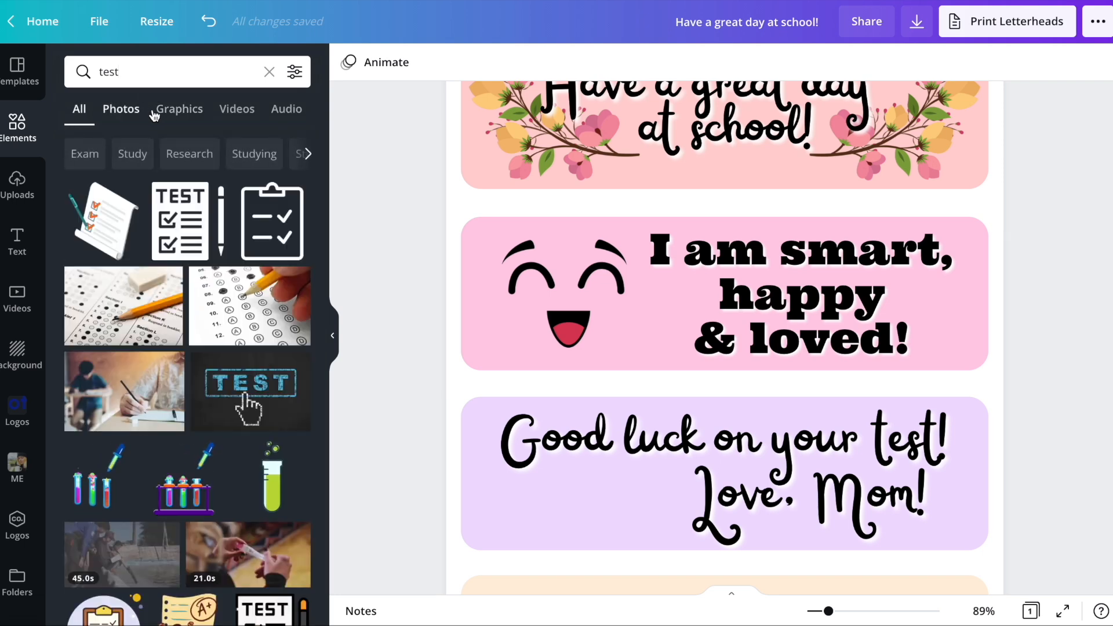
{"action": "left_click", "coordinate": [172, 110]}
- Add the A+ test paper graphic, shrink it onto the lavender bar's left end, and recolor its paper white
{"action": "left_click", "coordinate": [187, 304]}
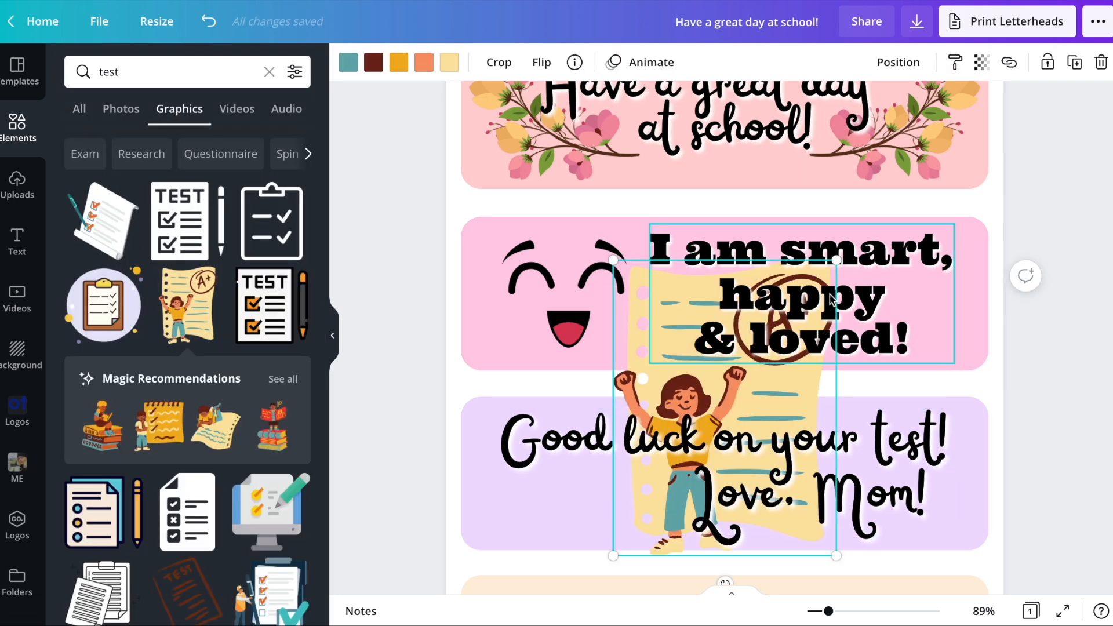
{"action": "left_click_drag", "start_coordinate": [832, 348], "coordinate": [665, 443]}
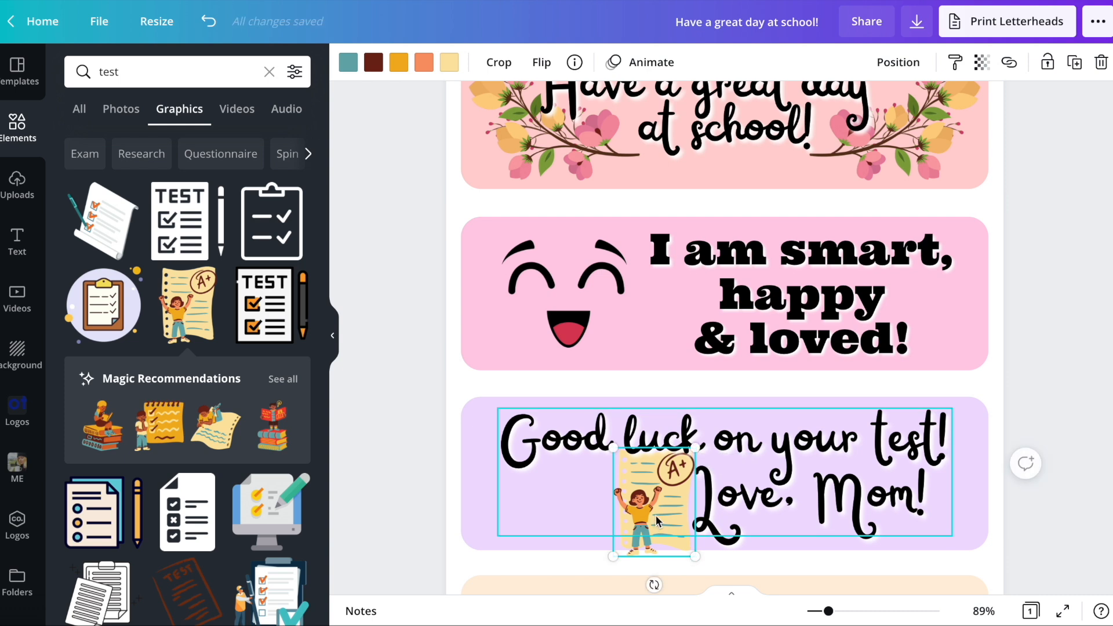
{"action": "left_click_drag", "start_coordinate": [660, 543], "coordinate": [521, 523]}
{"action": "left_click_drag", "start_coordinate": [567, 418], "coordinate": [576, 404]}
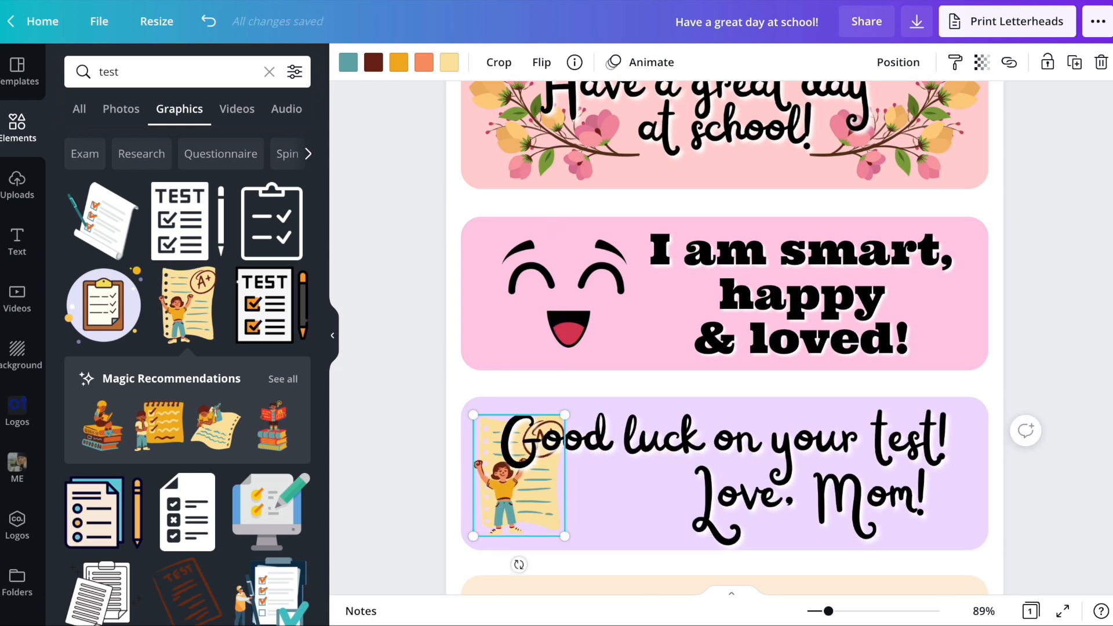
{"action": "left_click", "coordinate": [449, 64]}
{"action": "left_click", "coordinate": [90, 241]}
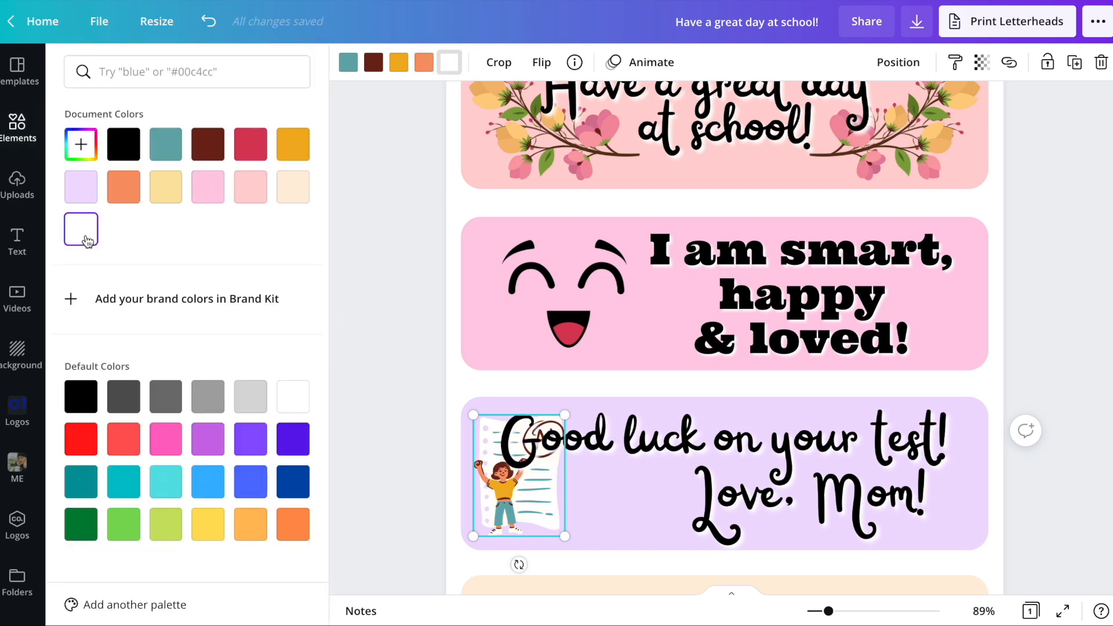
- Remove the "Love, Mom!" line, break the remaining text after "on", and fit it beside the test graphic at size 70.5
{"action": "left_click", "coordinate": [625, 442]}
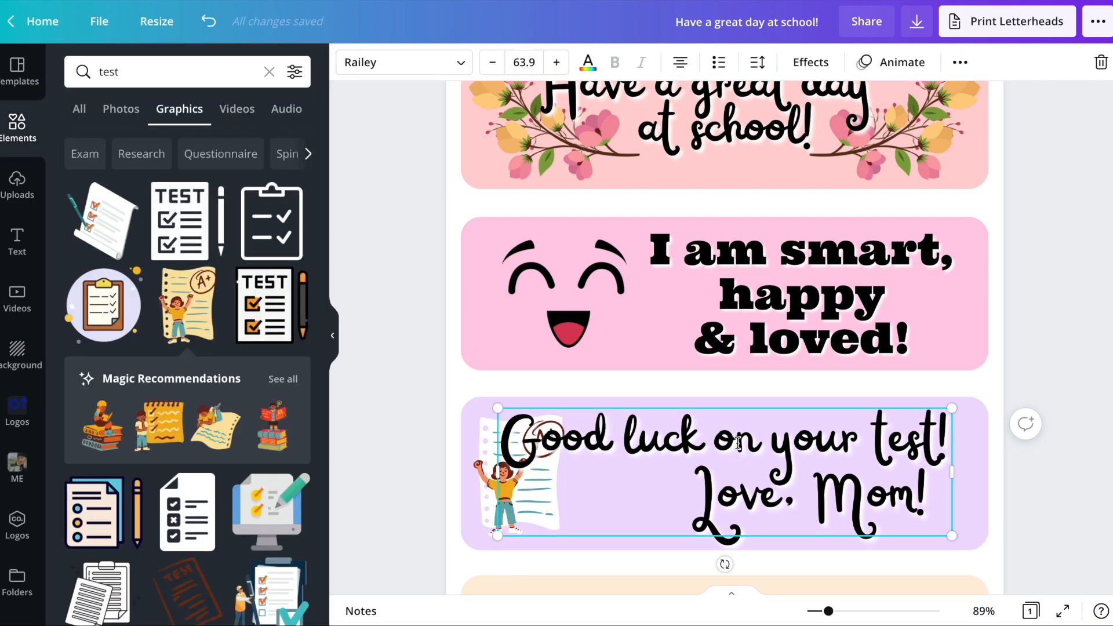
{"action": "triple_click", "coordinate": [795, 496]}
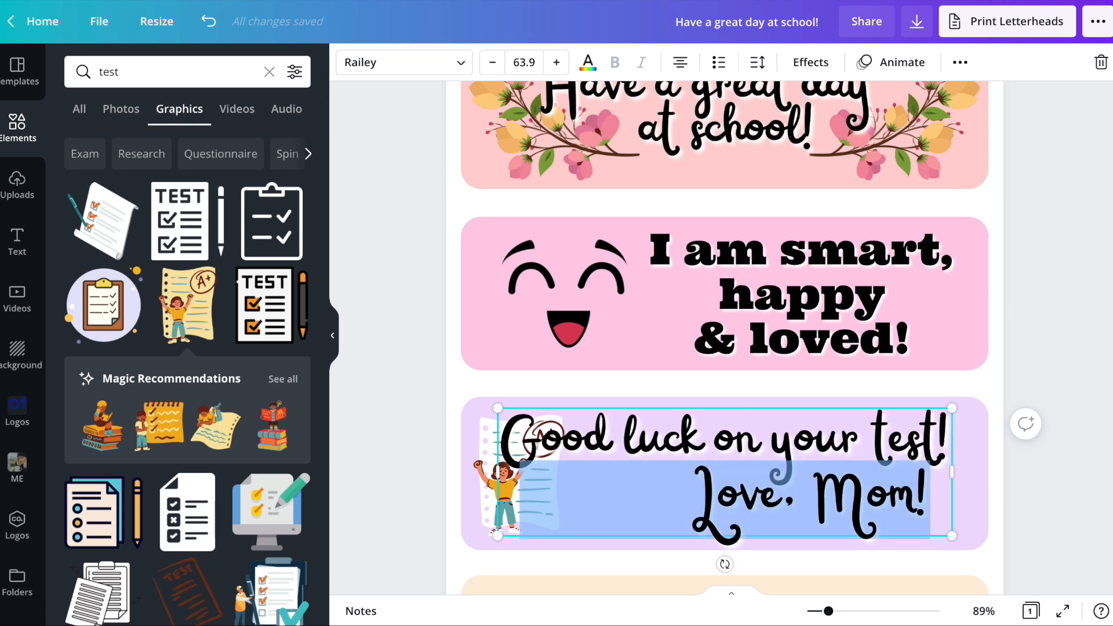
{"action": "key", "text": "BackSpace"}
{"action": "key", "text": "BackSpace"}
{"action": "left_click", "coordinate": [765, 440]}
{"action": "key", "text": "BackSpace"}
{"action": "key", "text": "Return"}
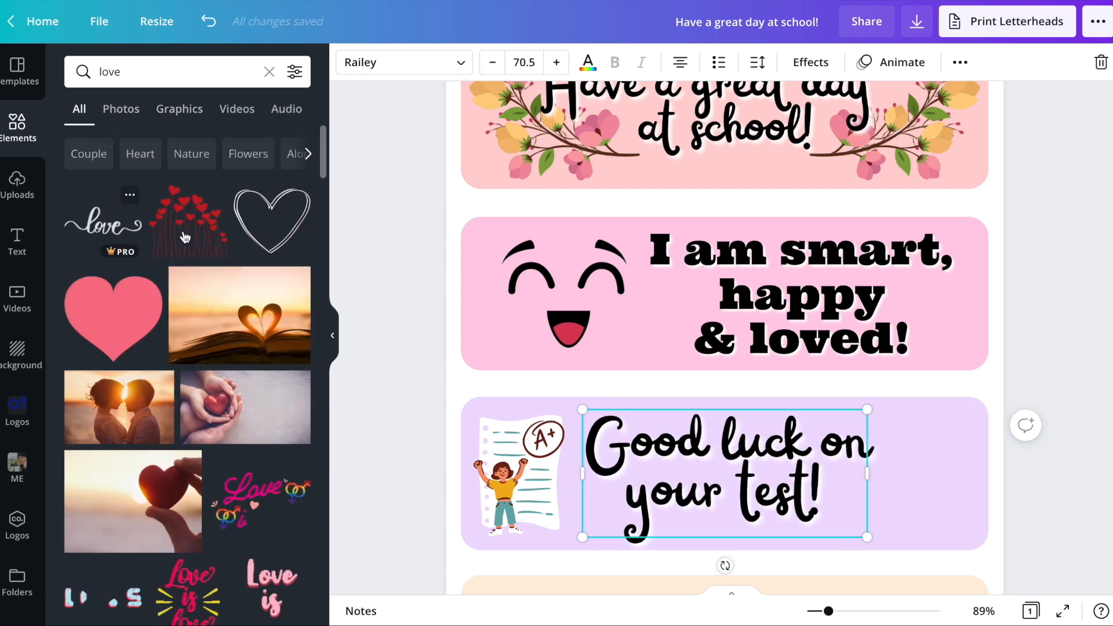
- Try a sketched heart outline from the "love" elements at the lavender bar's right end, and delete it
{"action": "left_click", "coordinate": [272, 220]}
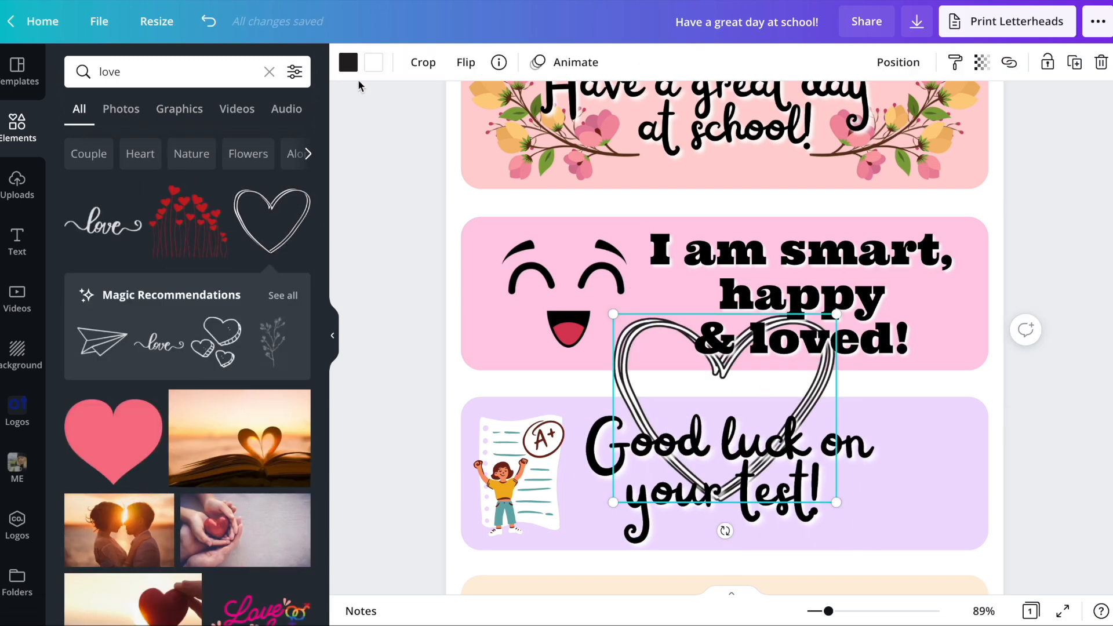
{"action": "left_click", "coordinate": [349, 63]}
{"action": "left_click", "coordinate": [773, 384]}
{"action": "left_click_drag", "start_coordinate": [810, 396], "coordinate": [945, 452]}
{"action": "left_click_drag", "start_coordinate": [750, 373], "coordinate": [895, 446]}
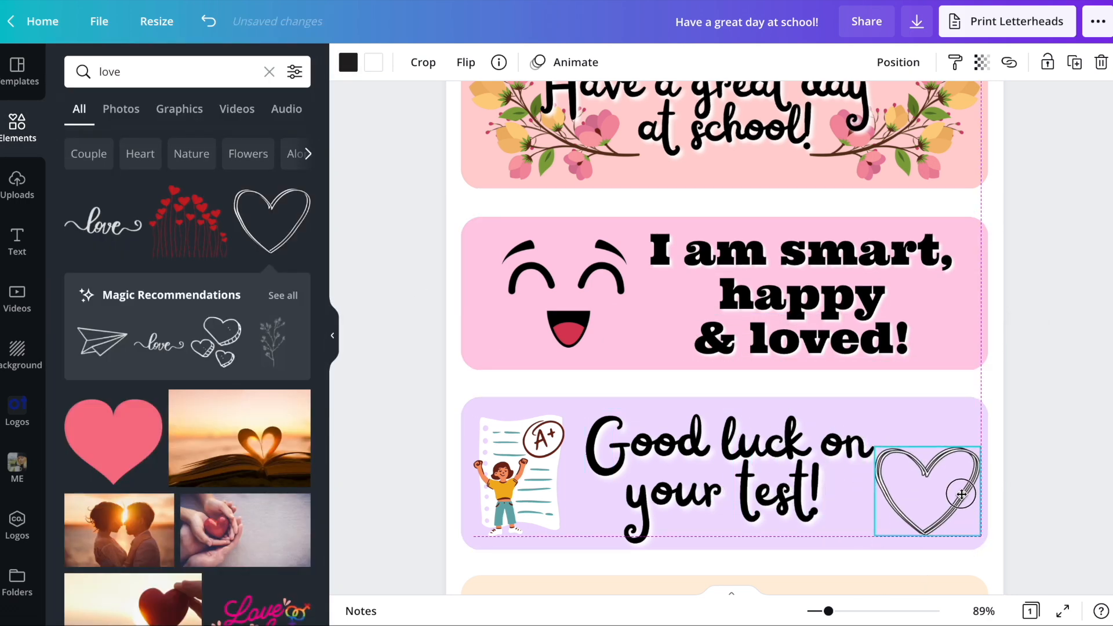
{"action": "key", "text": "Delete"}
- Try the cluster of pink scribbled hearts beside the lavender bar's text with one heart recolored red, and delete it
{"action": "scroll", "coordinate": [43, 469], "scroll_direction": "down", "scroll_amount": 1}
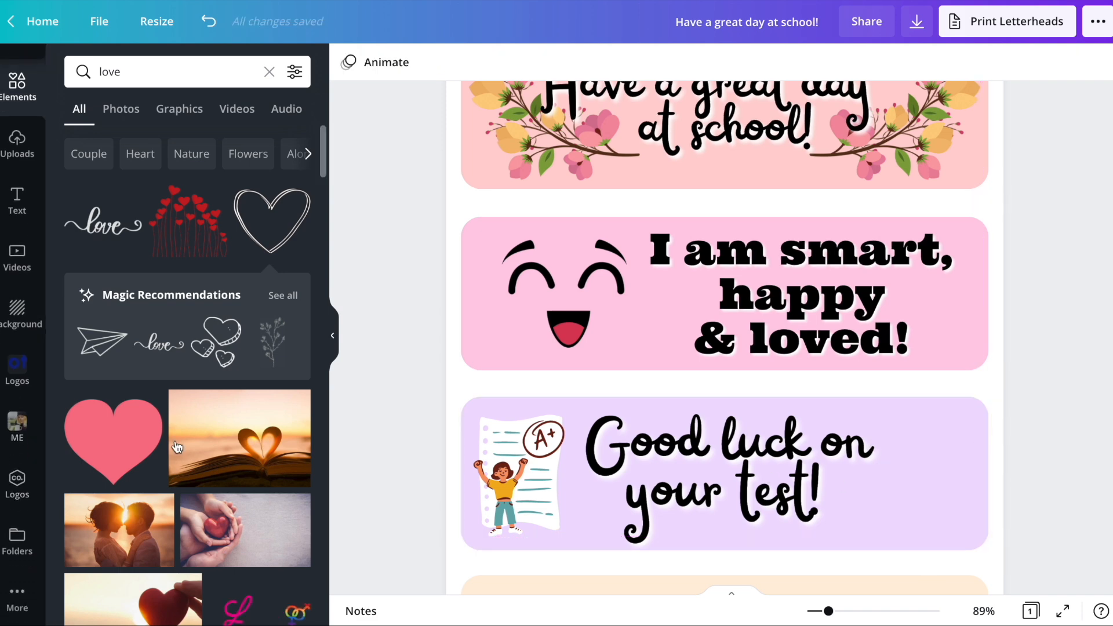
{"action": "scroll", "coordinate": [218, 445], "scroll_direction": "down", "scroll_amount": 10}
{"action": "left_click", "coordinate": [106, 219]}
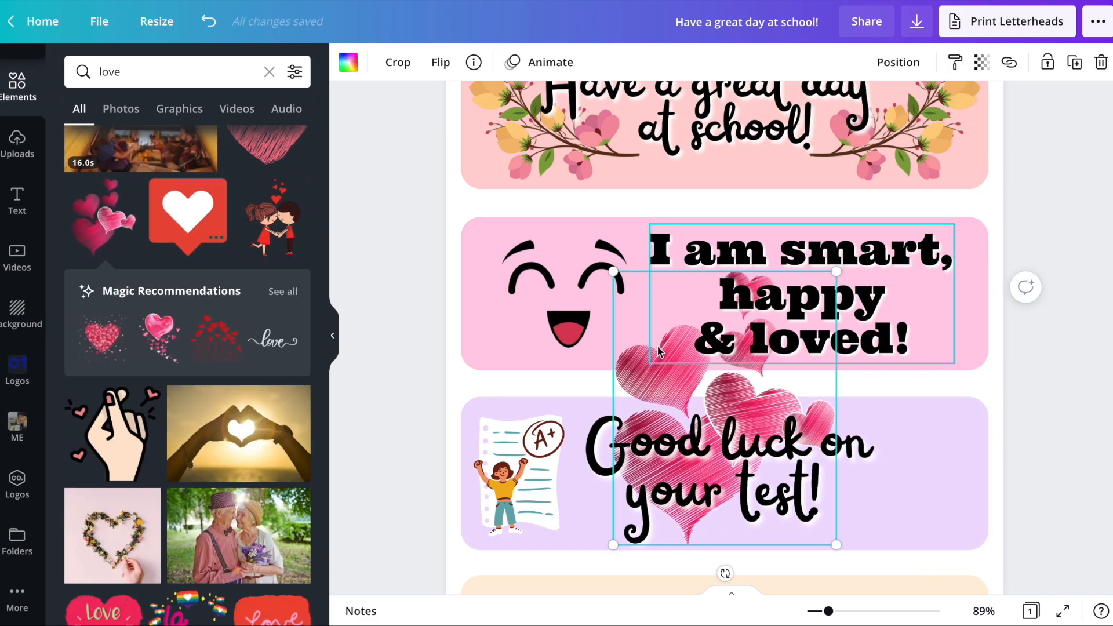
{"action": "left_click_drag", "start_coordinate": [666, 383], "coordinate": [889, 414]}
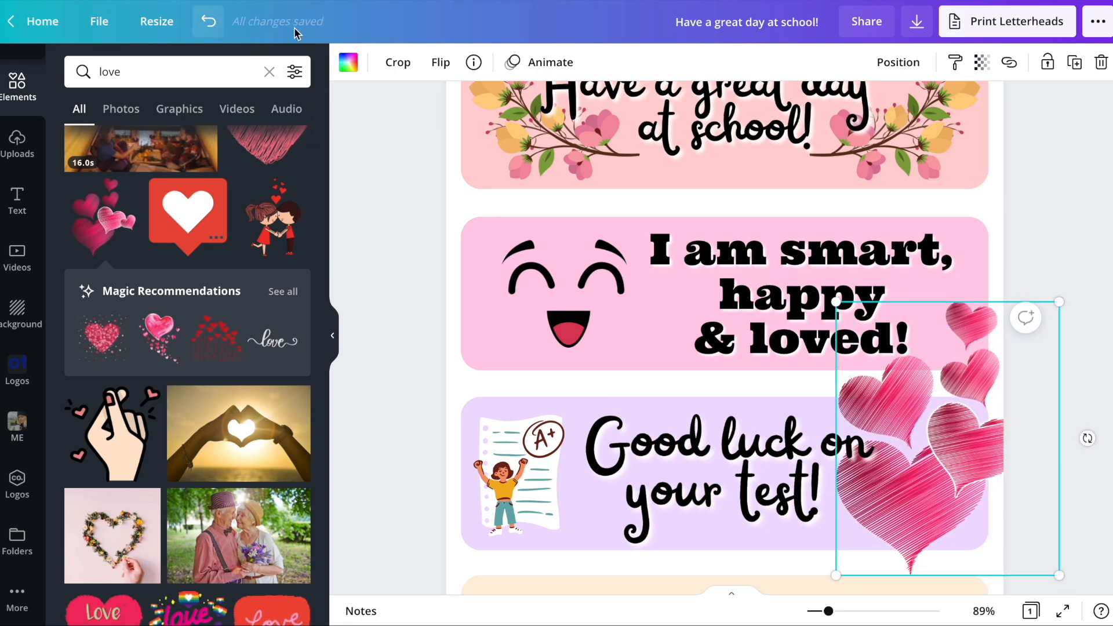
{"action": "left_click", "coordinate": [350, 63]}
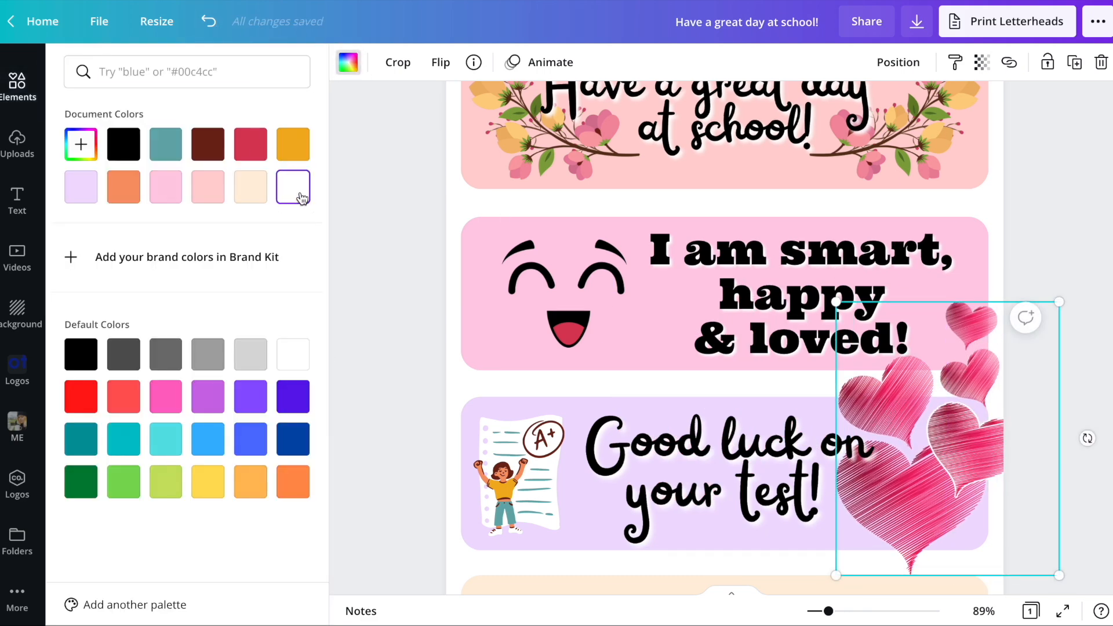
{"action": "left_click", "coordinate": [250, 144]}
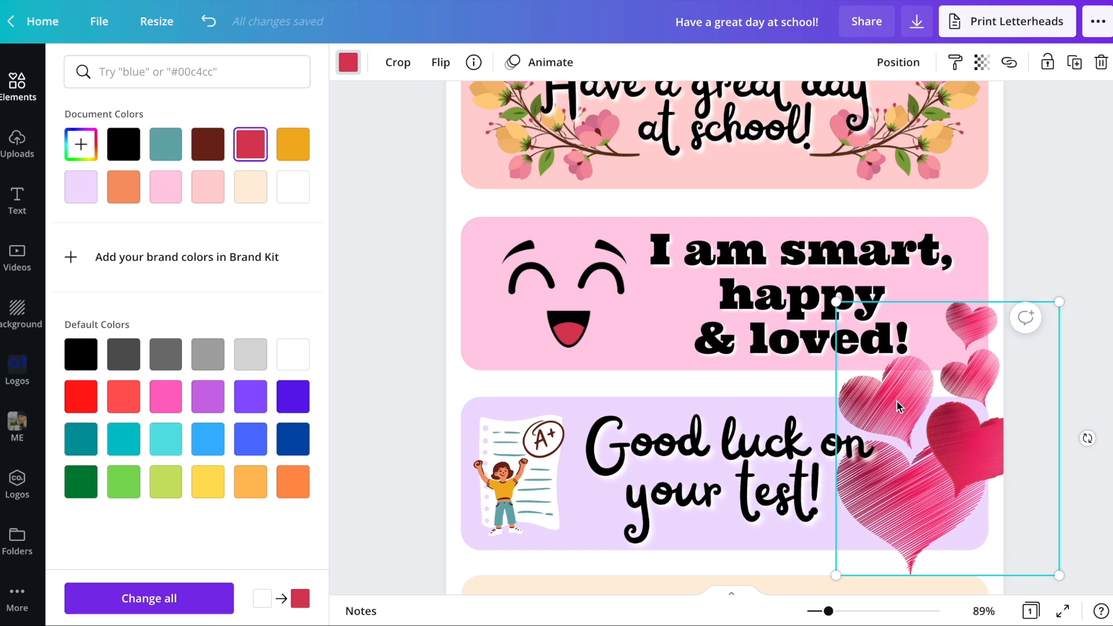
{"action": "key", "text": "Delete"}
- Add the arrow with a white heart from the "love" elements and stretch it along the lavender bar's lower part, beside the test graphic
{"action": "scroll", "coordinate": [237, 392], "scroll_direction": "down", "scroll_amount": 8}
{"action": "scroll", "coordinate": [209, 318], "scroll_direction": "down", "scroll_amount": 2}
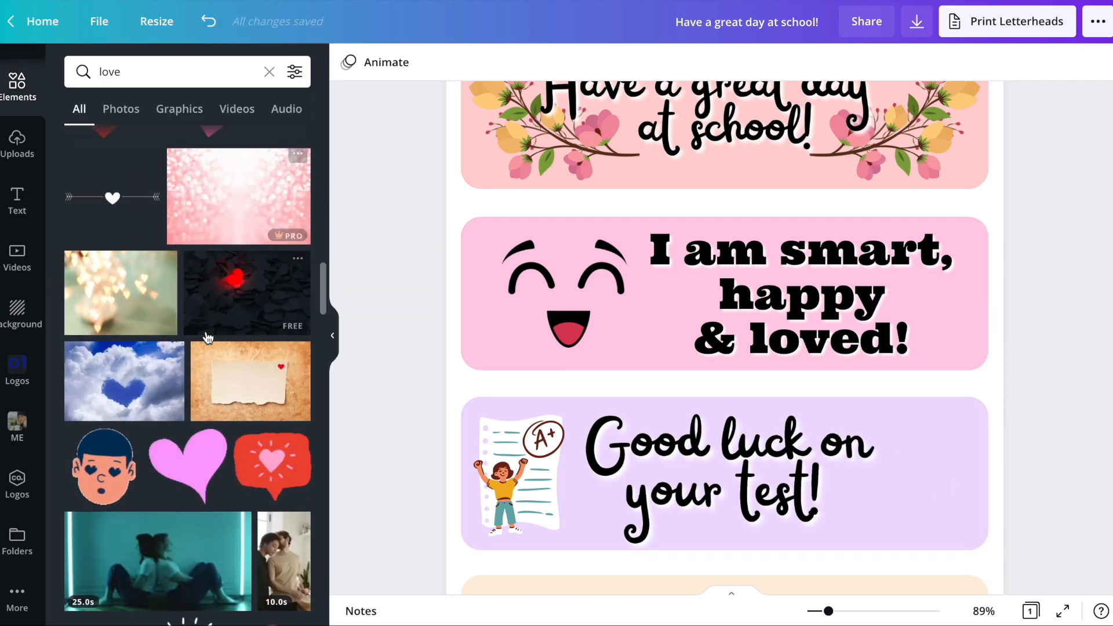
{"action": "scroll", "coordinate": [142, 228], "scroll_direction": "down", "scroll_amount": 3}
{"action": "scroll", "coordinate": [165, 321], "scroll_direction": "up", "scroll_amount": 3}
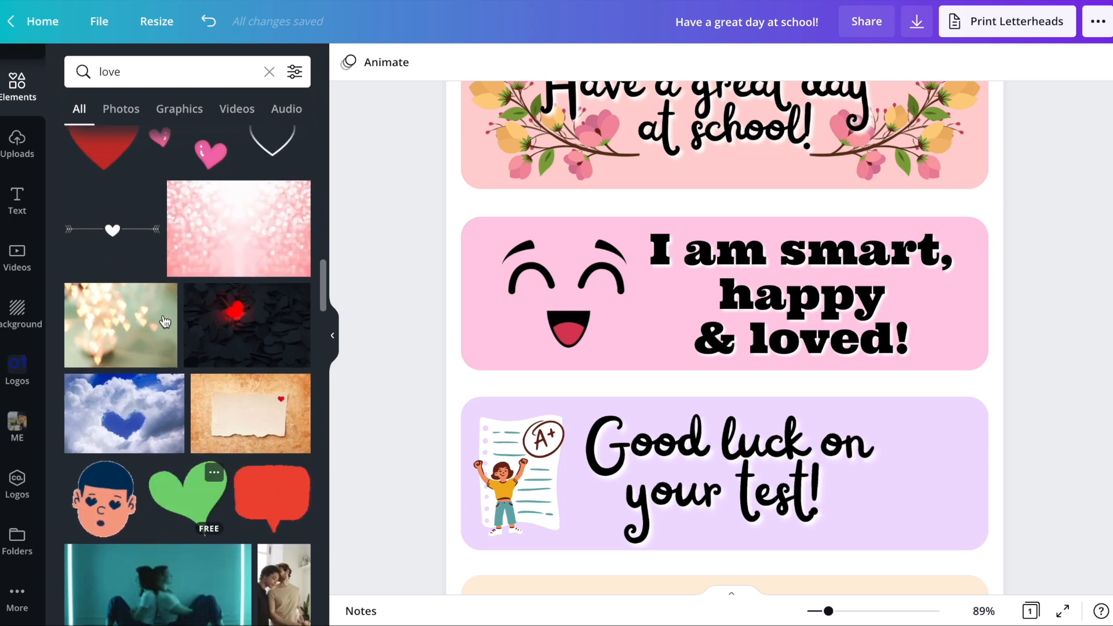
{"action": "left_click", "coordinate": [111, 230]}
{"action": "left_click_drag", "start_coordinate": [739, 426], "coordinate": [716, 517]}
{"action": "left_click_drag", "start_coordinate": [809, 497], "coordinate": [968, 468]}
- Remove the line break in the lavender bar's text and widen its text box to fit everything on one line
{"action": "left_click", "coordinate": [785, 440]}
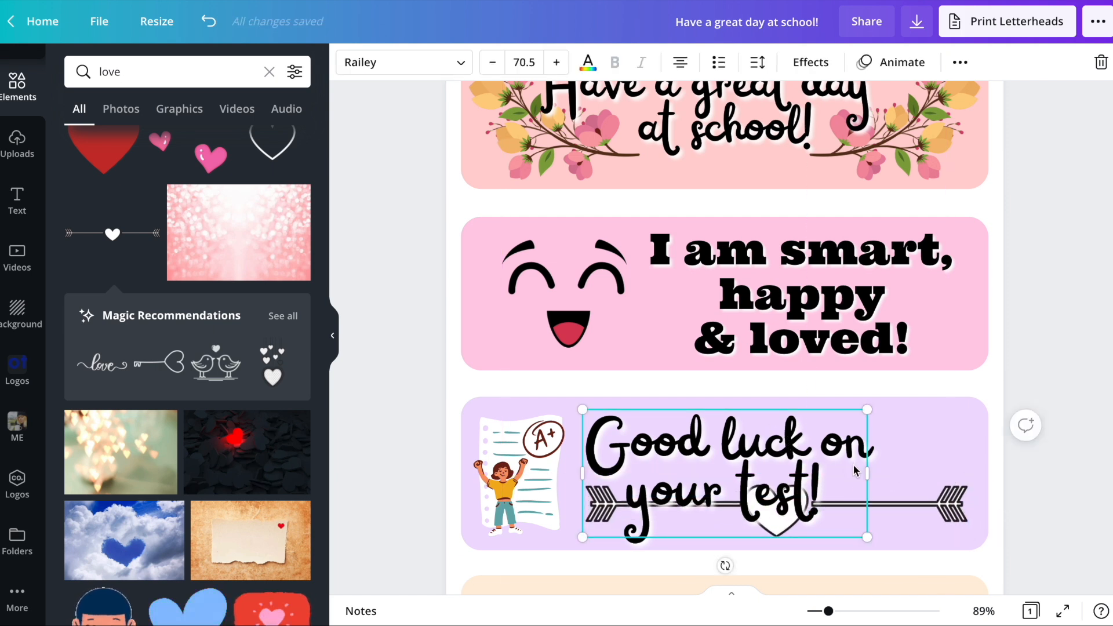
{"action": "left_click_drag", "start_coordinate": [868, 476], "coordinate": [1032, 474]}
{"action": "key", "text": "BackSpace"}
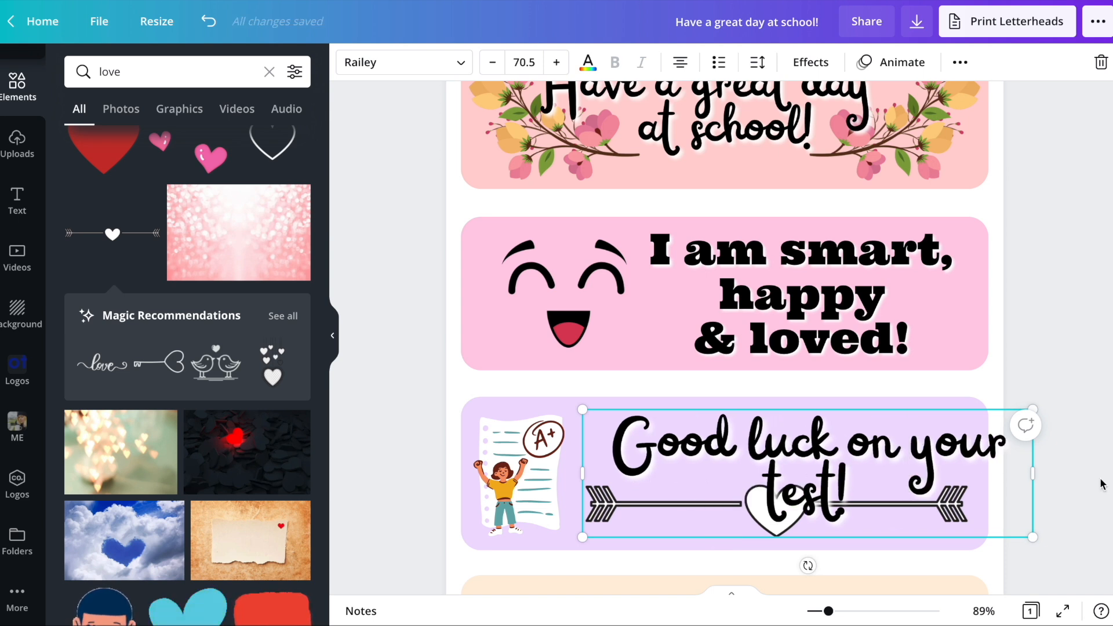
{"action": "left_click_drag", "start_coordinate": [1033, 474], "coordinate": [1109, 474]}
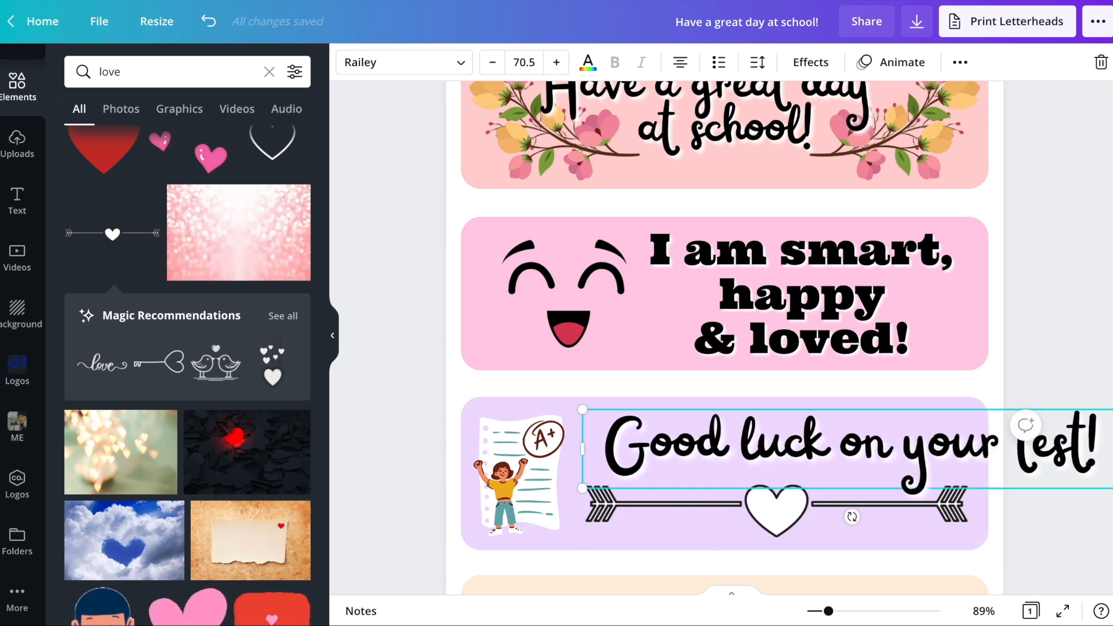
- Shrink the one-line "Good luck on your test!" text to the heart arrow's width and center it above the arrow
{"action": "left_click_drag", "start_coordinate": [583, 409], "coordinate": [678, 424]}
{"action": "left_click", "coordinate": [1010, 369]}
{"action": "left_click", "coordinate": [930, 457]}
{"action": "left_click_drag", "start_coordinate": [930, 457], "coordinate": [805, 456]}
{"action": "left_click_drag", "start_coordinate": [989, 423], "coordinate": [972, 428]}
{"action": "left_click_drag", "start_coordinate": [884, 455], "coordinate": [893, 451]}
{"action": "left_click", "coordinate": [1041, 489]}
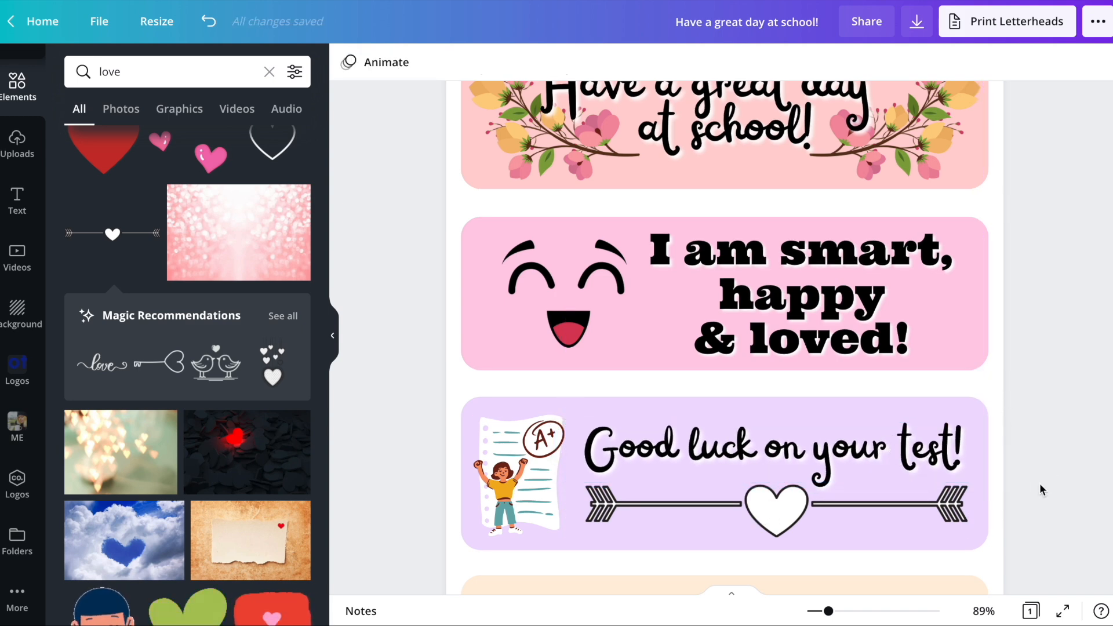
{"action": "scroll", "coordinate": [1041, 489], "scroll_direction": "down", "scroll_amount": 5}
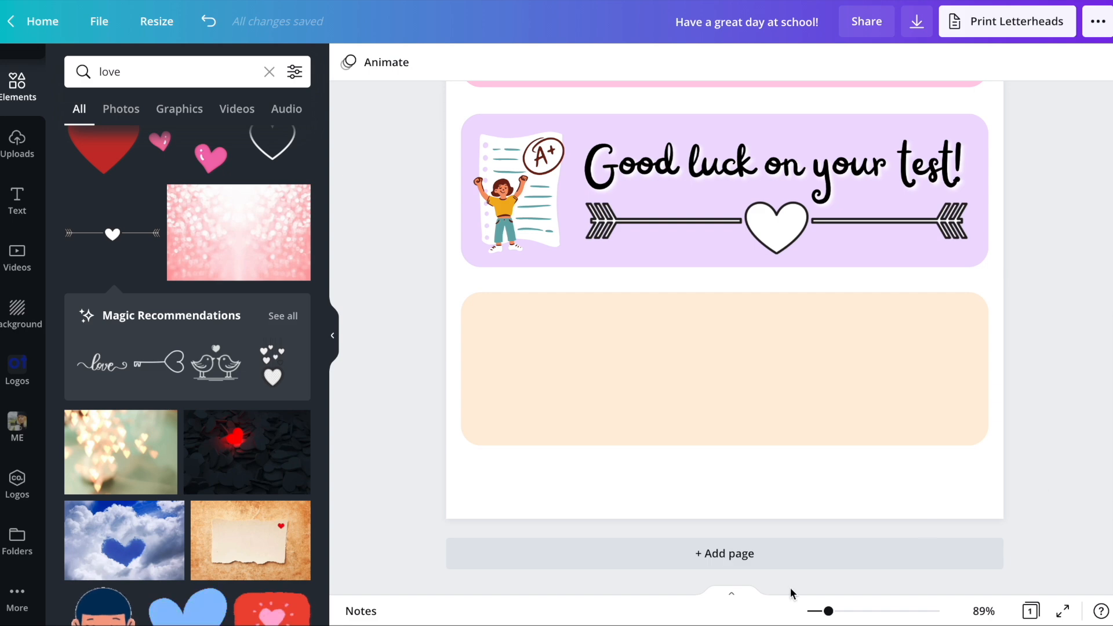
- Review the whole page of encouragement notes at 34% zoom and bring up the text styles and font combinations
{"action": "left_click_drag", "start_coordinate": [829, 613], "coordinate": [815, 613]}
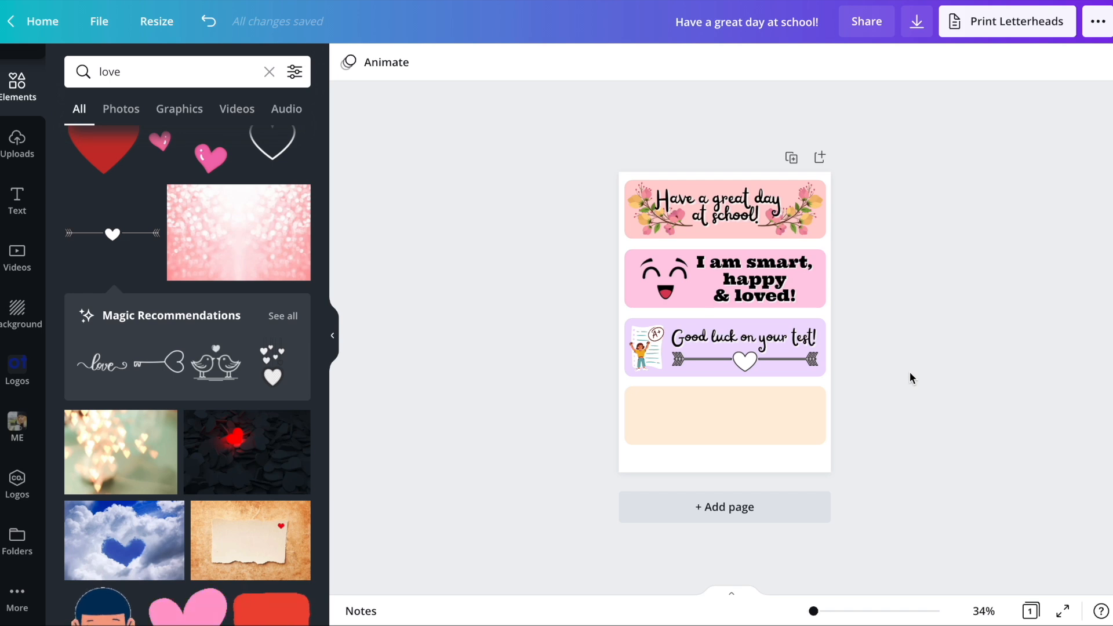
{"action": "left_click", "coordinate": [16, 150]}
{"action": "left_click", "coordinate": [21, 230]}
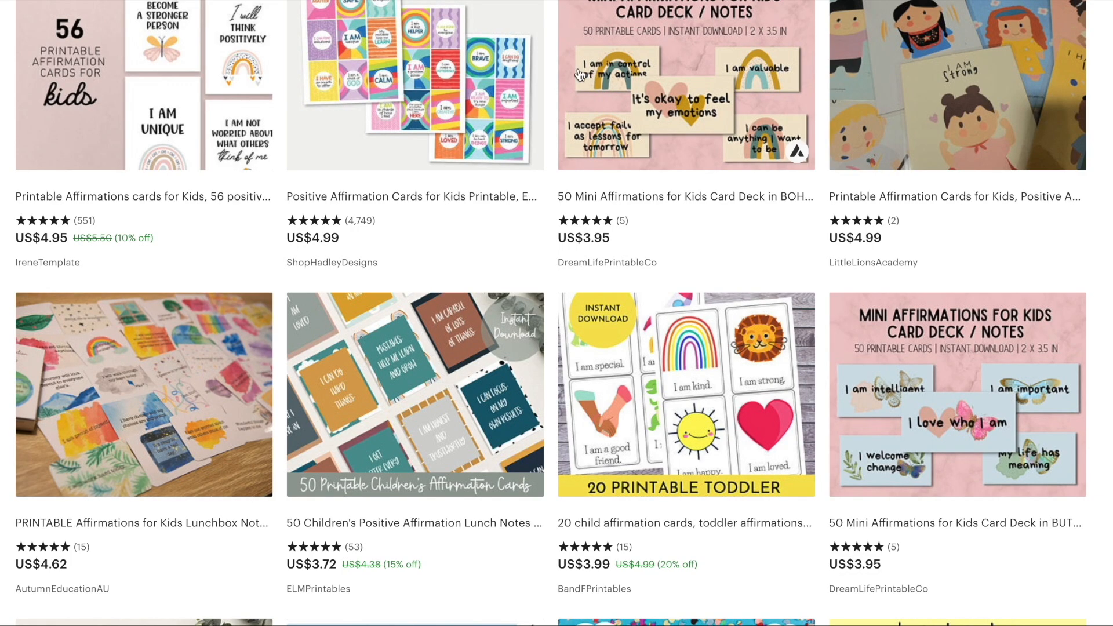
- Switch to the Etsy results for "lunch box affirmations for kids" and examine the designs of the printable affirmation cards and lunch box notes
{"action": "scroll", "coordinate": [649, 275], "scroll_direction": "down", "scroll_amount": 5}
{"action": "scroll", "coordinate": [649, 275], "scroll_direction": "up", "scroll_amount": 4}
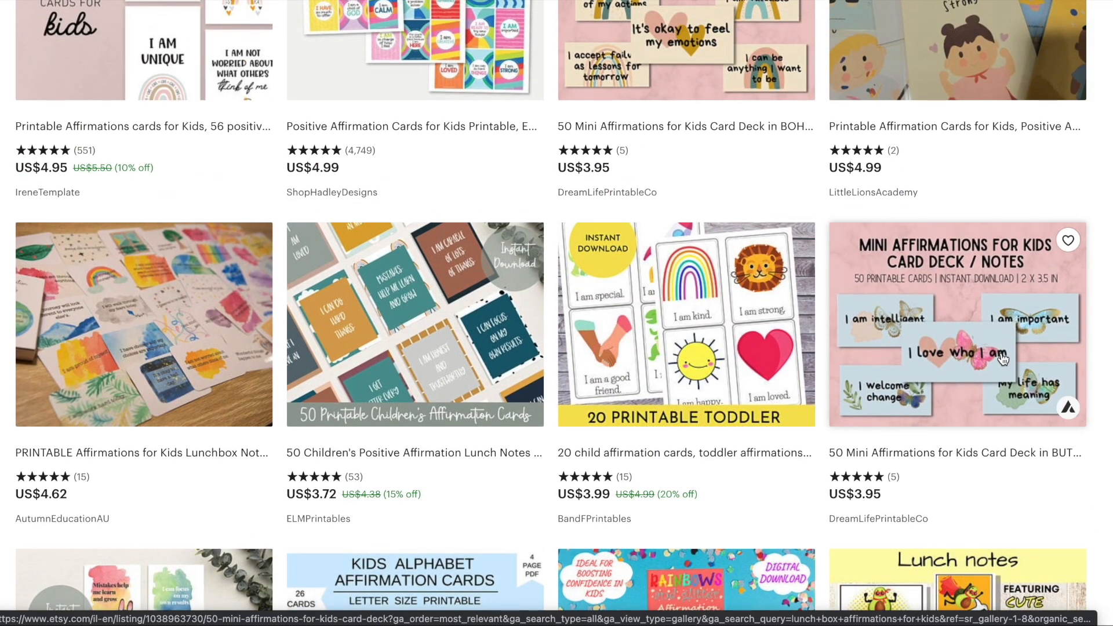
{"action": "scroll", "coordinate": [798, 345], "scroll_direction": "up", "scroll_amount": 3}
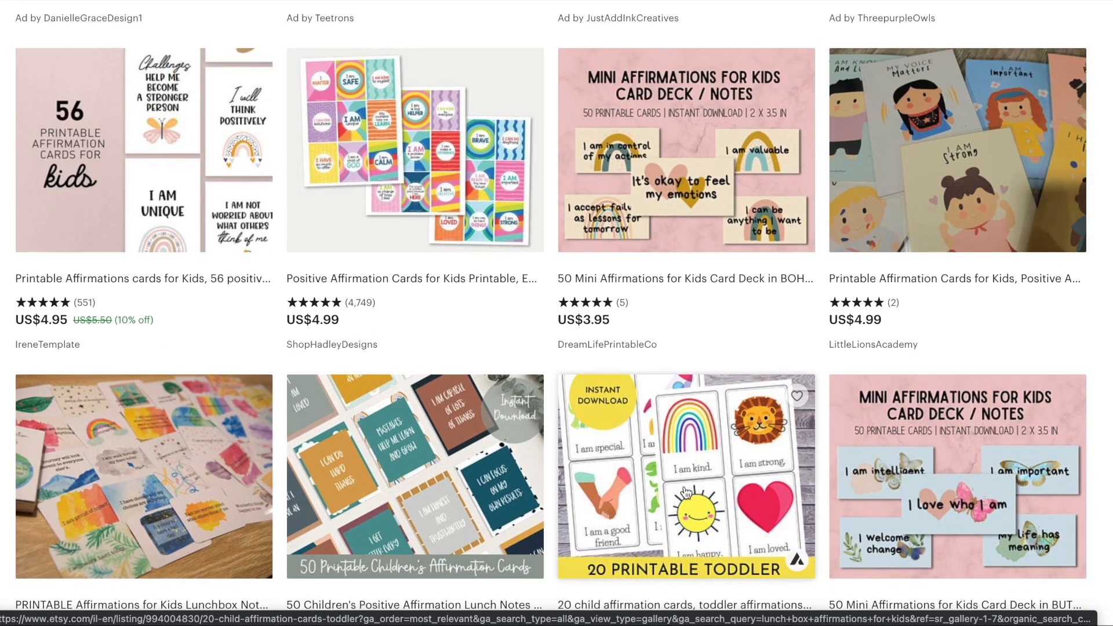
{"action": "scroll", "coordinate": [356, 218], "scroll_direction": "up", "scroll_amount": 2}
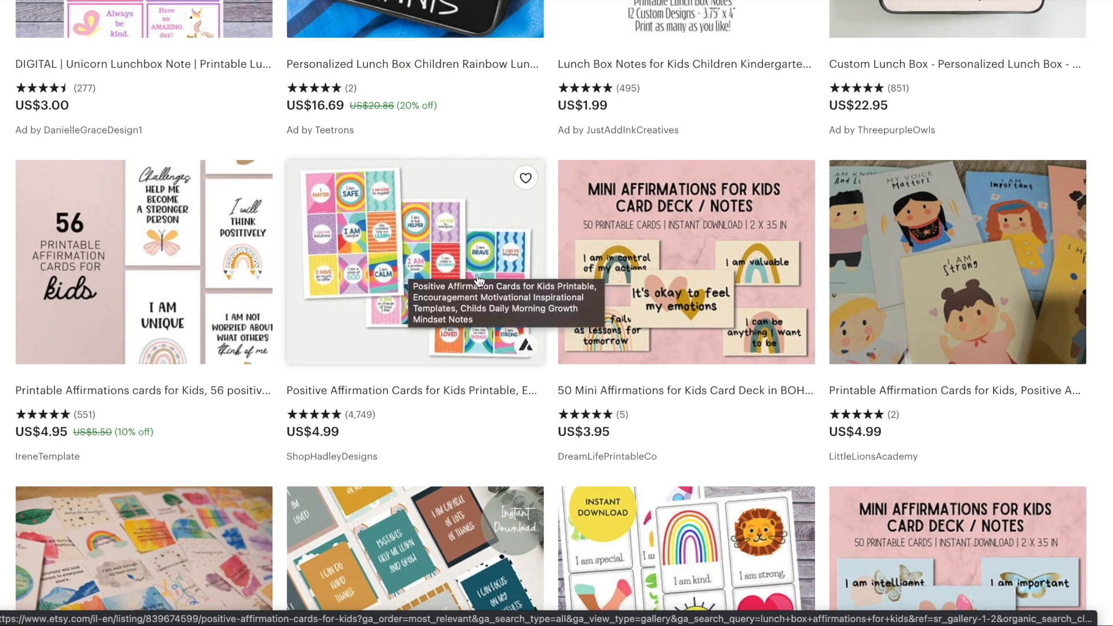
{"action": "scroll", "coordinate": [478, 281], "scroll_direction": "down", "scroll_amount": 10}
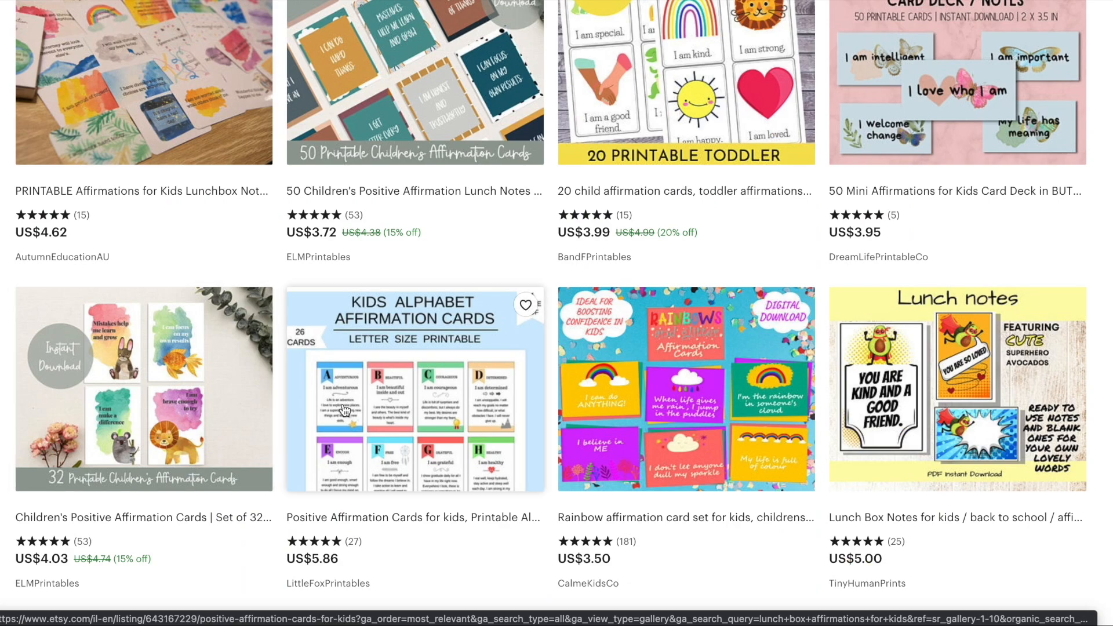
{"action": "scroll", "coordinate": [693, 436], "scroll_direction": "down", "scroll_amount": 12}
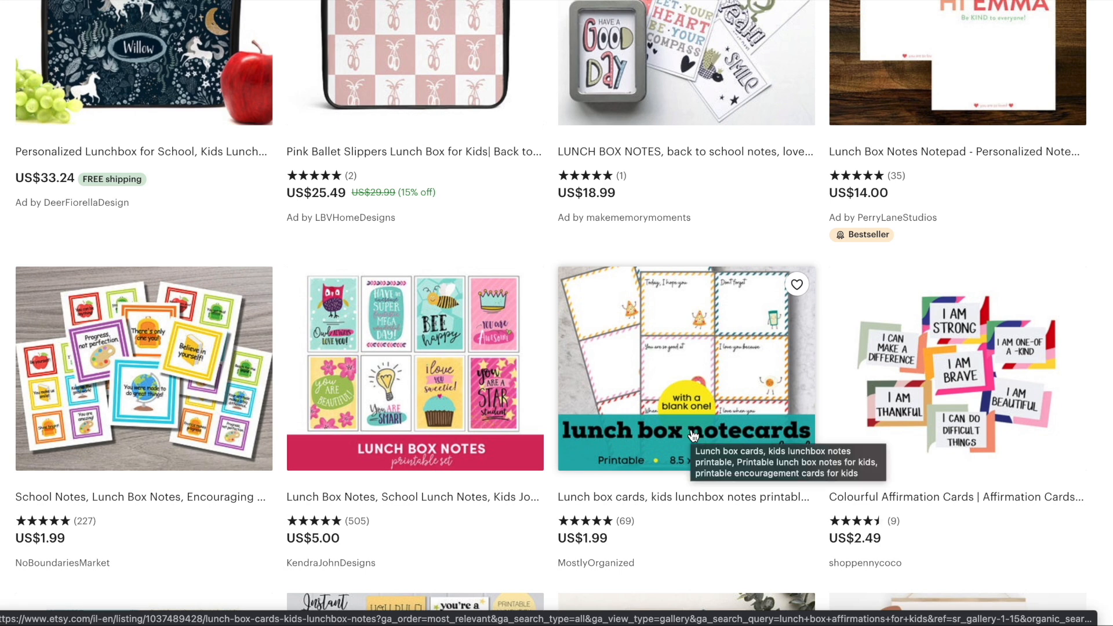
{"action": "scroll", "coordinate": [694, 436], "scroll_direction": "down", "scroll_amount": 7}
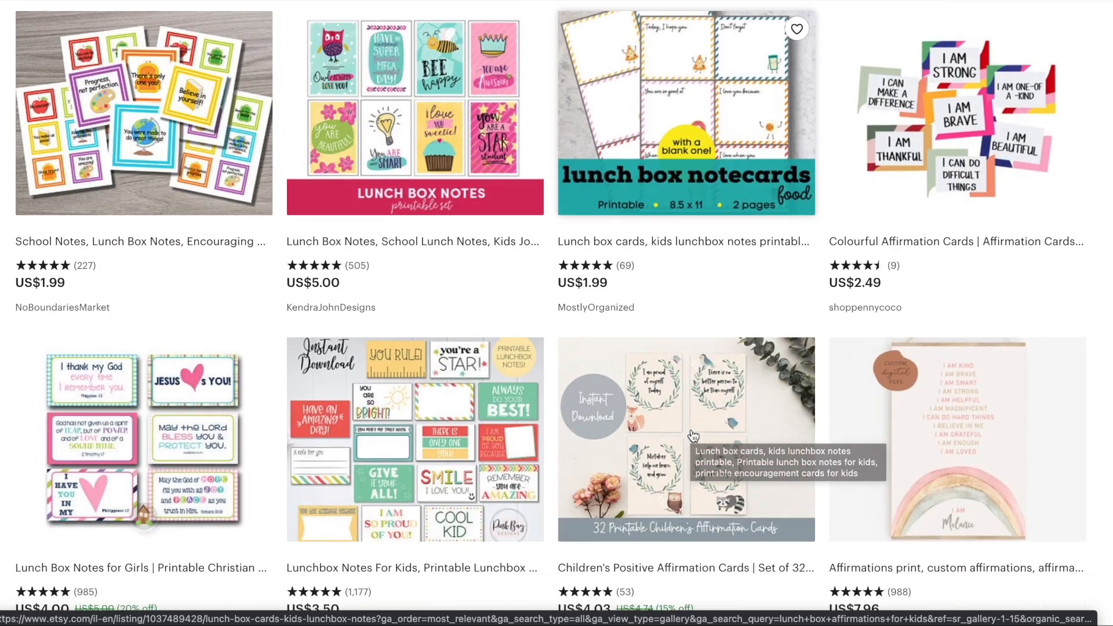
{"action": "scroll", "coordinate": [694, 435], "scroll_direction": "down", "scroll_amount": 3}
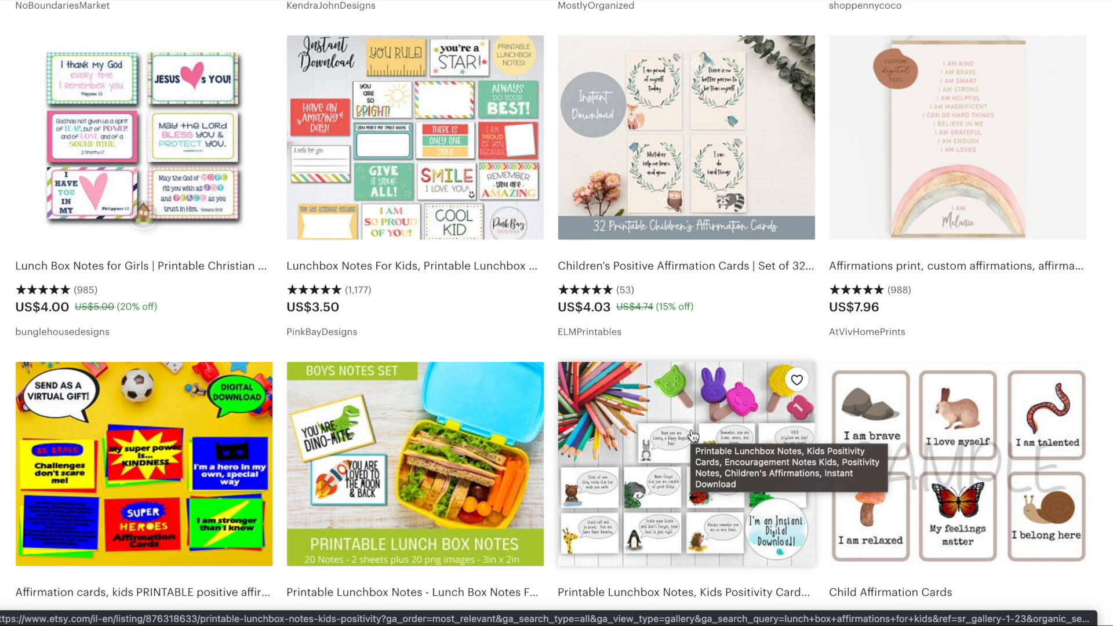
{"action": "scroll", "coordinate": [694, 436], "scroll_direction": "down", "scroll_amount": 11}
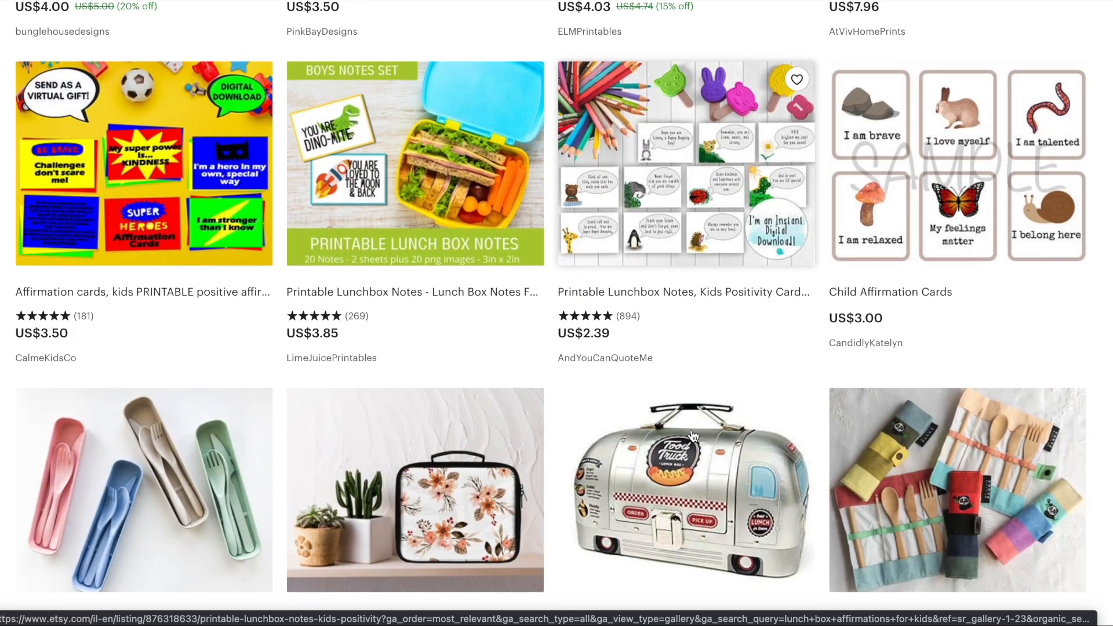
{"action": "scroll", "coordinate": [694, 436], "scroll_direction": "down", "scroll_amount": 10}
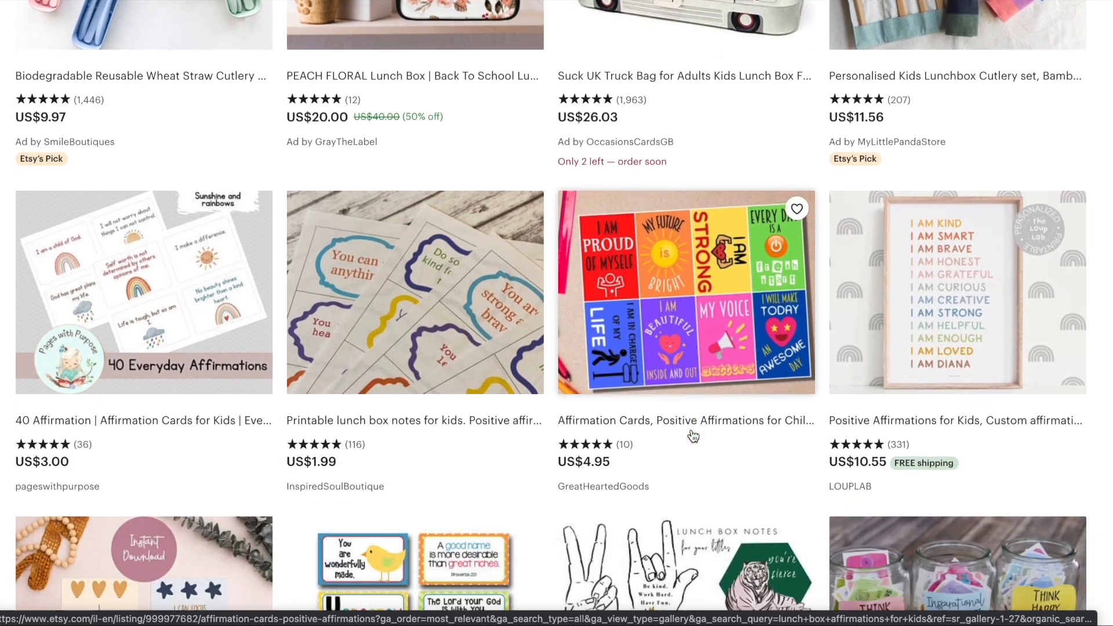
{"action": "scroll", "coordinate": [694, 436], "scroll_direction": "up", "scroll_amount": 20}
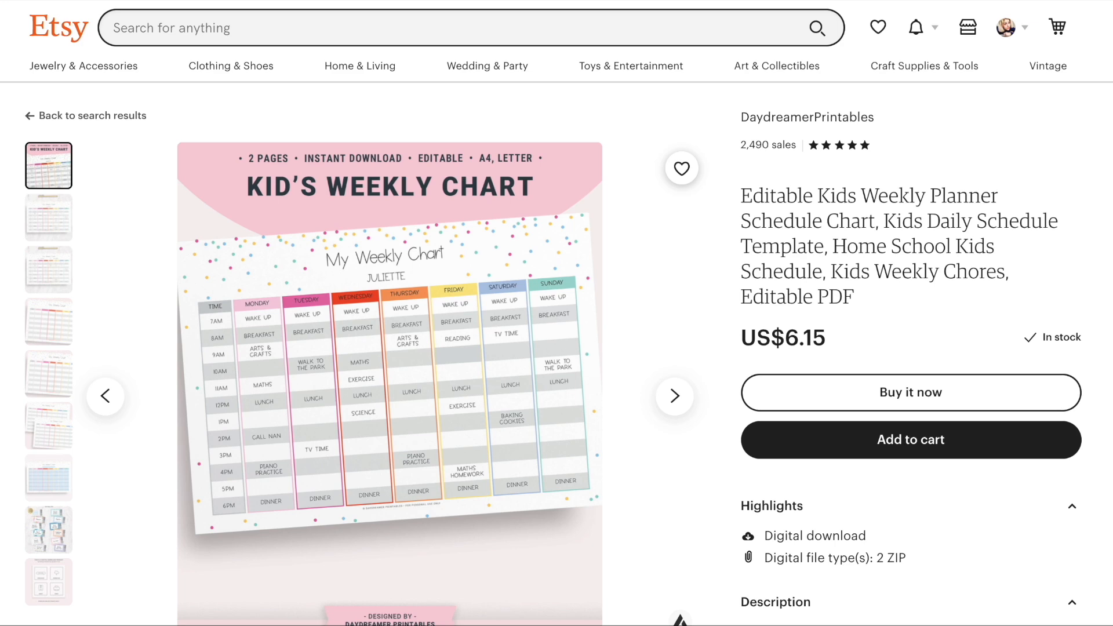
- Examine the Etsy listing for the editable kids weekly planner schedule chart
{"action": "scroll", "coordinate": [648, 211], "scroll_direction": "down", "scroll_amount": 2}
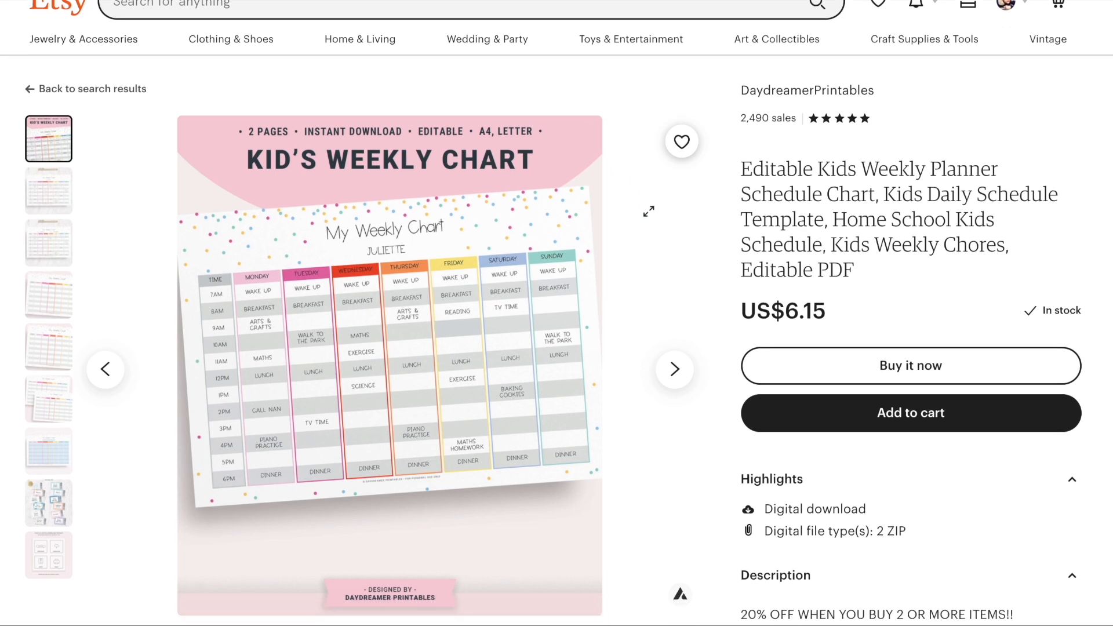